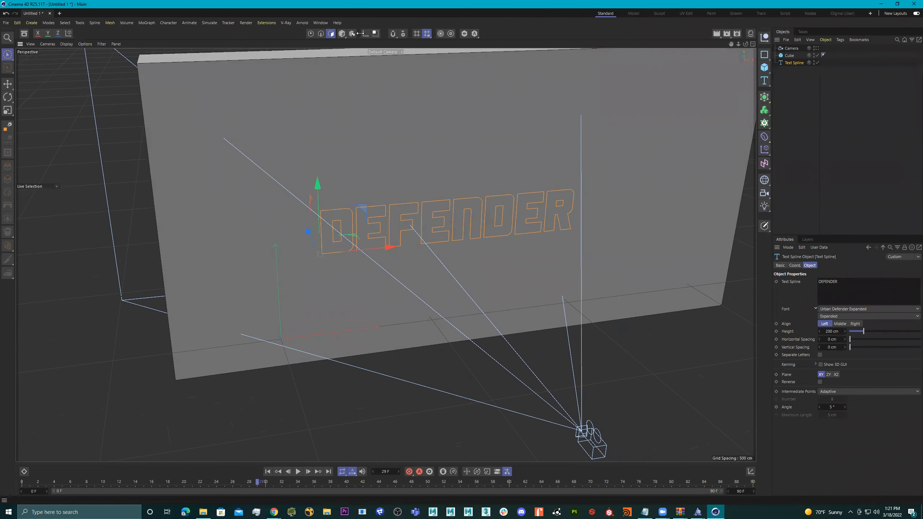
Step: Switch to model mode, add the cube to the text spline selection, and hide the cube and camera in the viewport
click(342, 33)
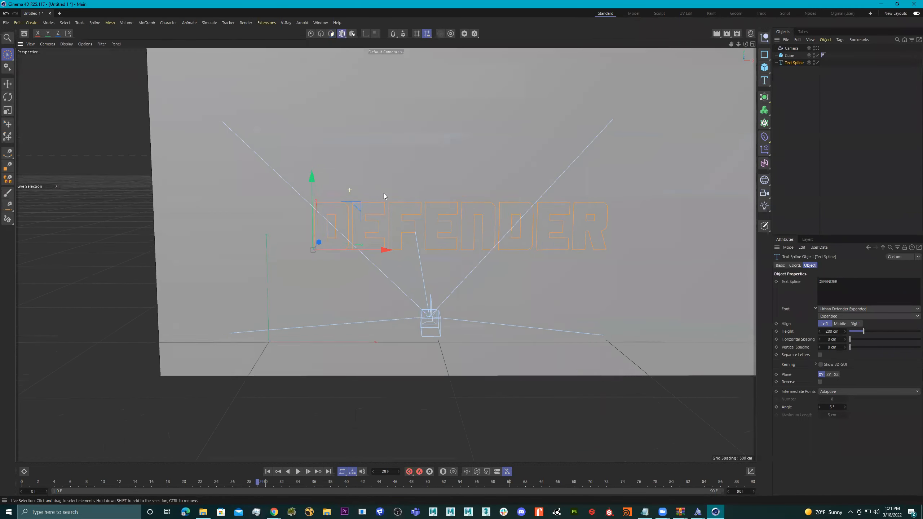
scroll(461, 219, up, 3)
shift+click(336, 212)
alt+drag(437, 244, 747, 157)
scroll(430, 287, down, 5)
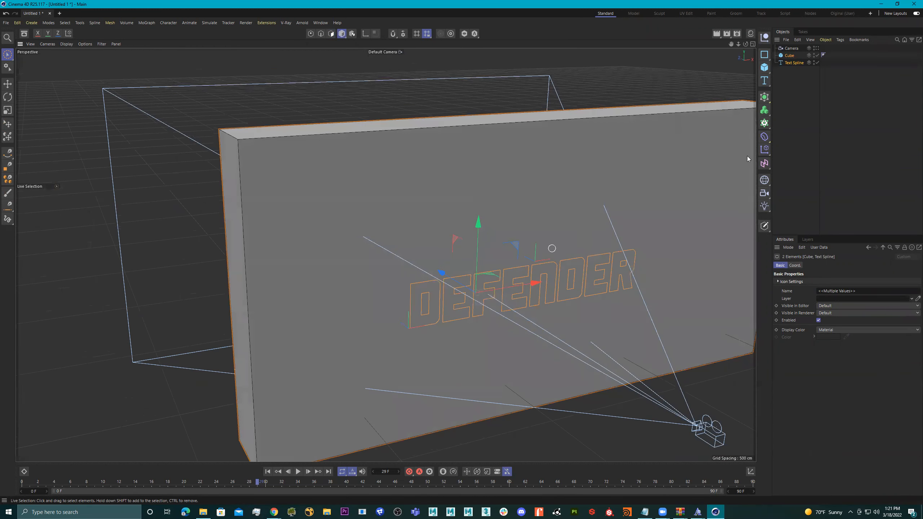
click(813, 55)
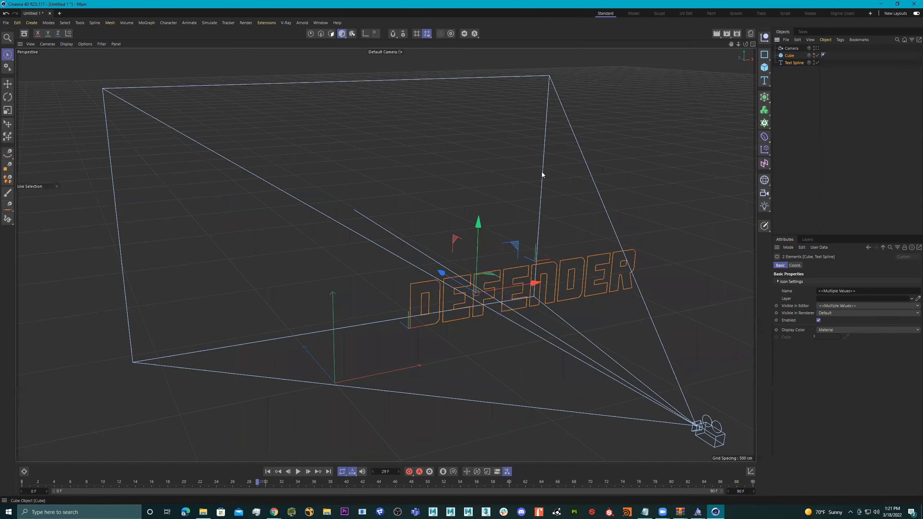
click(814, 47)
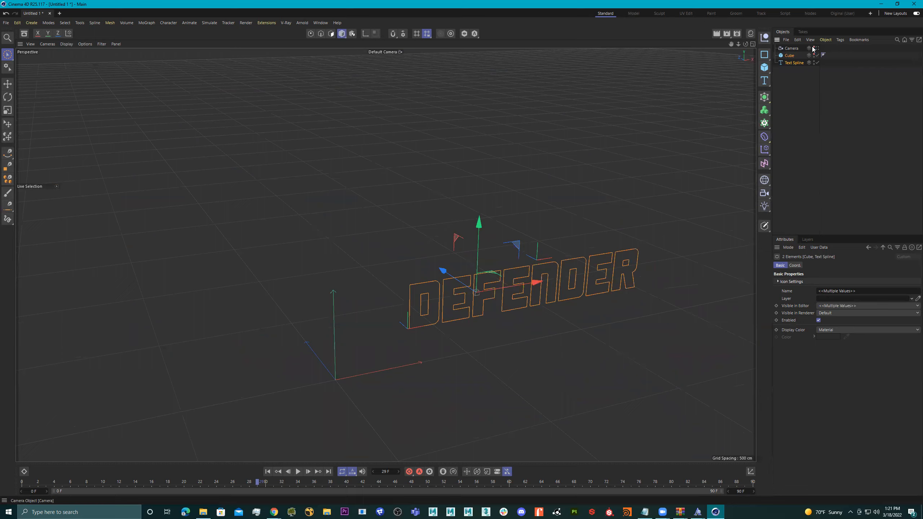
Step: Delete the selected cube and text spline from the scene
alt+right_drag(555, 218, 648, 229)
alt+drag(644, 238, 594, 214)
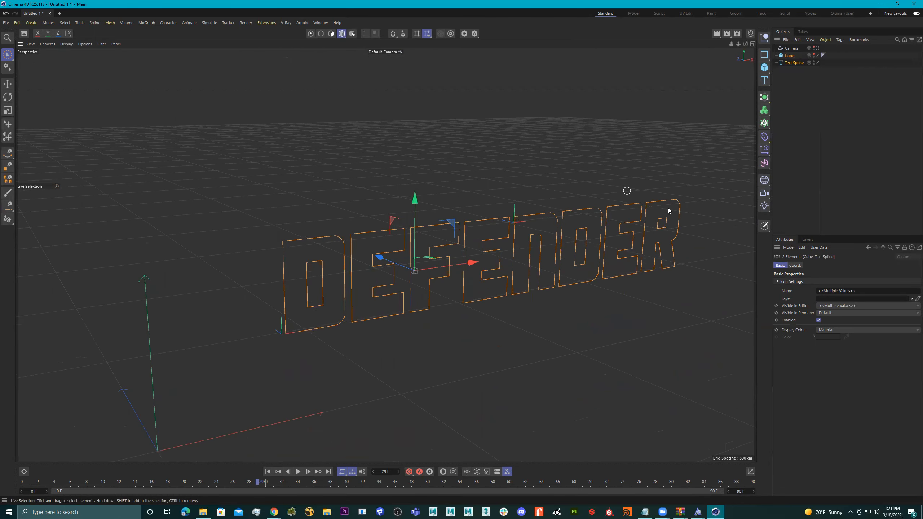
key(Delete)
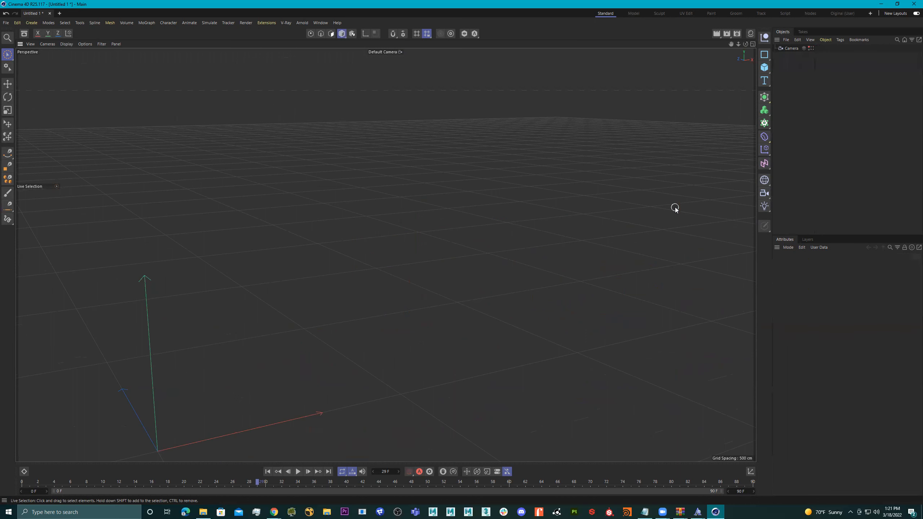
Step: Add an extruded 3D Text object to the scene and frame it
click(766, 81)
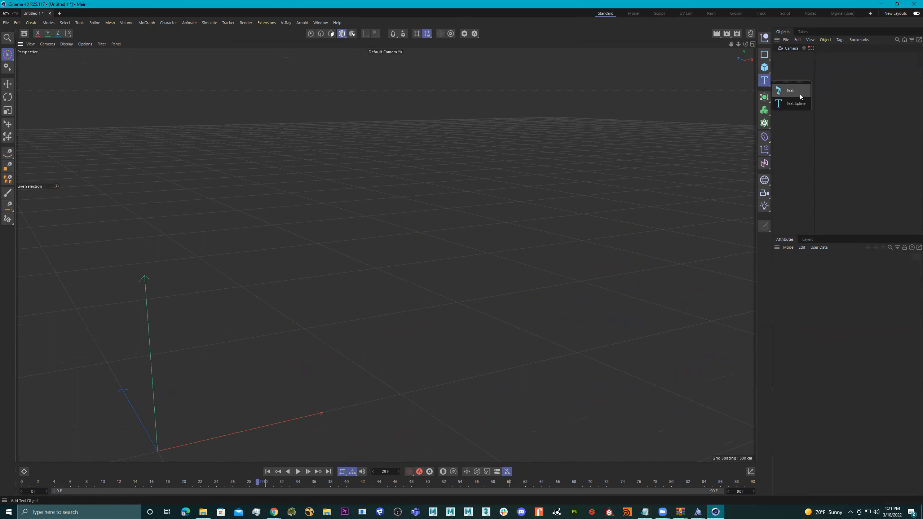
click(793, 92)
key(h)
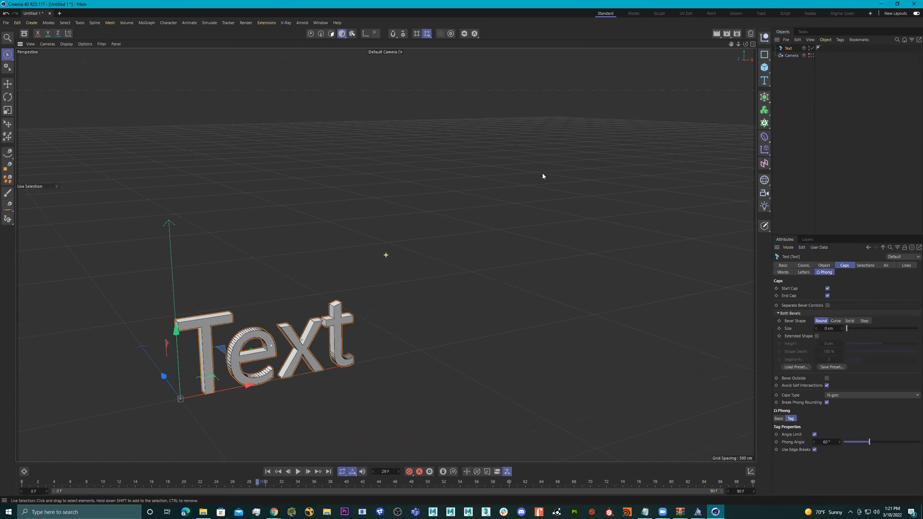
mouse_move(395, 242)
alt+mouse_down()
mouse_move(466, 250)
mouse_move(572, 205)
mouse_move(513, 234)
mouse_move(524, 245)
mouse_move(503, 227)
mouse_move(513, 226)
alt+mouse_up()
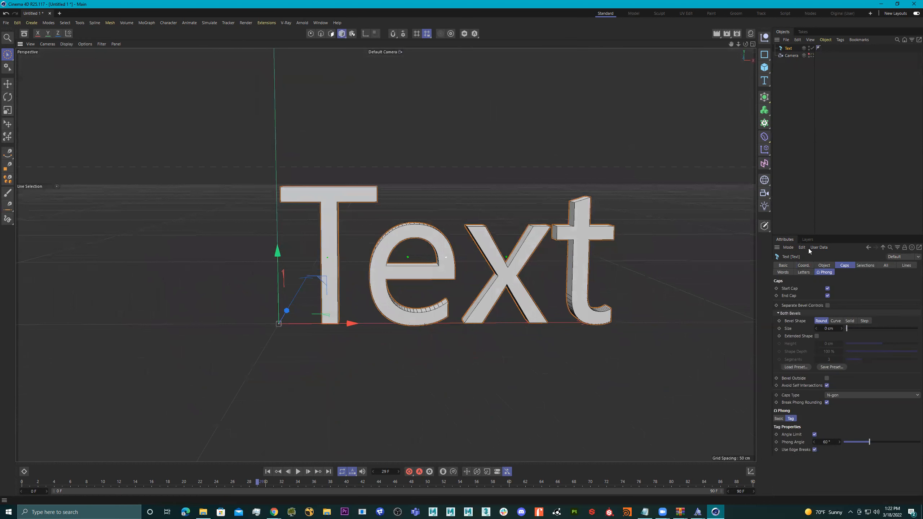
Step: Set the Text object's wording to DEFENDER
click(824, 266)
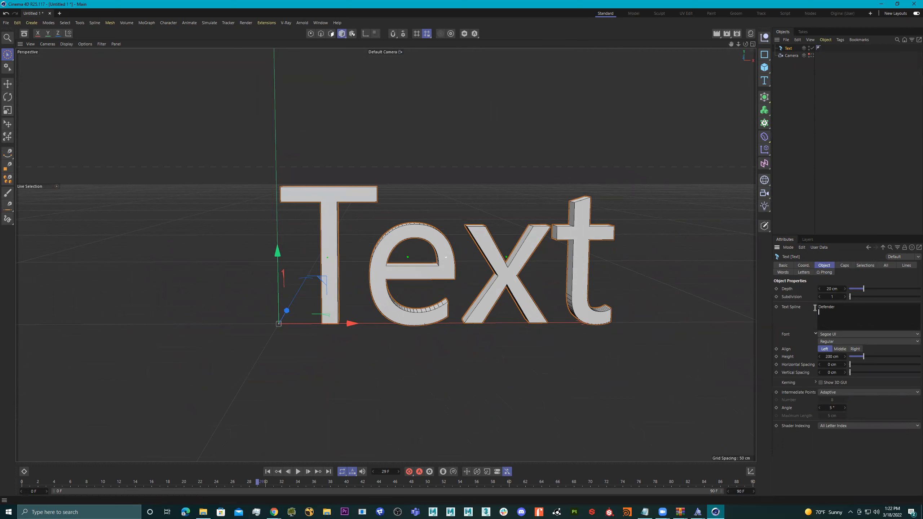
text(EFENDER)
alt+drag(545, 340, 578, 330)
alt+right_drag(578, 330, 553, 324)
alt+middle_drag(553, 324, 466, 319)
Step: Set the text's font to Urban Defender Expanded
click(842, 334)
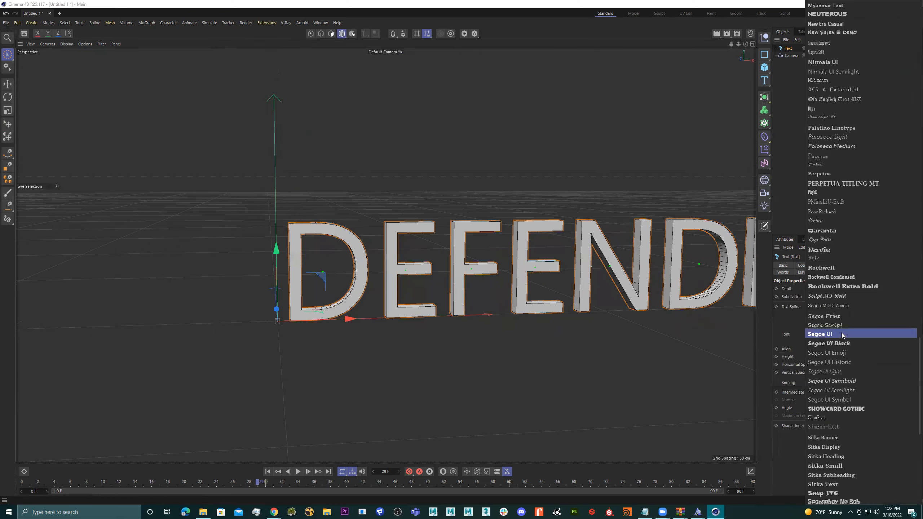
scroll(863, 365, down, 8)
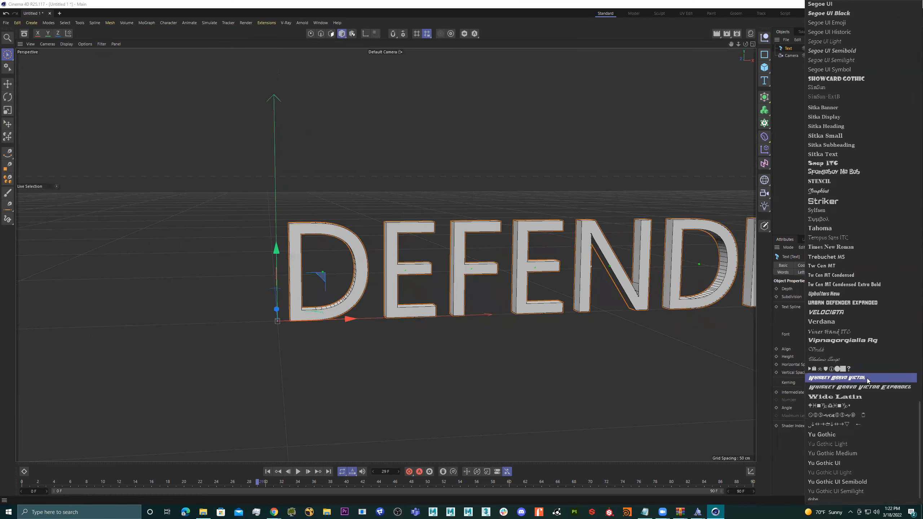
click(849, 302)
alt+middle_drag(581, 313, 477, 313)
alt+drag(587, 323, 632, 320)
Step: Give both caps of the text a round bevel with a size of 2.75 cm
click(845, 267)
drag(849, 328, 849, 328)
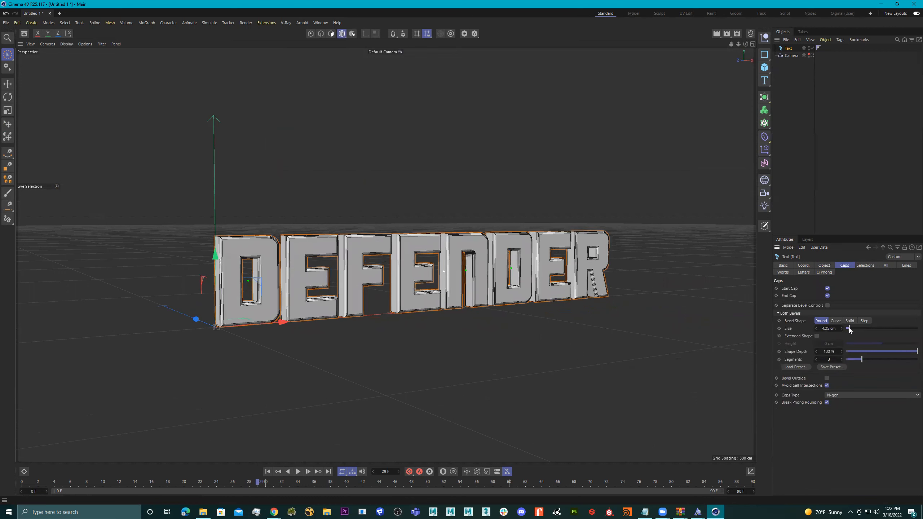
scroll(404, 297, up, 3)
alt+drag(404, 297, 452, 319)
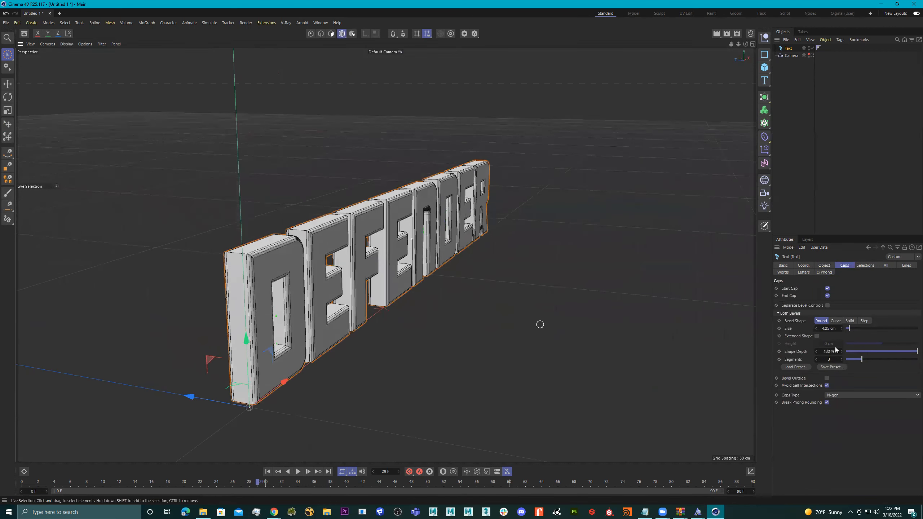
drag(849, 329, 849, 328)
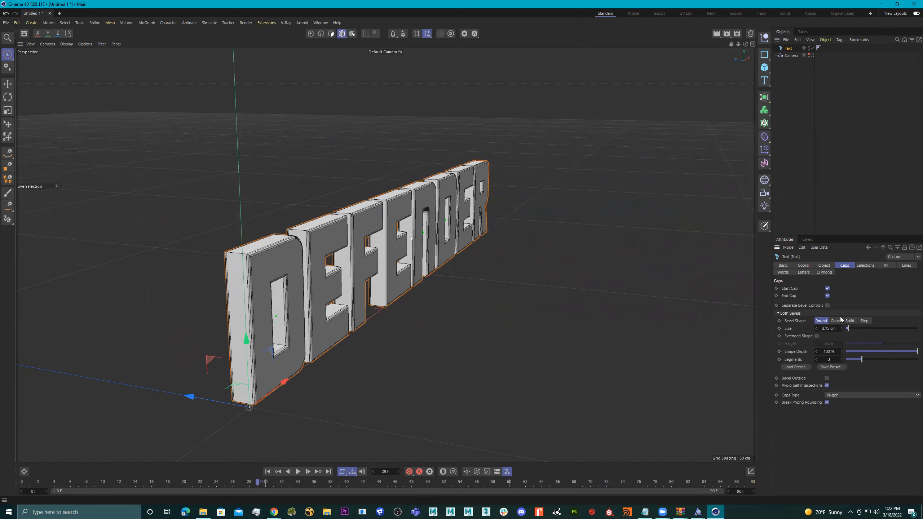
Step: Set the text's extrusion depth to 44 cm
click(824, 266)
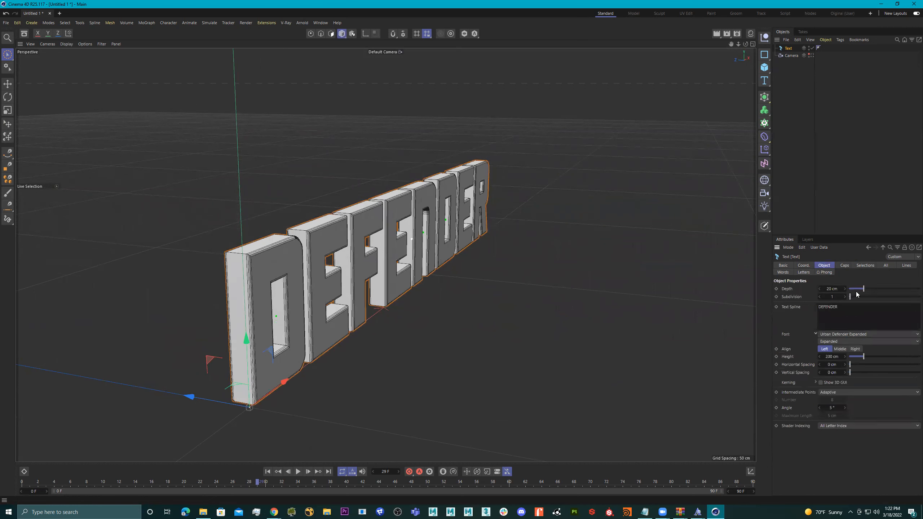
mouse_move(865, 289)
mouse_down()
mouse_move(877, 290)
mouse_move(864, 291)
mouse_up()
alt+drag(660, 293, 624, 289)
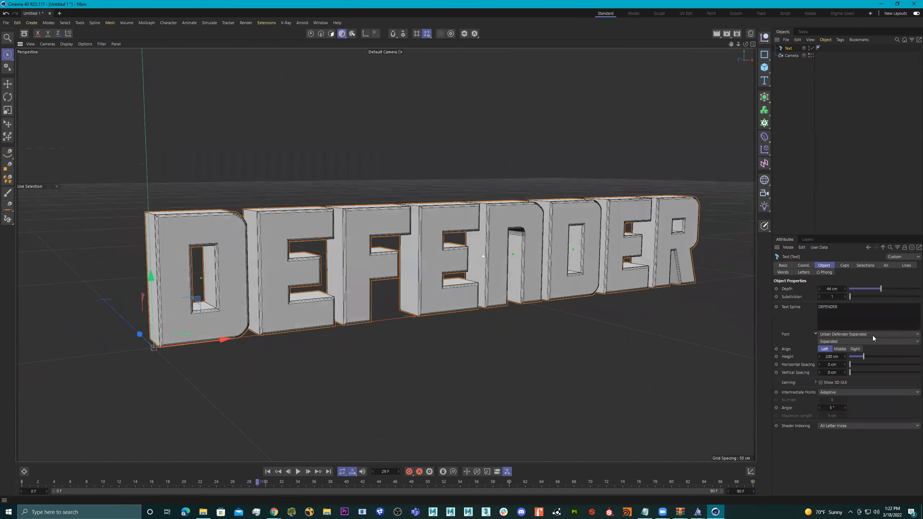
Step: Show the 3D kerning handles on the text and select the first letter D
click(816, 383)
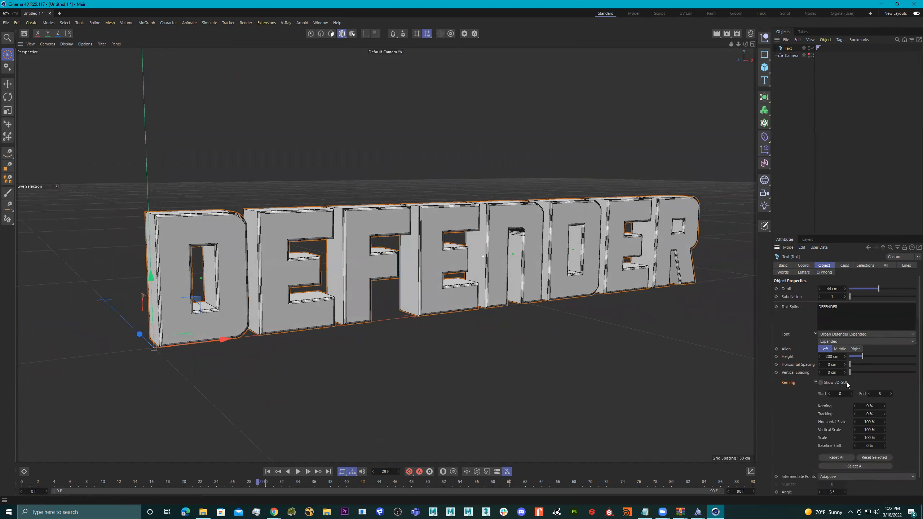
click(820, 383)
alt+drag(515, 270, 488, 282)
alt+middle_drag(510, 282, 604, 278)
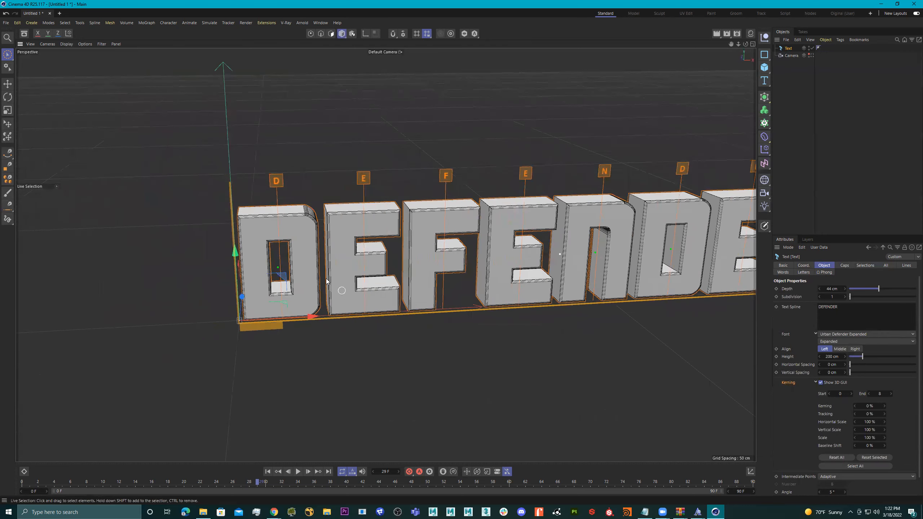
click(277, 180)
alt+drag(276, 182, 270, 347)
key(ctrl+z)
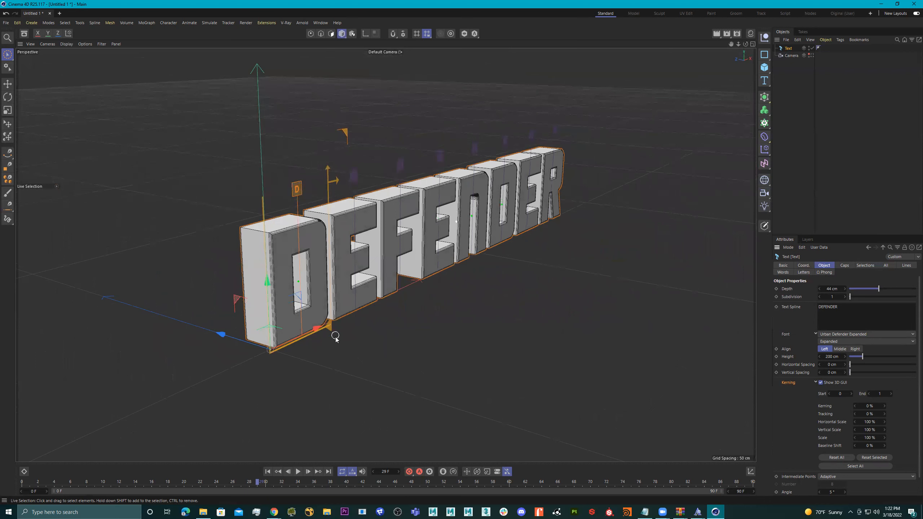
drag(329, 329, 336, 311)
key(ctrl+z)
key(ctrl+z)
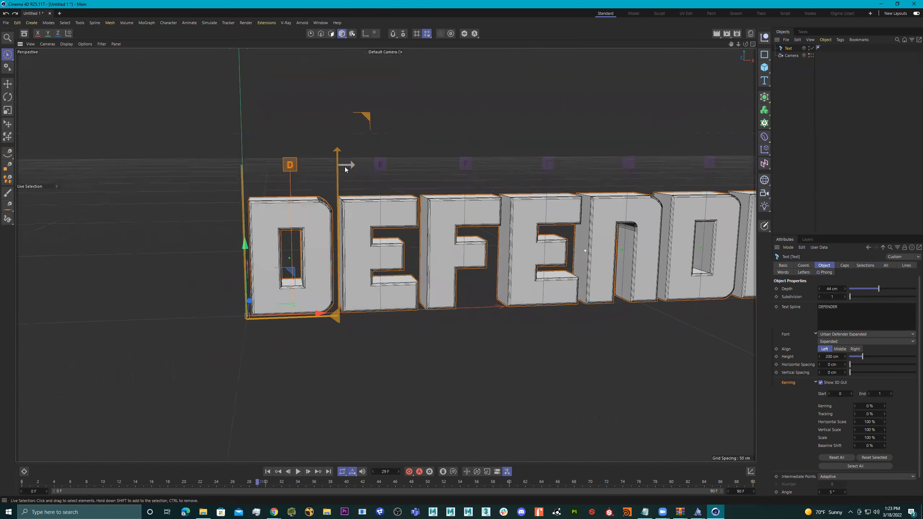
Step: Enlarge the first letter D to about 115.9% horizontal scale and 107.1% vertical scale
mouse_move(351, 166)
mouse_down()
mouse_move(382, 169)
mouse_move(345, 166)
mouse_move(370, 168)
mouse_move(351, 151)
mouse_move(349, 110)
mouse_move(352, 149)
mouse_up()
alt+drag(335, 226, 250, 375)
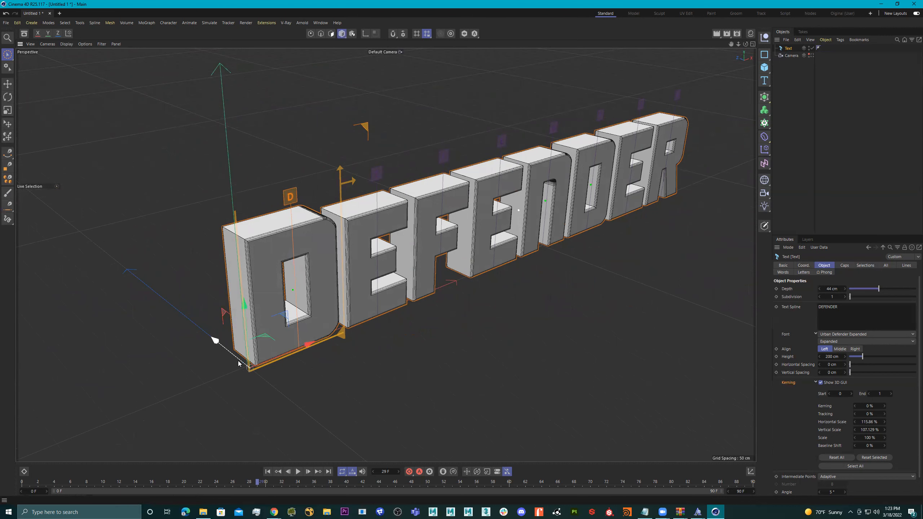
drag(243, 365, 238, 363)
alt+drag(317, 263, 310, 260)
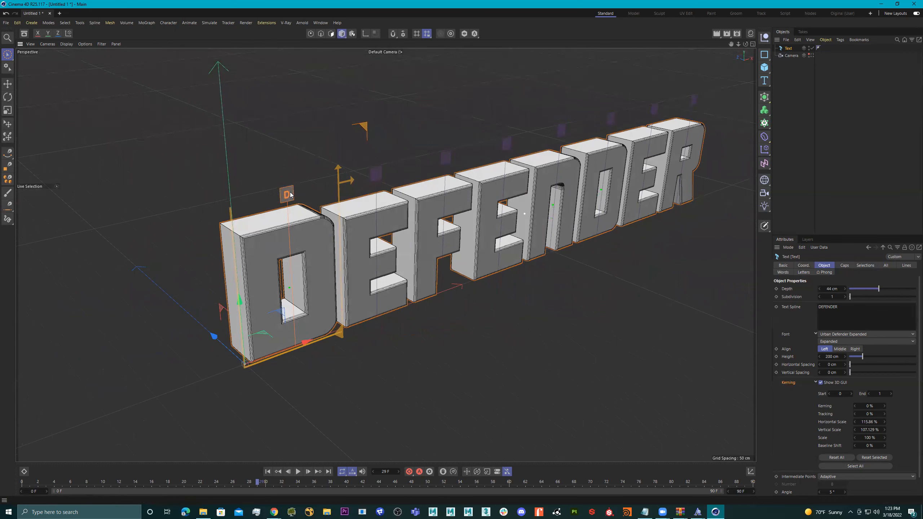
Step: Adjust the first D's kerning to about 71.2% in the front view, then return to the perspective view
alt+drag(307, 198, 287, 257)
scroll(337, 257, down, 3)
alt+middle_drag(366, 295, 320, 283)
middle_click(339, 318)
alt+middle_drag(488, 400, 511, 330)
middle_click(512, 332)
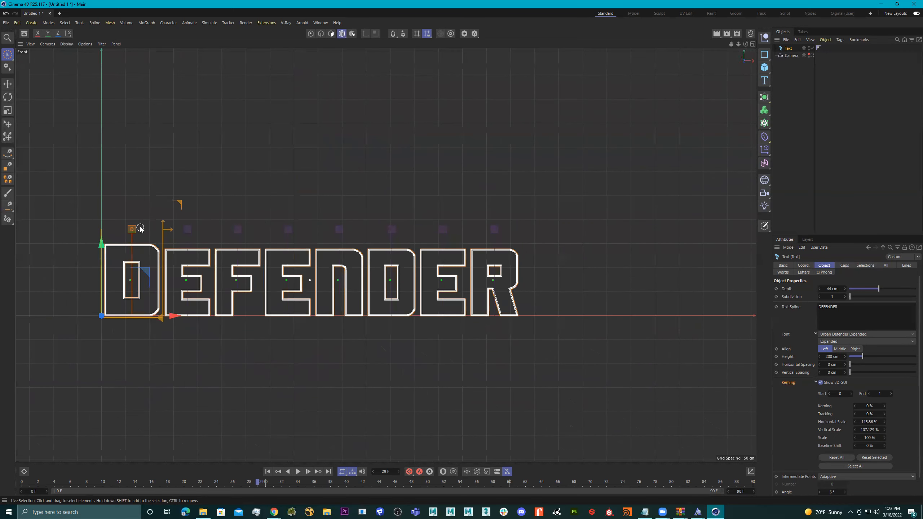
drag(133, 228, 157, 226)
middle_click(323, 225)
middle_click(320, 227)
alt+drag(320, 227, 360, 267)
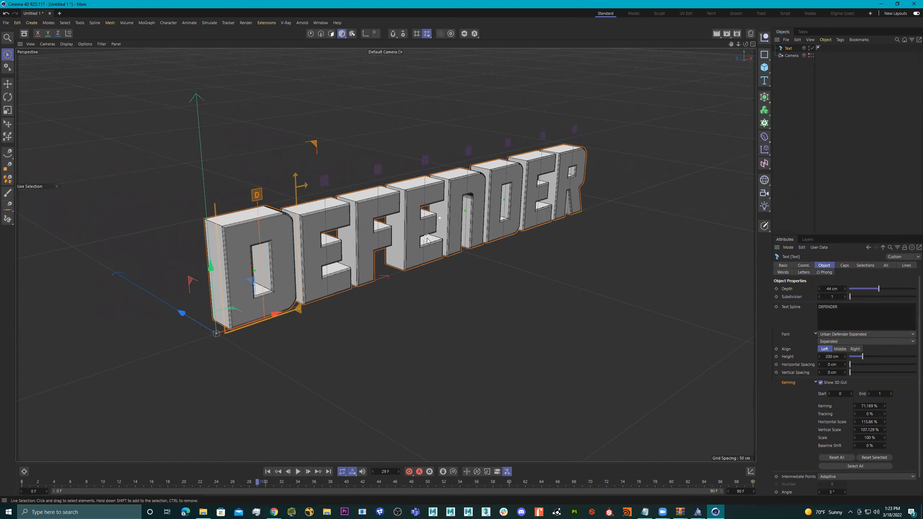
Step: Raise the first letter D's vertical scale to about 119.3%
alt+drag(445, 217, 265, 133)
alt+drag(327, 158, 307, 150)
alt+middle_drag(351, 155, 310, 154)
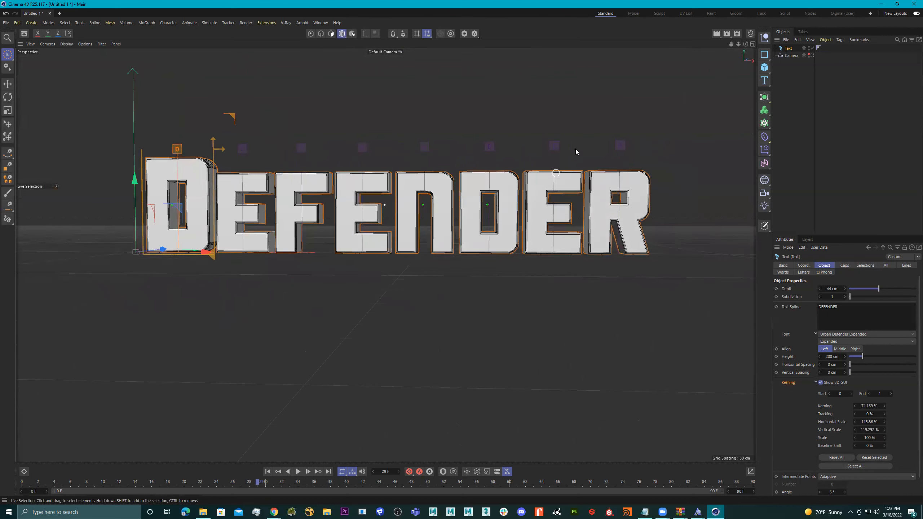
Step: Select the final letter R and set its vertical scale to about 110.1% and its kerning to about -2.6%
click(620, 145)
drag(620, 146, 566, 179)
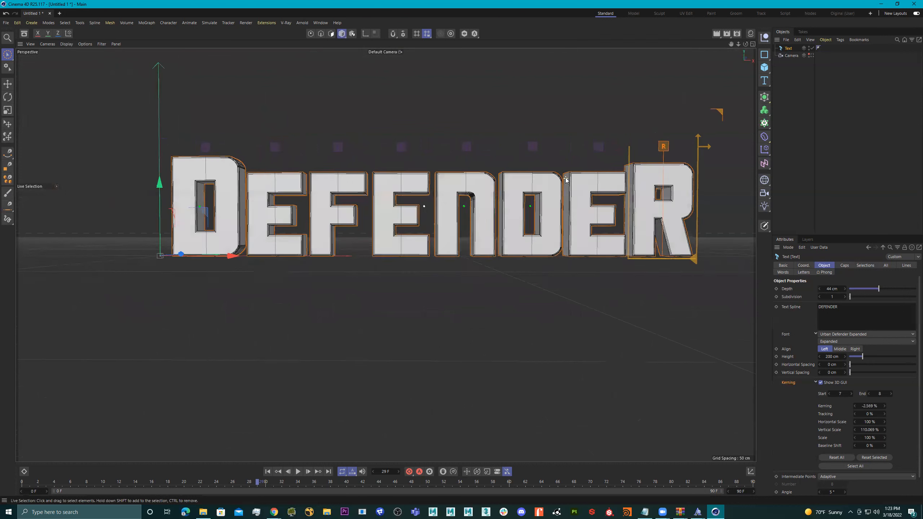
Step: Set the six middle letters EFENDE to about 102.3% vertical scale and lower their baseline shift to about -8.1%
click(276, 146)
drag(341, 149, 628, 135)
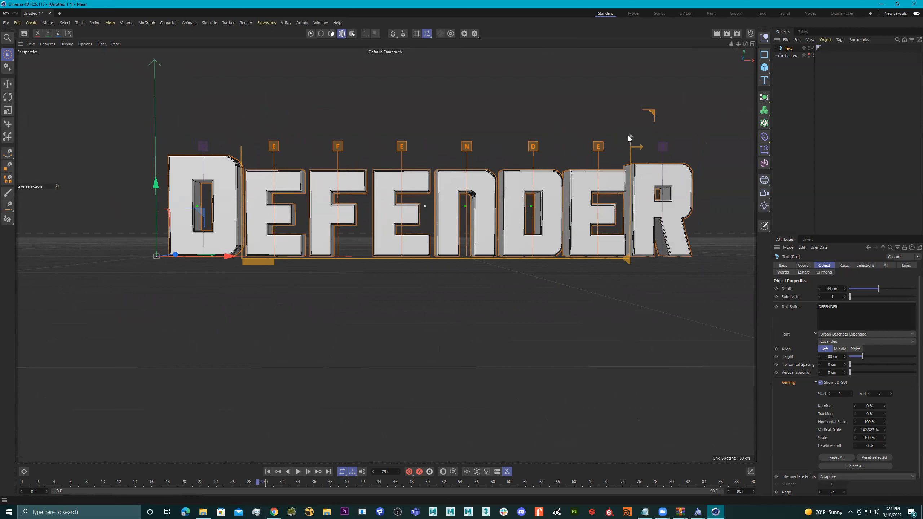
drag(629, 261, 627, 262)
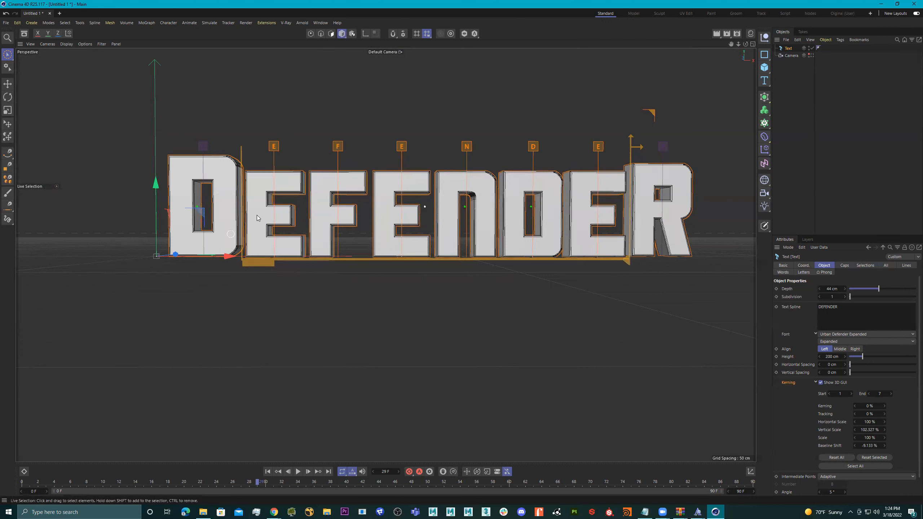
Step: Lower the baseline shift of the inner letters F, E, N and D to about -36%
click(337, 146)
shift+click(404, 145)
shift+click(463, 145)
shift+click(533, 147)
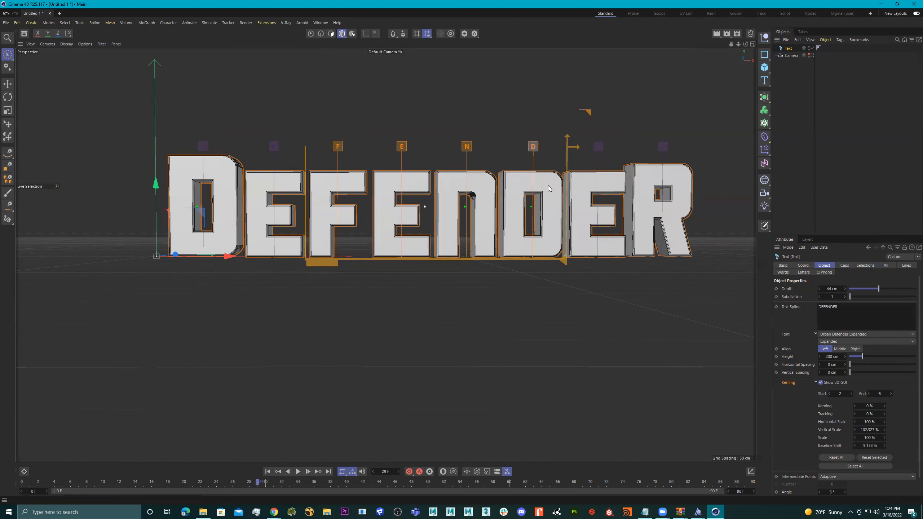
drag(564, 262, 564, 264)
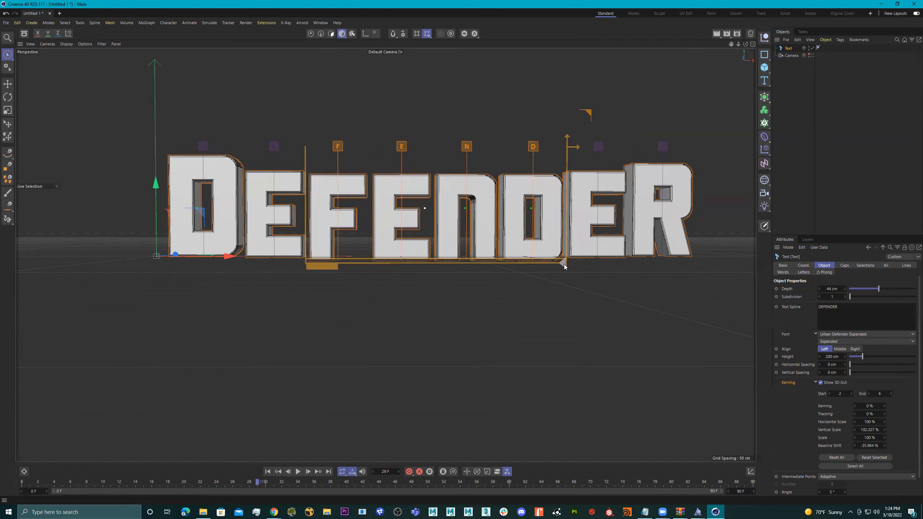
Step: Lower the baseline shift of the two centre letters E and N to about -59.8%
click(401, 147)
shift+click(467, 147)
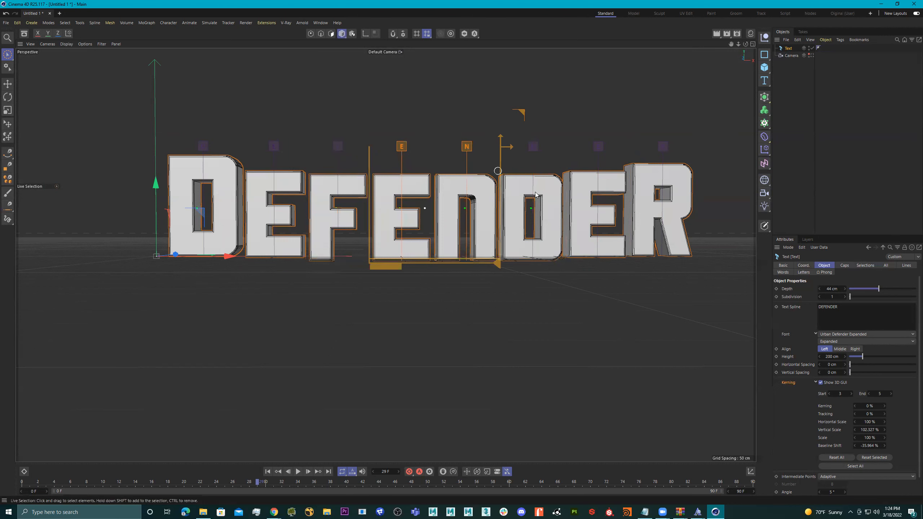
drag(496, 264, 498, 255)
alt+middle_drag(464, 224, 466, 250)
alt+drag(401, 233, 338, 212)
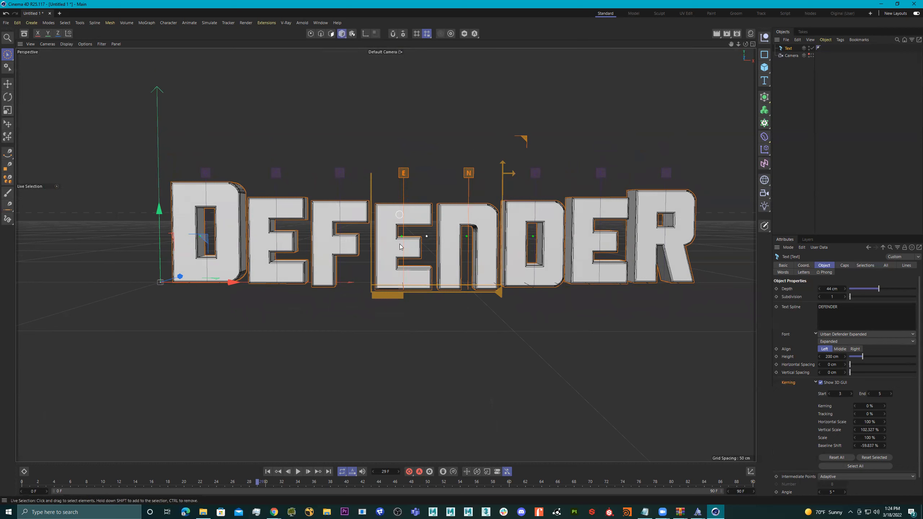
Step: Increase the text's extrusion depth to about 59 cm
alt+drag(464, 268, 778, 340)
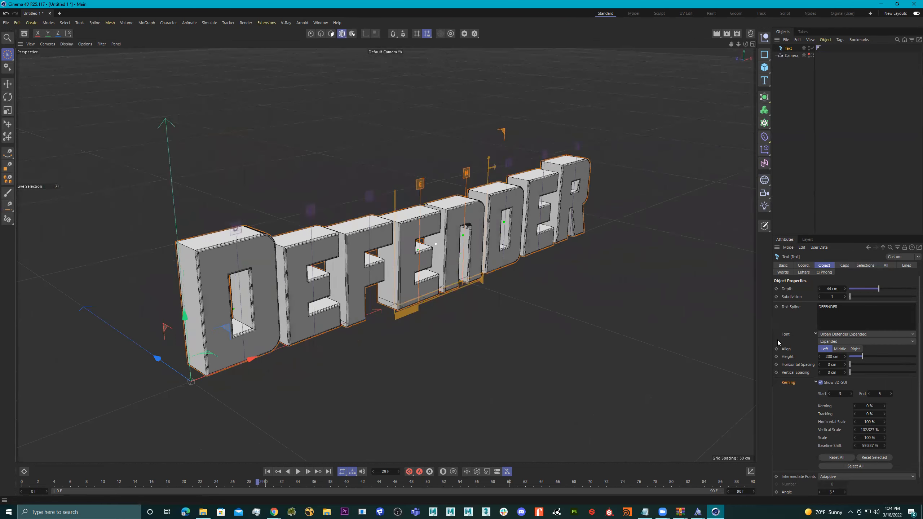
drag(897, 291, 891, 290)
alt+drag(581, 246, 535, 227)
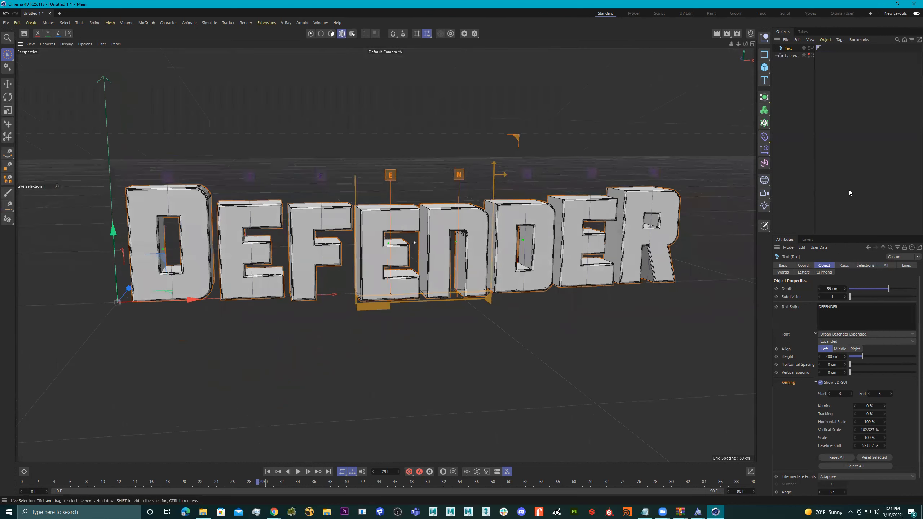
Step: Duplicate the DEFENDER text object and hide the copy as a backup
click(821, 109)
click(788, 49)
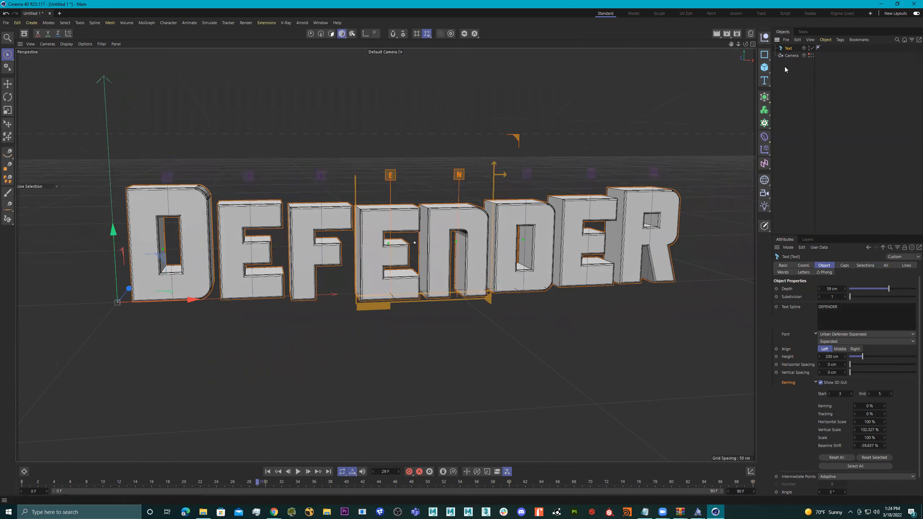
key(ctrl+c)
key(ctrl+v)
click(810, 48)
click(789, 55)
Step: Make the original text object editable, expand its hierarchy down to the individual letters and select the first letter D
alt+drag(465, 232, 494, 221)
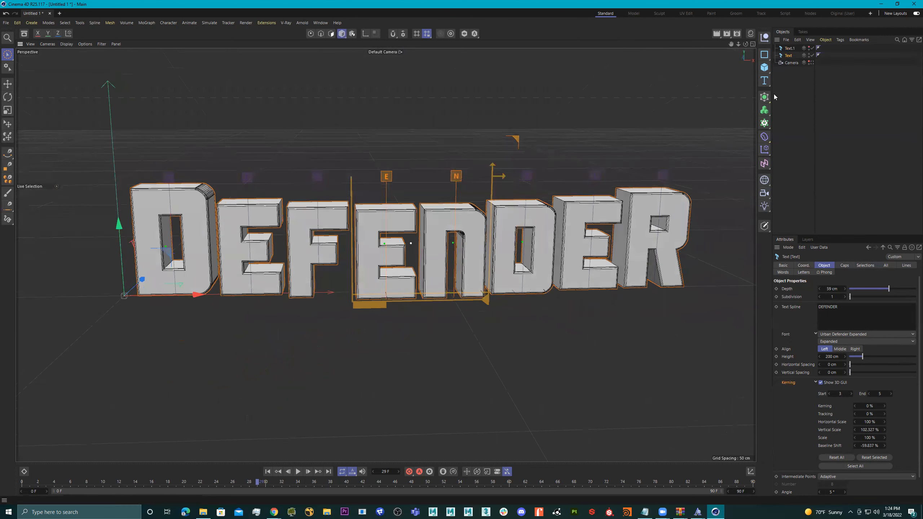
click(793, 63)
click(789, 56)
alt+drag(503, 182, 501, 170)
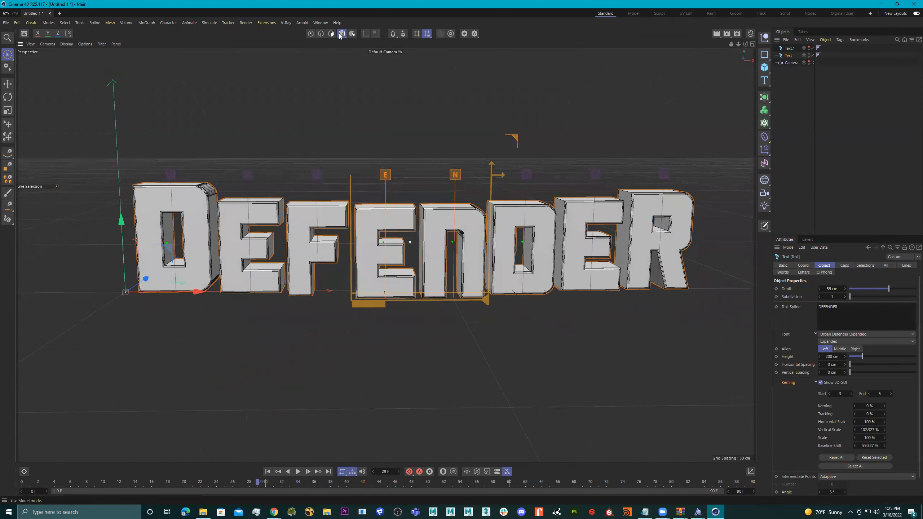
alt+drag(418, 140, 417, 142)
key(c)
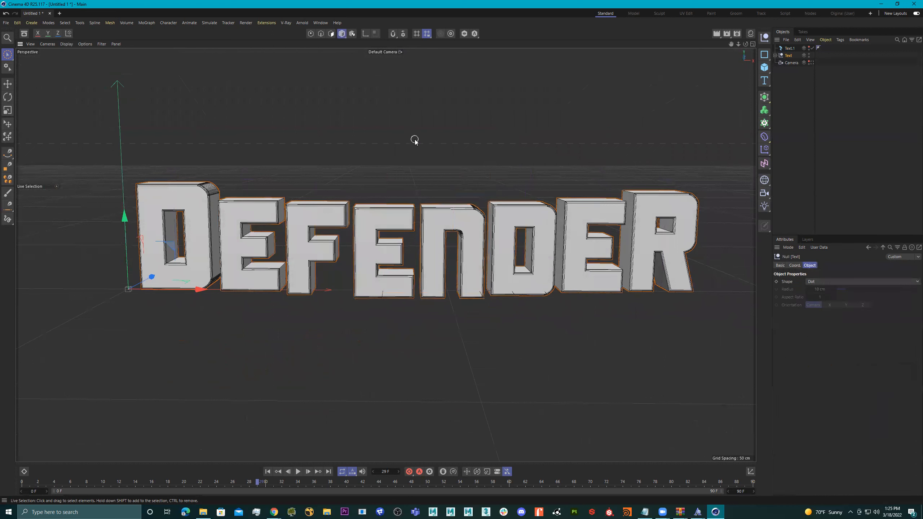
click(780, 63)
click(784, 70)
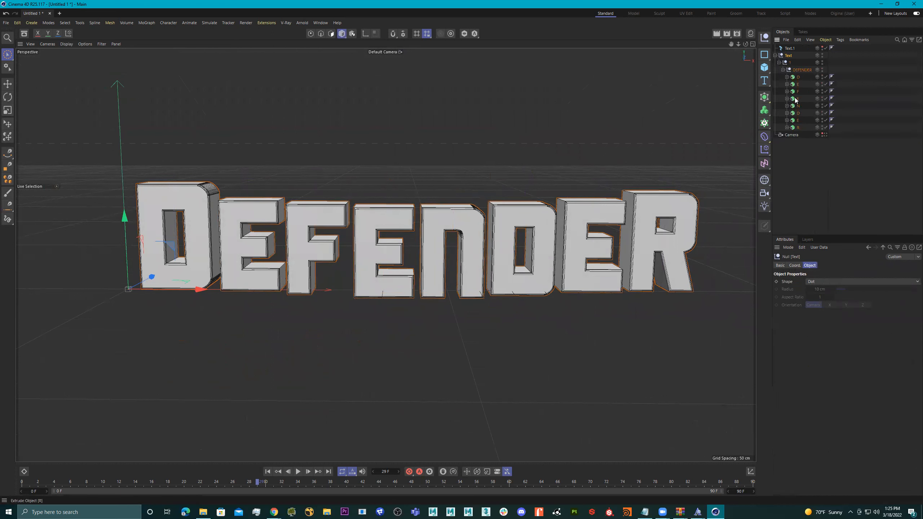
click(797, 78)
alt+drag(451, 220, 413, 241)
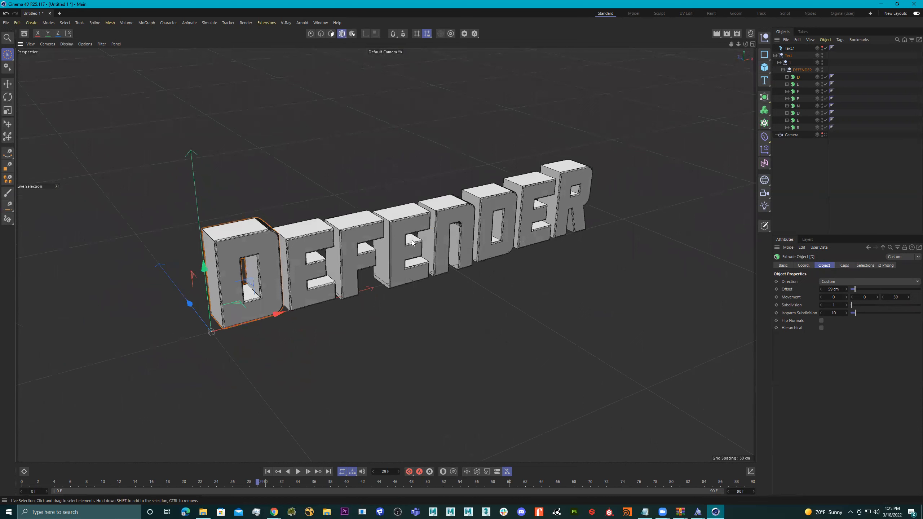
Step: Return the timeline to frame 0 and raise the whole converted text about 210 cm
drag(68, 479, 22, 481)
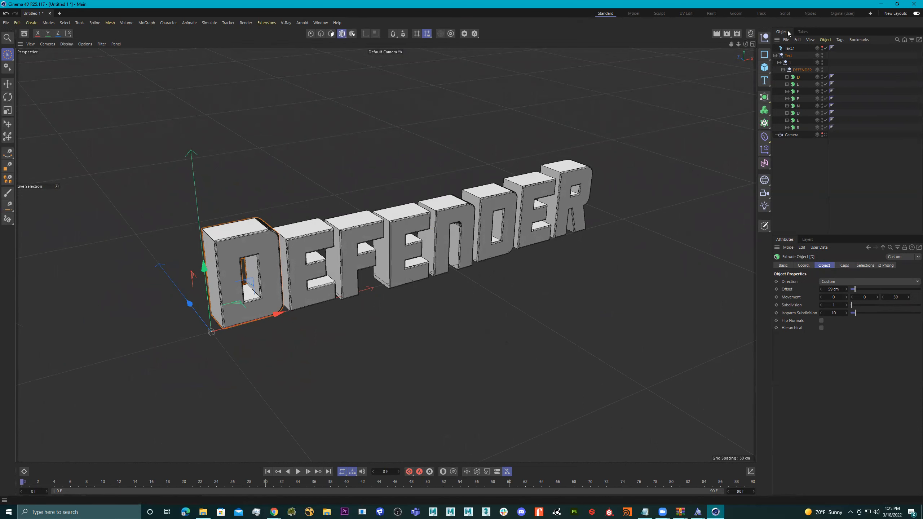
alt+drag(582, 131, 578, 135)
click(789, 55)
key(o)
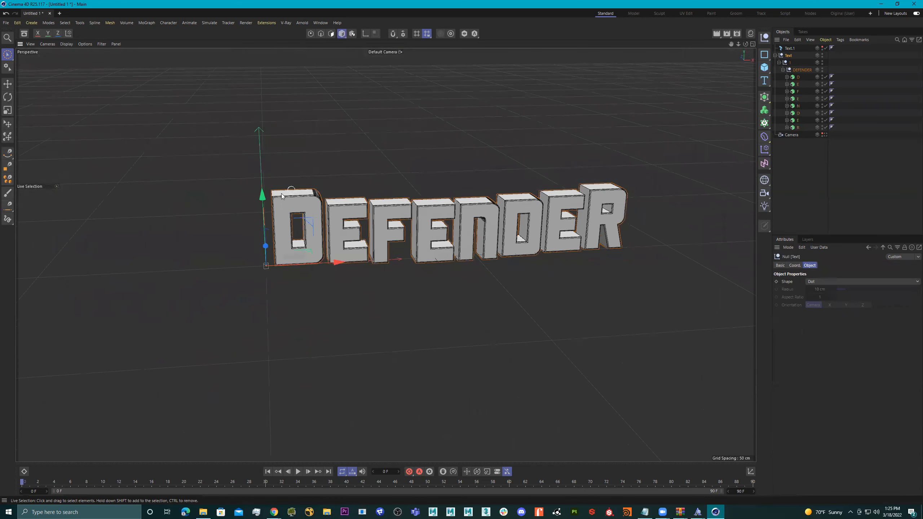
drag(262, 200, 238, 111)
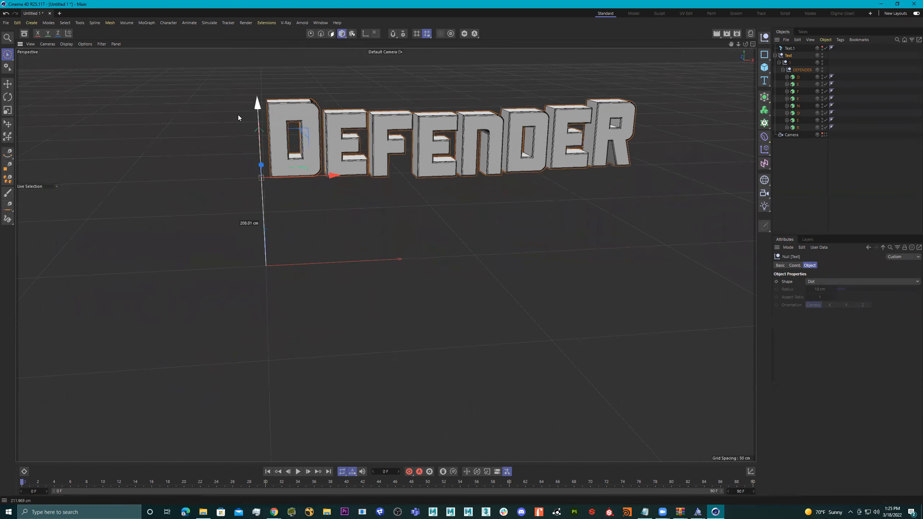
Step: Add a Cylinder primitive and set its orientation to -X
alt+drag(303, 127, 394, 159)
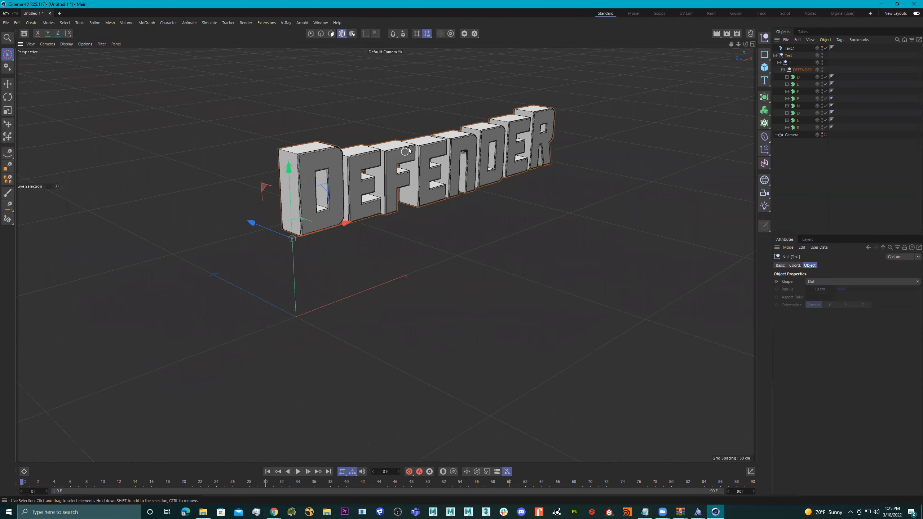
alt+drag(479, 199, 510, 205)
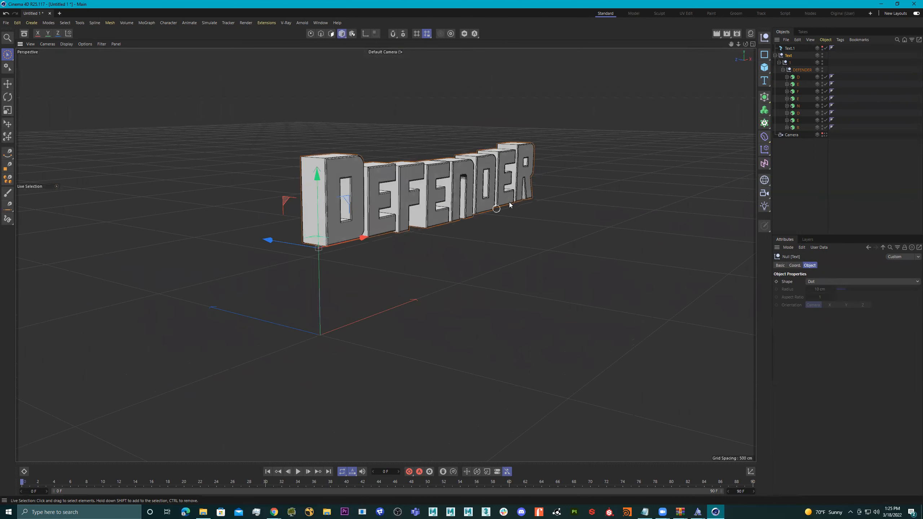
click(762, 70)
click(842, 82)
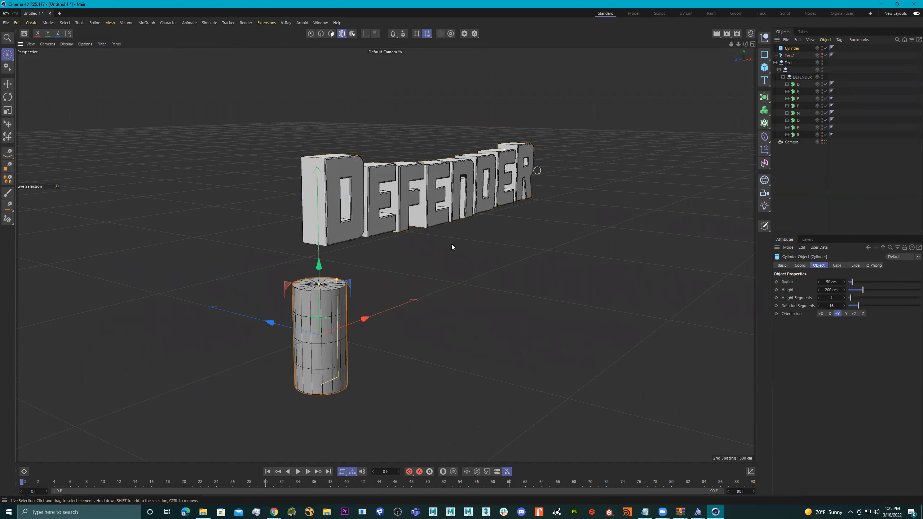
click(826, 315)
Step: Give the cylinder 50 rotation segments and a radius of about 219 cm, raising its centre to just below the text
alt+drag(400, 283, 596, 293)
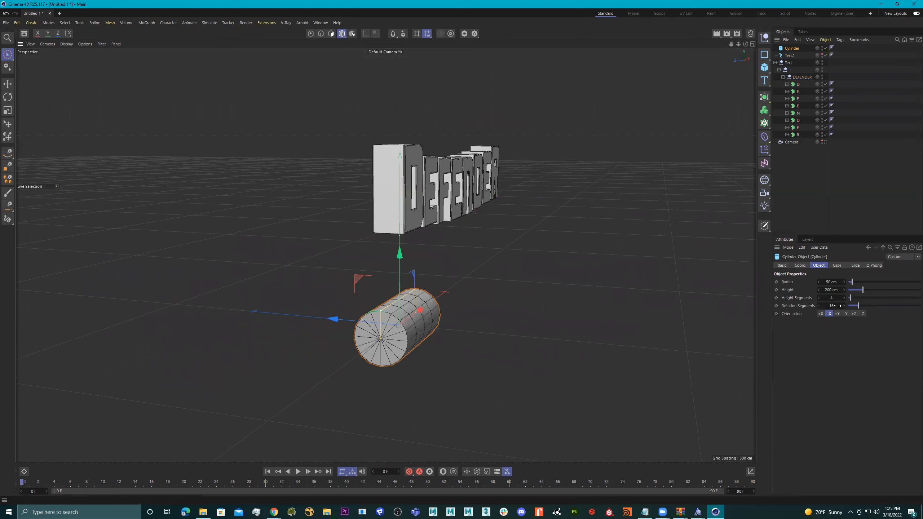
drag(860, 306, 828, 306)
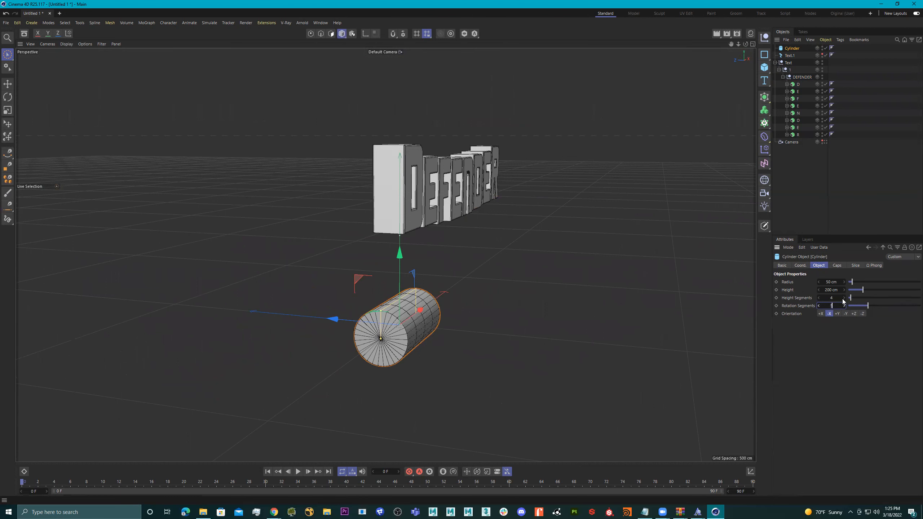
text(0)
key(Return)
alt+drag(448, 327, 467, 313)
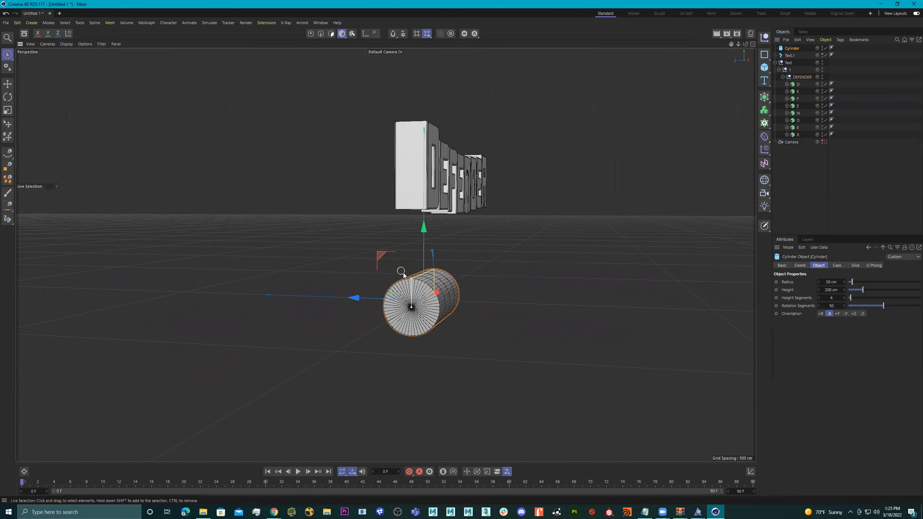
drag(404, 273, 424, 148)
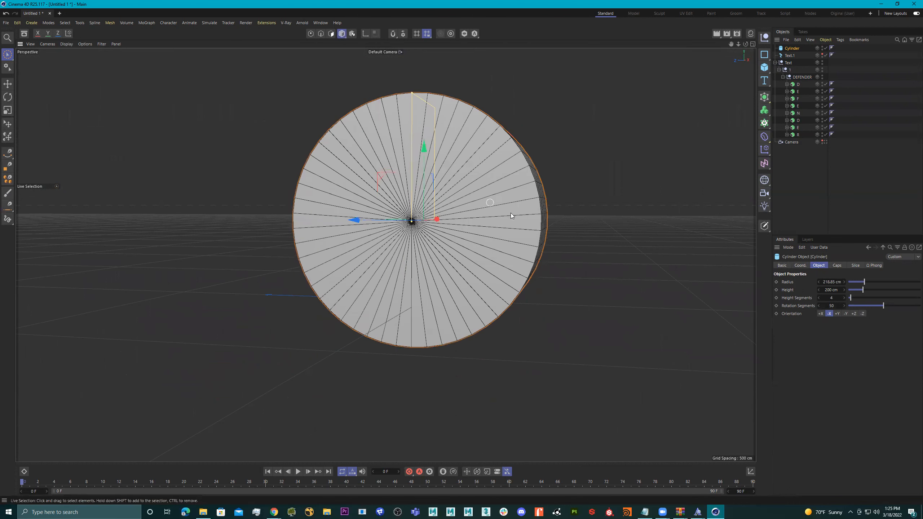
Step: Make the cylinder editable and, in the Right view, rectangle-select the polygons of its lower-left quarter
middle_click(554, 272)
middle_click(284, 371)
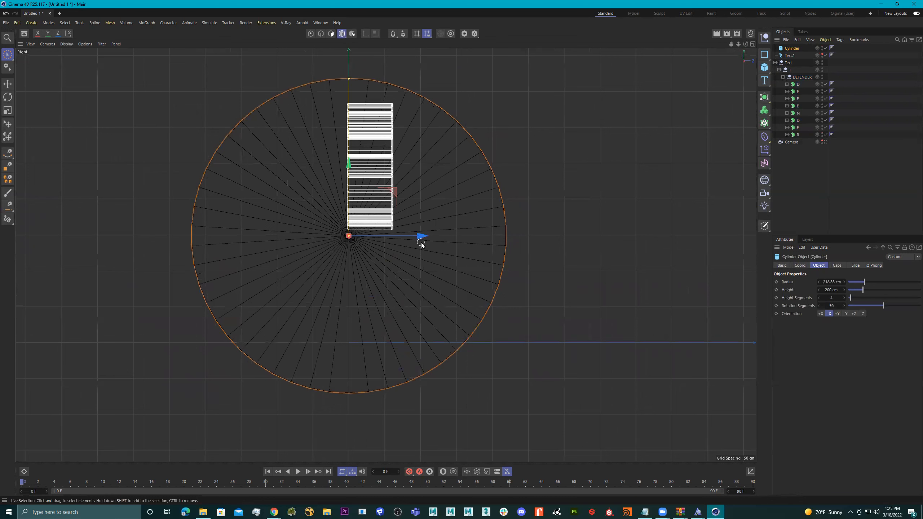
key(c)
drag(7, 54, 40, 77)
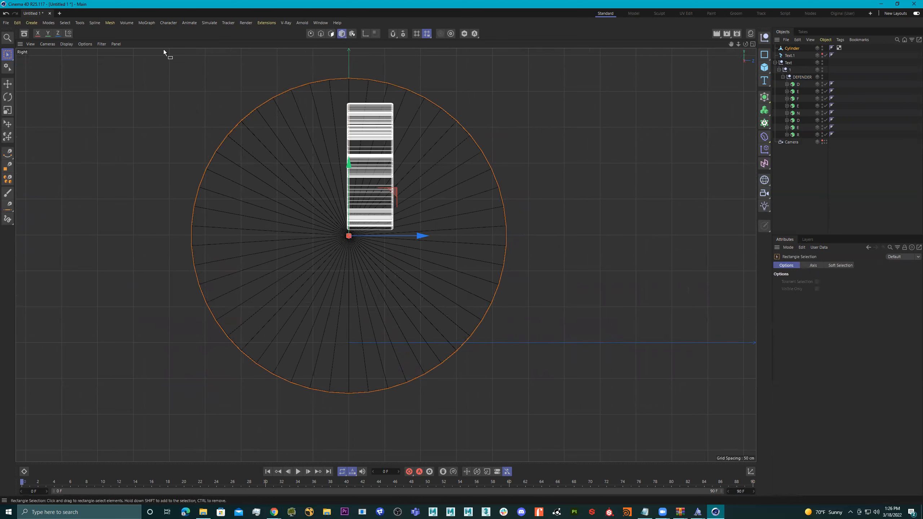
click(331, 33)
scroll(471, 126, down, 3)
middle_drag(470, 125, 472, 148)
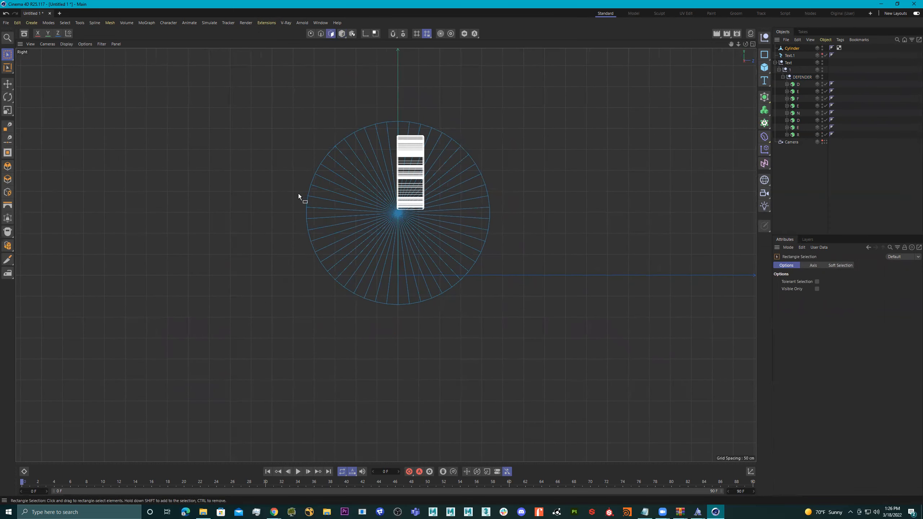
drag(302, 206, 408, 321)
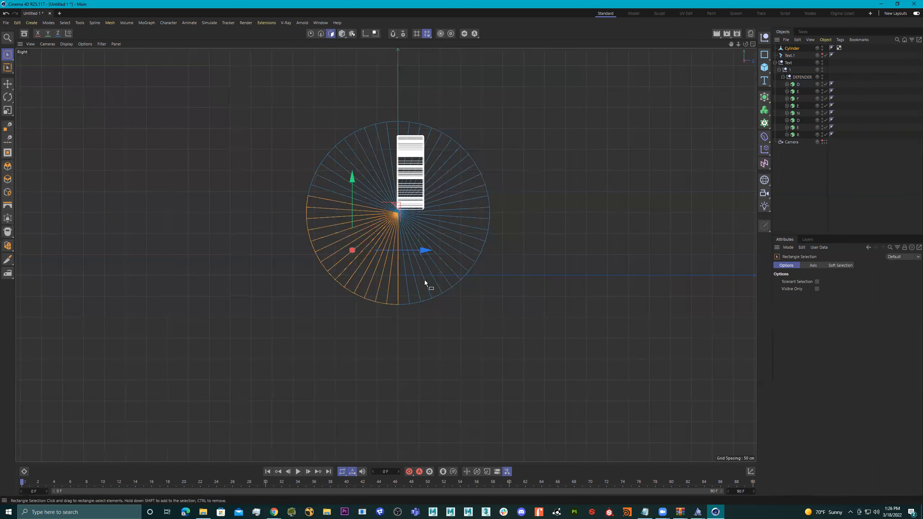
Step: Invert the polygon selection and delete the selected polygons, keeping only the cylinder's quarter wedge
click(65, 23)
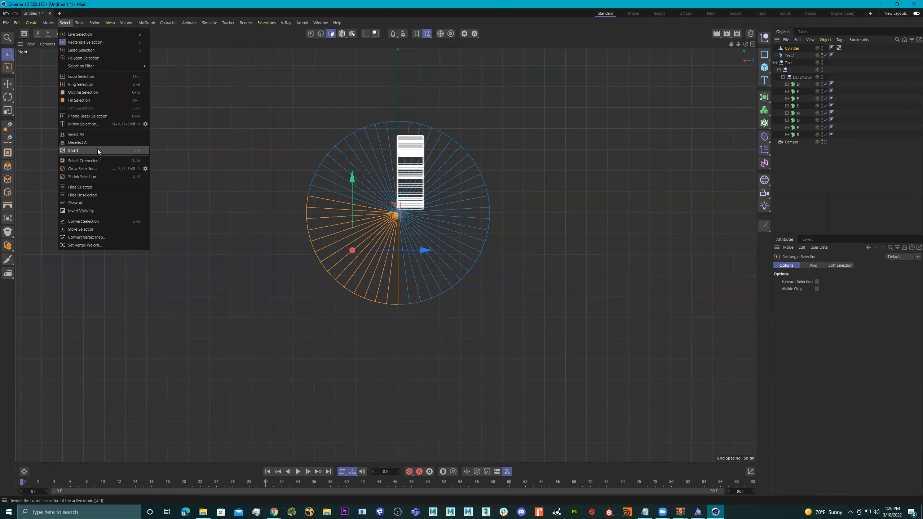
click(98, 149)
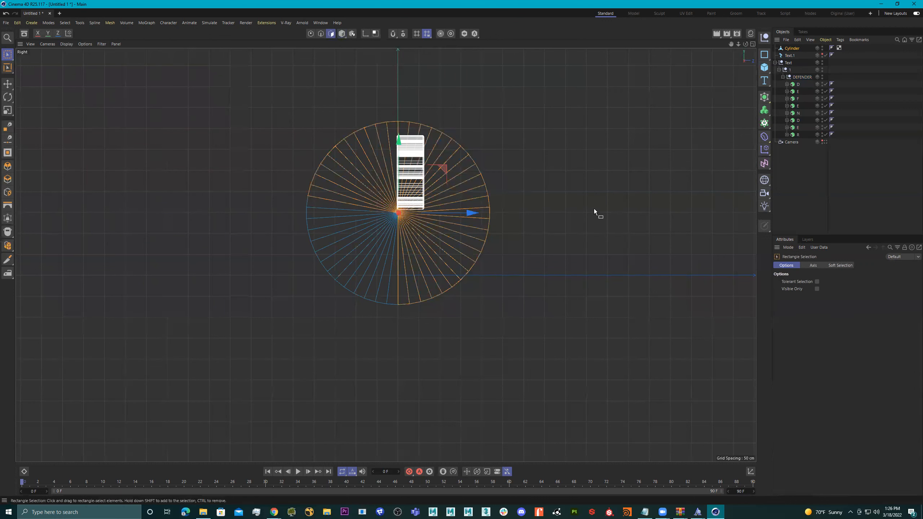
middle_click(594, 208)
middle_click(327, 166)
alt+drag(472, 206, 521, 221)
key(Delete)
Step: Select the wedge's end-cap polygons with Live Selection and delete them, leaving only the curved strip
alt+drag(515, 261, 508, 259)
key(9)
mouse_move(498, 209)
mouse_down()
mouse_move(464, 268)
mouse_move(405, 301)
mouse_move(431, 286)
mouse_move(451, 293)
mouse_up()
mouse_move(459, 217)
shift+mouse_down()
mouse_move(472, 195)
mouse_move(438, 229)
mouse_move(472, 242)
mouse_move(494, 237)
mouse_move(475, 205)
shift+mouse_up()
key(Delete)
alt+drag(496, 237, 489, 212)
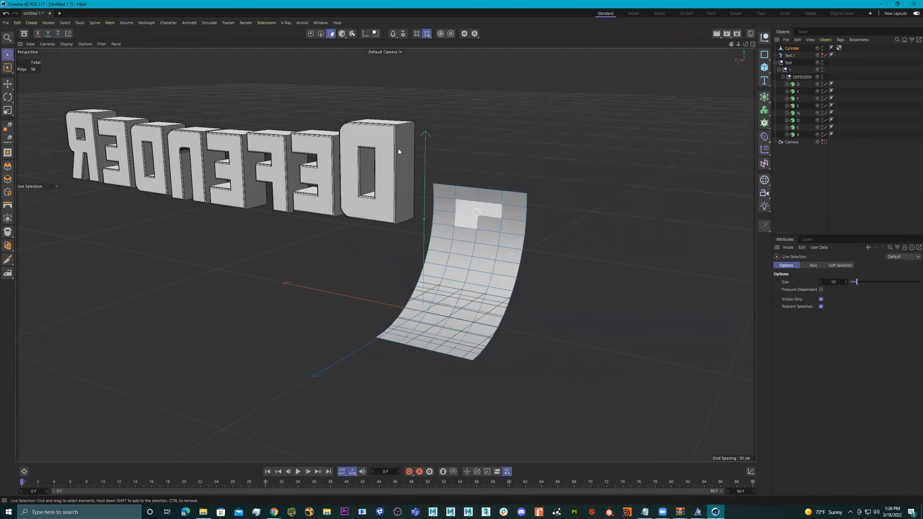
Step: Switch to Edges mode and select the four edges along the curved strip's upper end
click(320, 33)
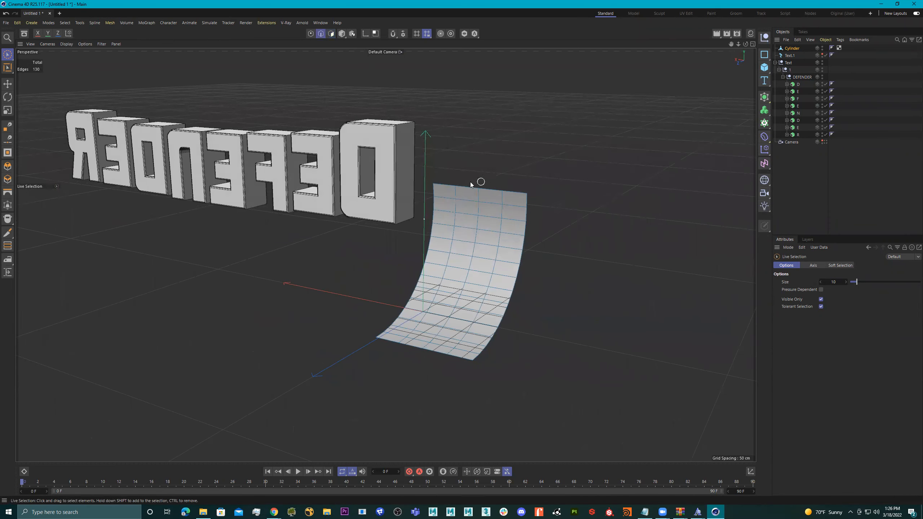
click(447, 185)
shift+click(470, 186)
shift+click(489, 189)
shift+click(514, 191)
alt+drag(602, 213, 554, 208)
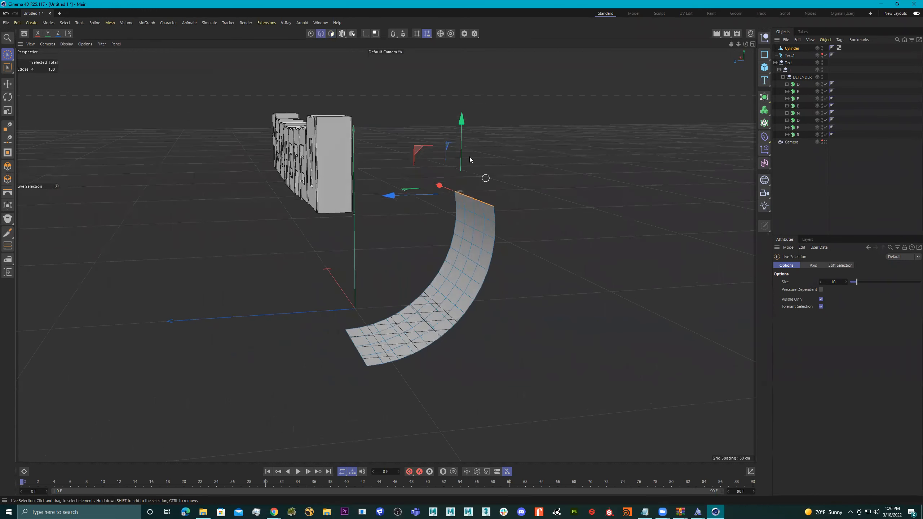
Step: Undo a first edge extrusion and pull the four upper edges straight up into a tall back wall
alt+drag(472, 153, 457, 39)
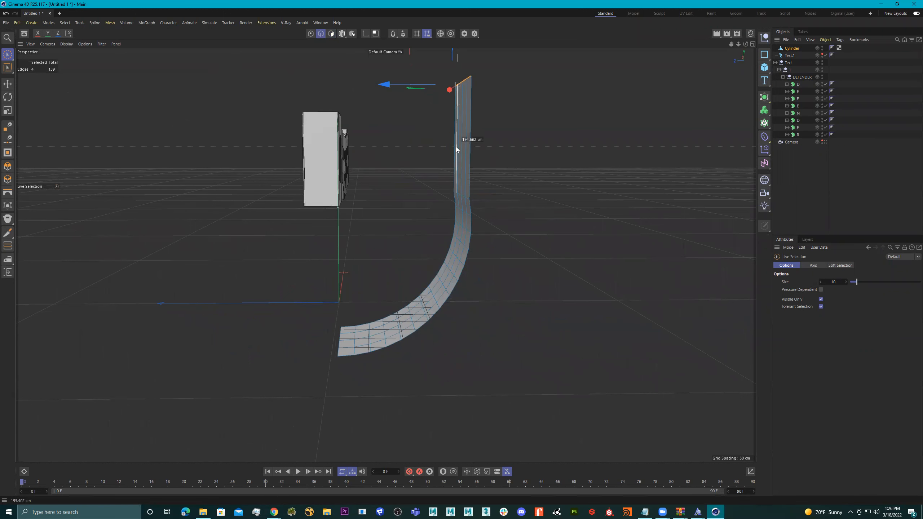
key(ctrl+z)
scroll(497, 228, down, 3)
ctrl+drag(454, 152, 455, 3)
alt+right_drag(507, 262, 438, 269)
alt+middle_drag(377, 178, 386, 255)
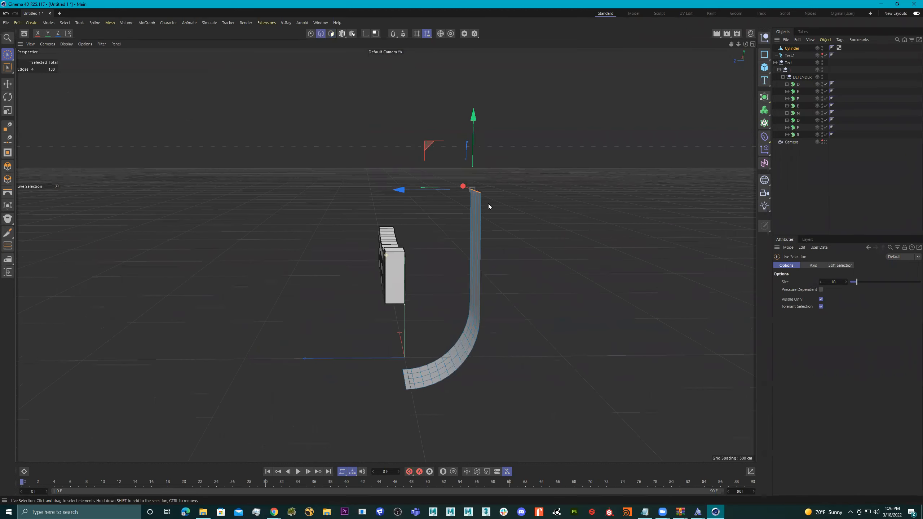
drag(472, 147, 468, 24)
Step: Select the four edges along the curved strip's lower end
alt+right_drag(382, 388, 469, 394)
alt+drag(469, 395, 435, 398)
click(435, 398)
click(414, 385)
shift+click(357, 367)
shift+click(445, 396)
Step: Pull the strip's lower edges far forward along the ground to form a long floor
alt+drag(483, 423, 550, 391)
alt+right_drag(550, 391, 475, 385)
alt+drag(475, 384, 465, 385)
alt+middle_drag(563, 396, 606, 391)
ctrl+drag(546, 405, 19, 396)
right_click(867, 395)
click(740, 395)
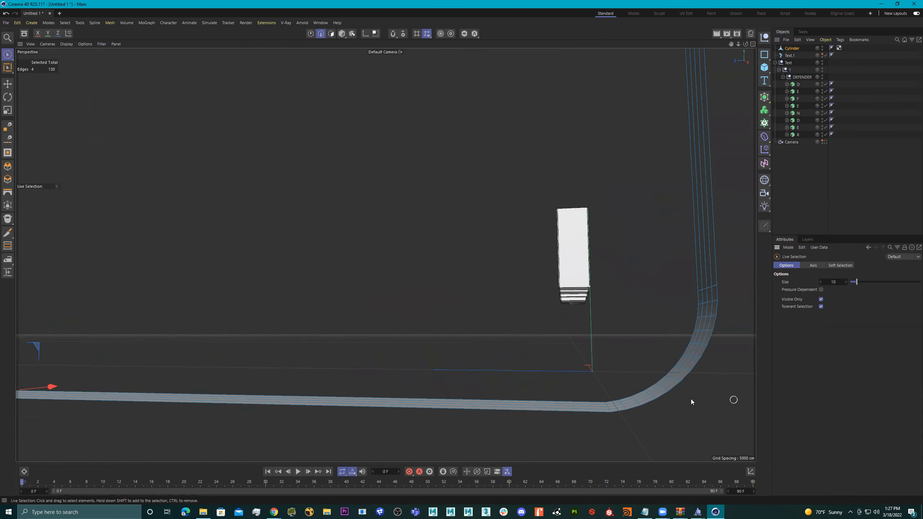
Step: Move the floor's front edges farther out along Z in the Right view to lengthen the floor
alt+right_drag(598, 365, 553, 359)
middle_click(552, 358)
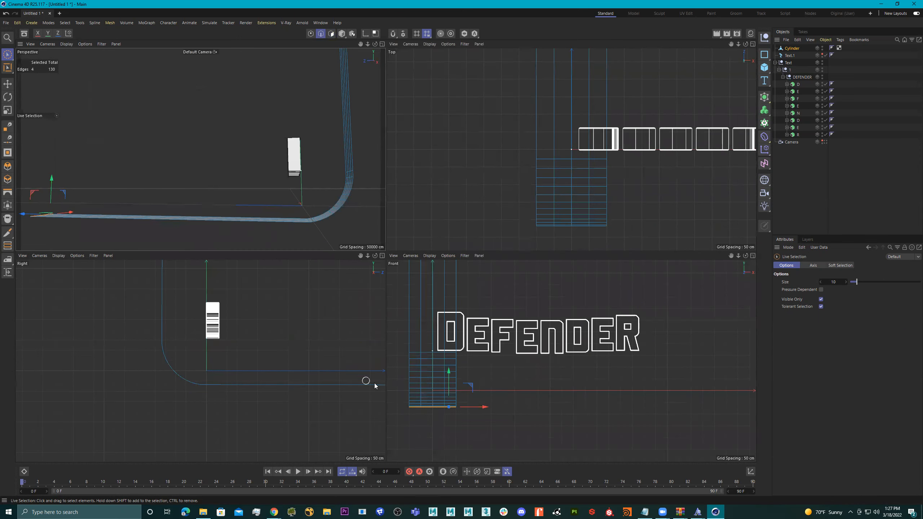
middle_click(269, 392)
scroll(393, 399, down, 2)
middle_drag(561, 378, 370, 370)
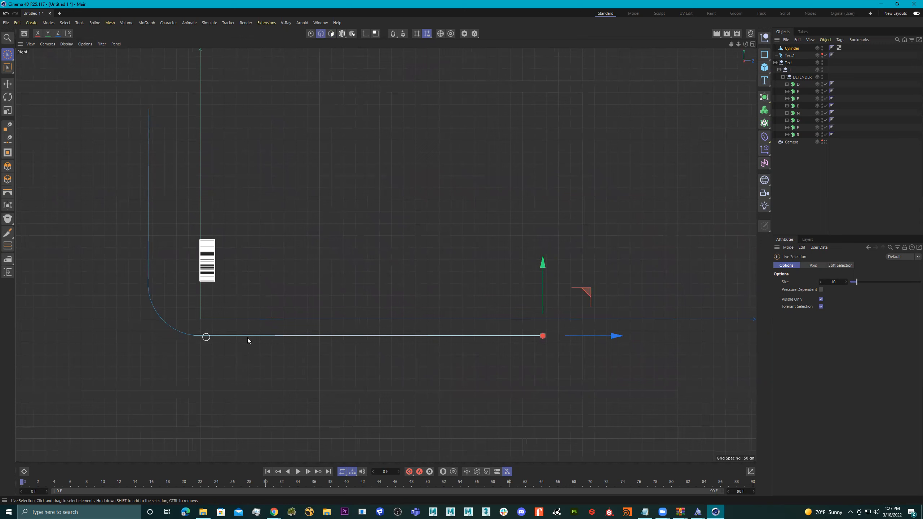
drag(595, 337, 767, 339)
Step: Return to the perspective view and rename the cylinder object as backdrop
scroll(420, 328, down, 3)
middle_click(400, 314)
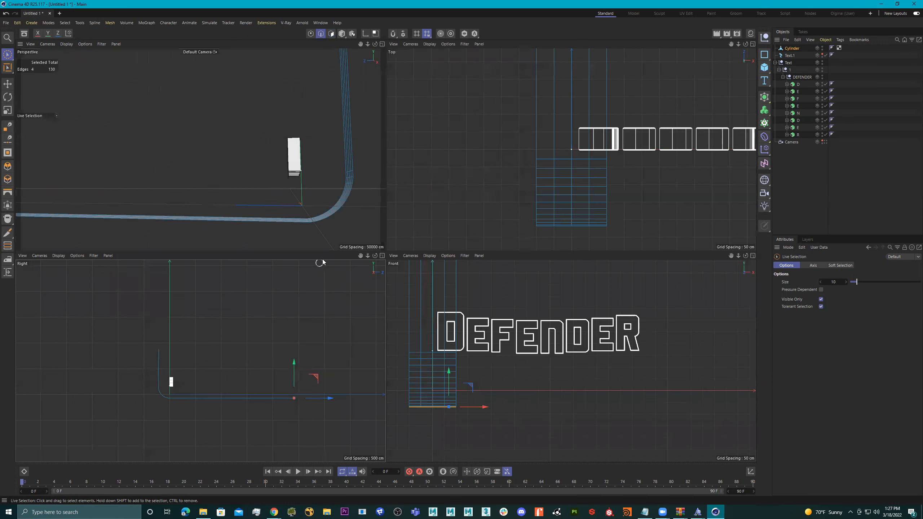
middle_click(378, 209)
alt+drag(402, 219, 431, 252)
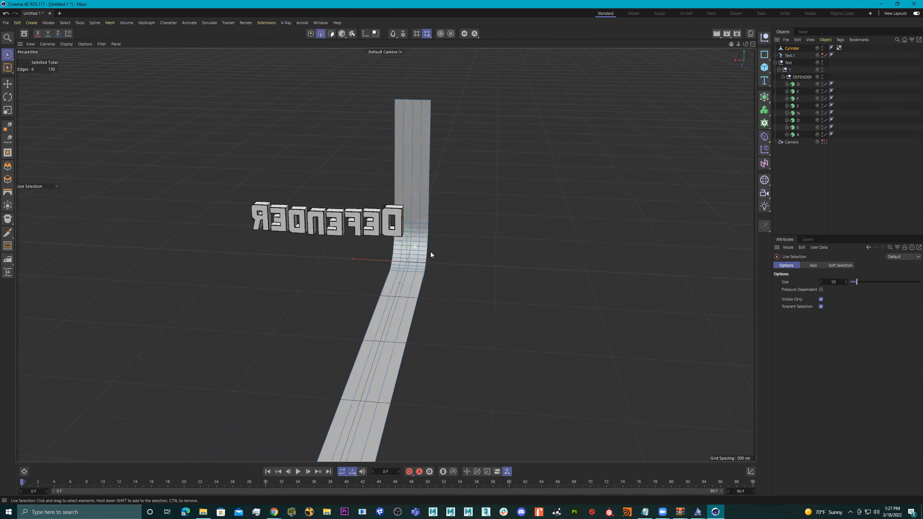
double_click(791, 48)
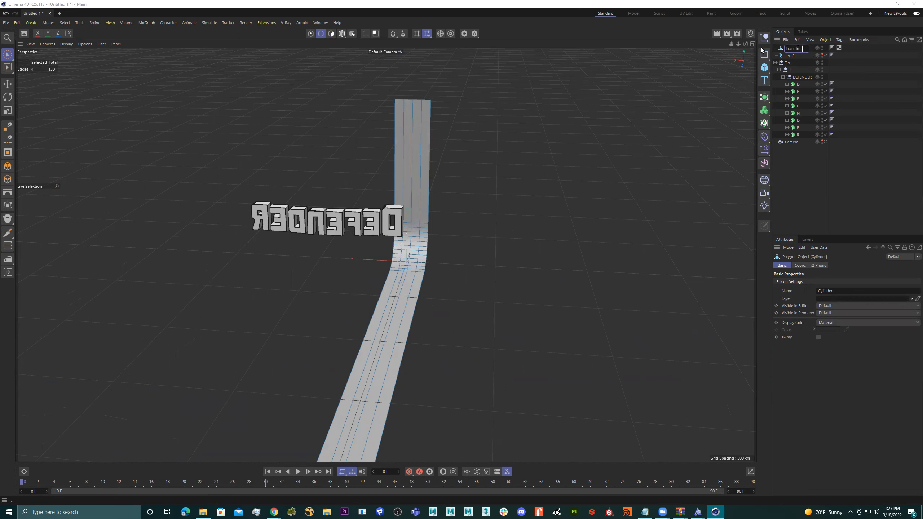
key(Return)
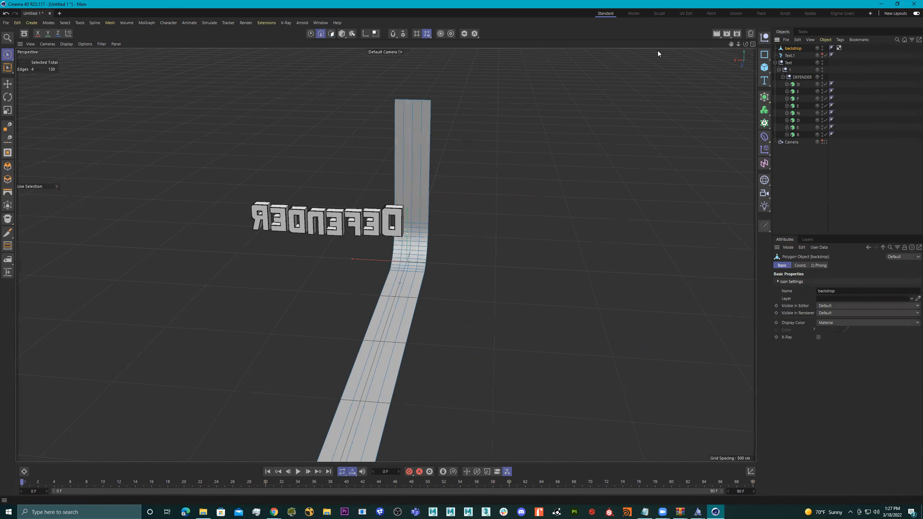
Step: Scale the backdrop along X in model mode into a wide wall and floor
click(335, 33)
key(r)
key(t)
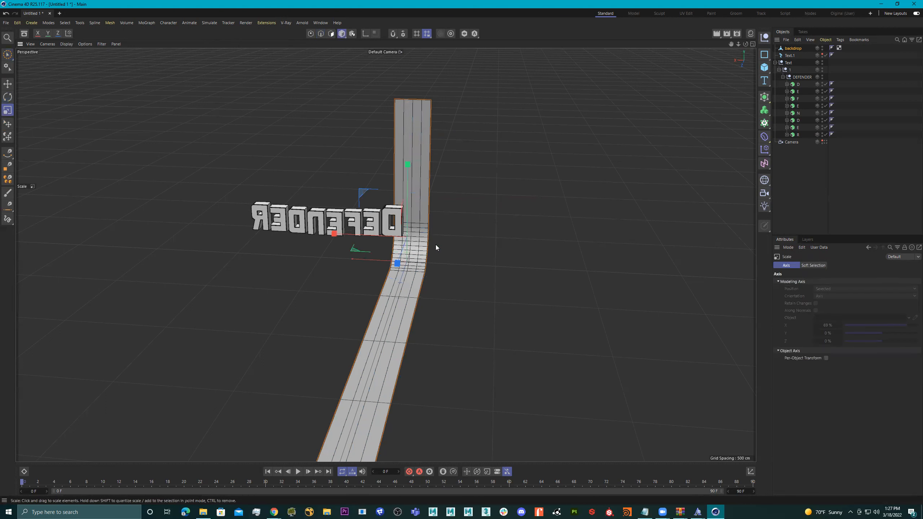
drag(315, 228, 254, 205)
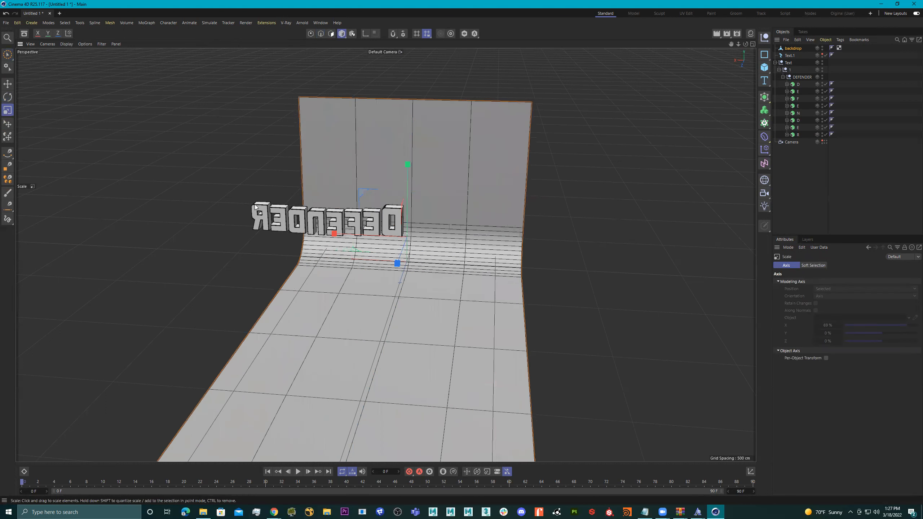
drag(362, 239, 263, 240)
scroll(262, 239, down, 3)
alt+middle_drag(263, 240, 328, 226)
drag(328, 228, 352, 232)
alt+drag(416, 224, 443, 259)
Step: Turn the backdrop around so its wall stands behind the title's front-facing letters, and shift it along X
key(r)
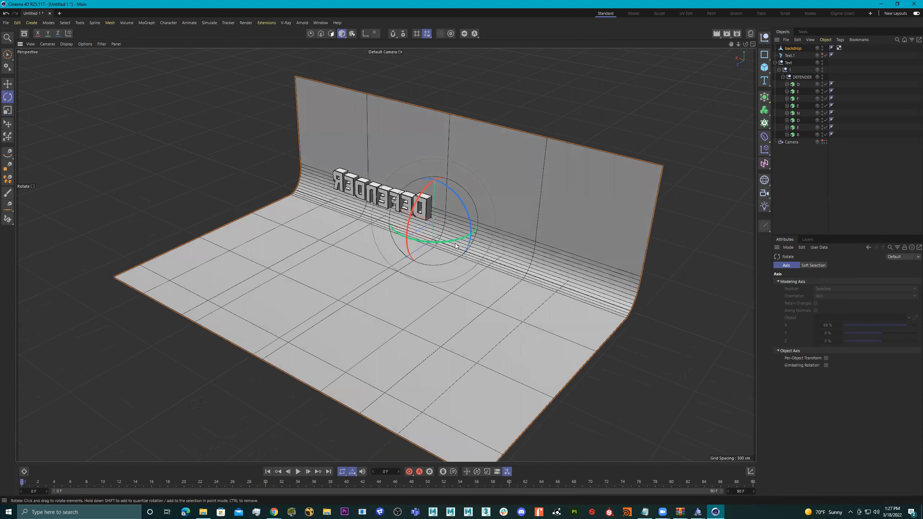
drag(453, 248, 285, 91)
alt+drag(500, 206, 447, 205)
key(e)
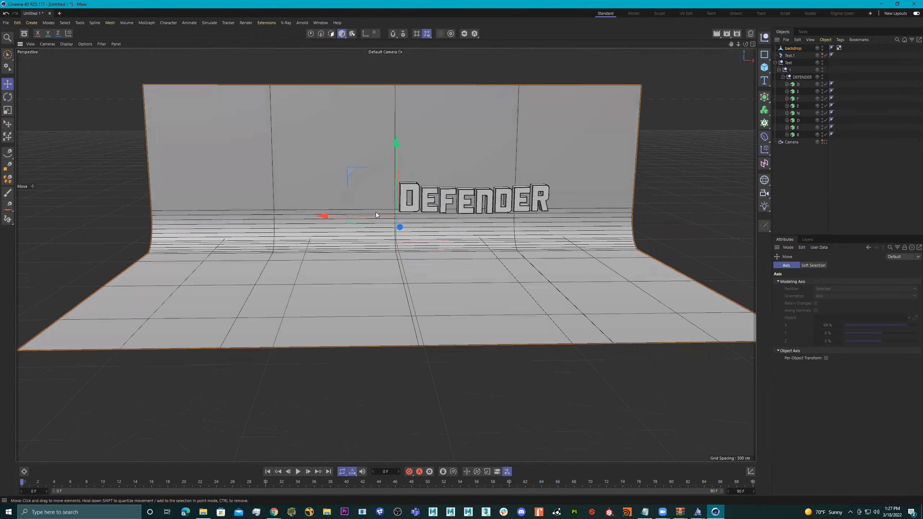
drag(332, 216, 414, 221)
Step: Frame the DEFENDER title in a close front view, add a camera from that view and look through it
alt+drag(415, 221, 434, 224)
alt+right_drag(434, 224, 579, 241)
alt+drag(550, 243, 577, 257)
alt+drag(537, 261, 423, 224)
alt+right_drag(424, 223, 516, 248)
alt+middle_drag(487, 220, 474, 269)
alt+drag(475, 269, 438, 253)
alt+right_drag(438, 253, 469, 251)
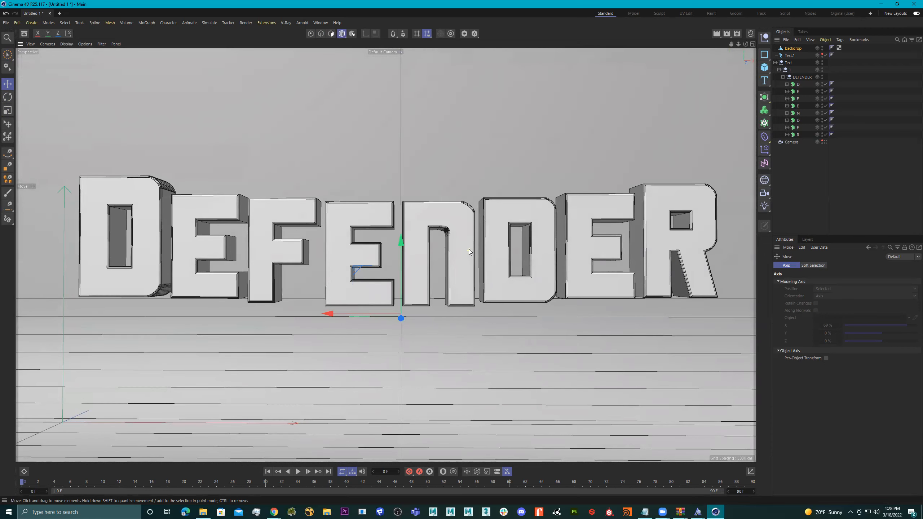
alt+right_drag(472, 248, 481, 251)
alt+middle_drag(481, 250, 476, 250)
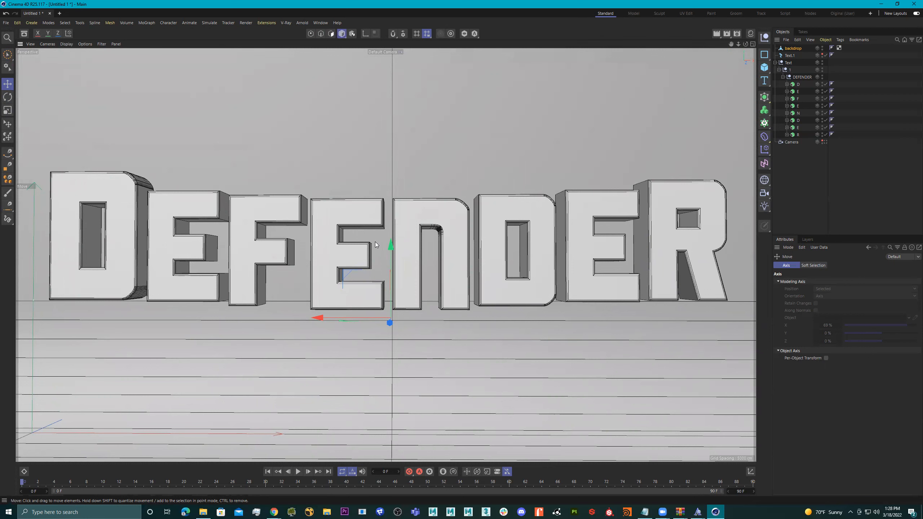
middle_drag(473, 235, 474, 235)
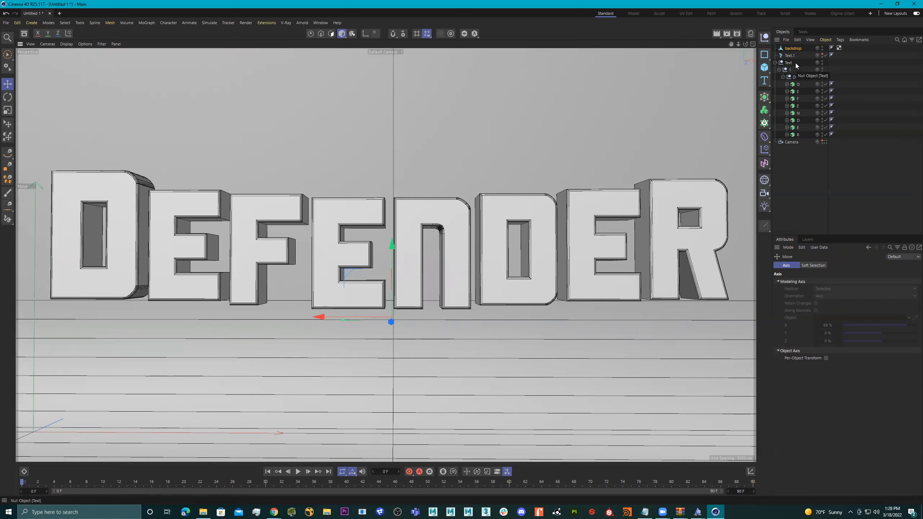
click(764, 196)
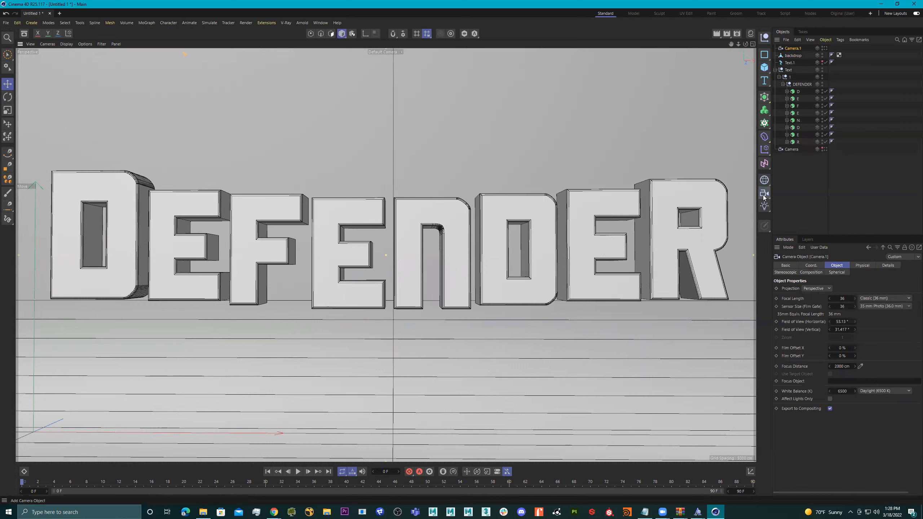
click(826, 48)
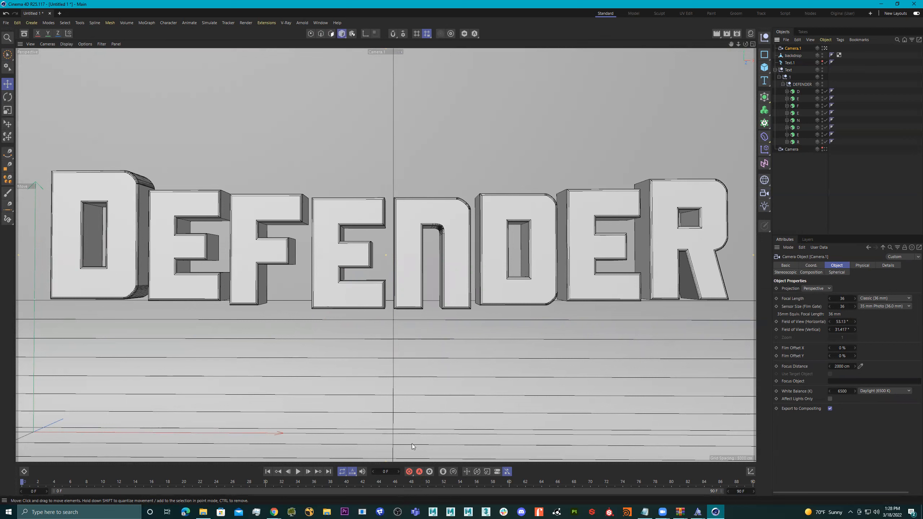
Step: Move the new camera slightly closer to the title and record its keyframe at frame 0
click(412, 473)
alt+right_drag(433, 260, 447, 262)
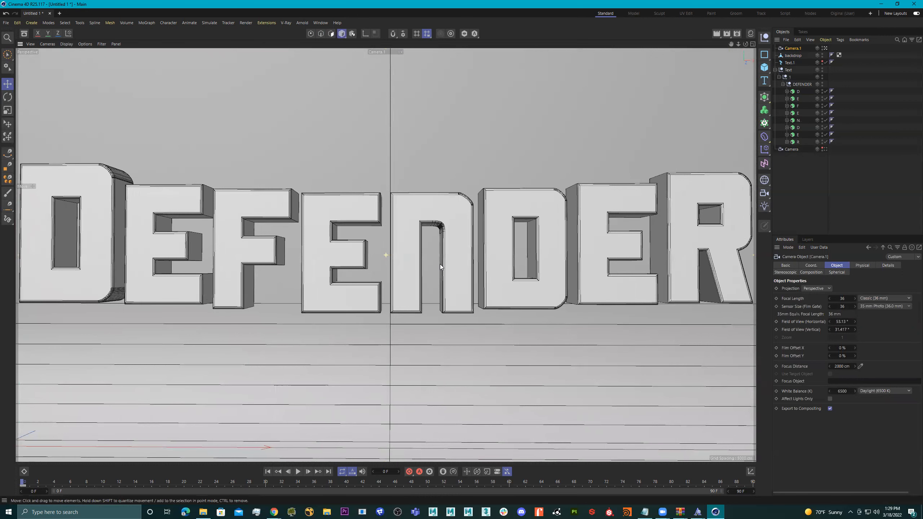
click(409, 471)
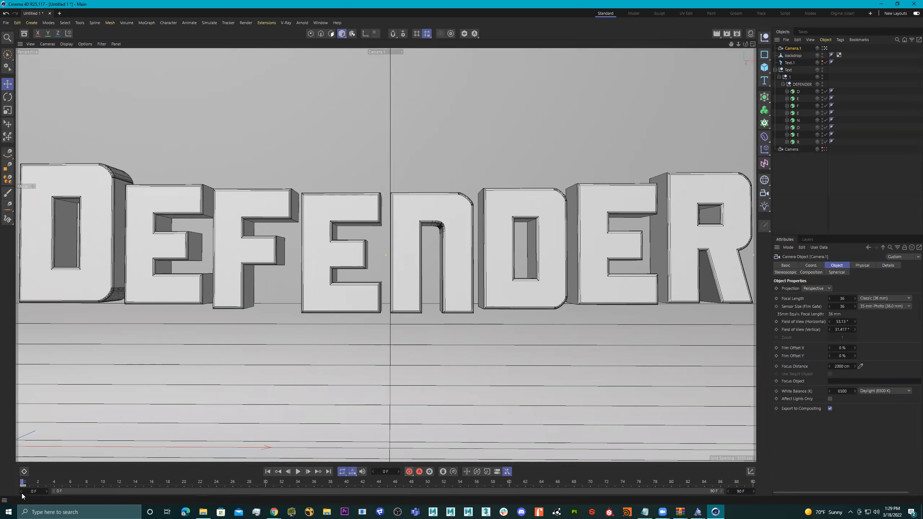
Step: At frame 90, pull the camera back to a Z position of -1011.459 cm and record a keyframe
drag(23, 482, 671, 482)
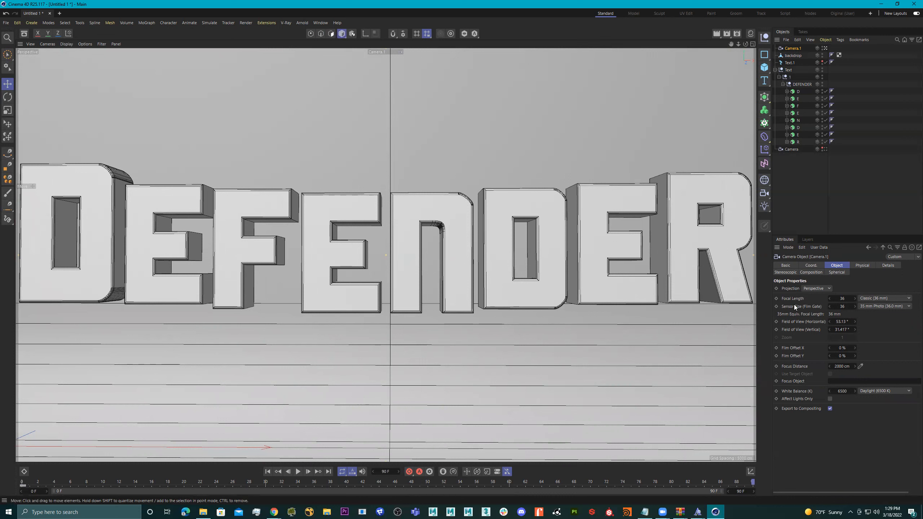
click(795, 266)
click(813, 265)
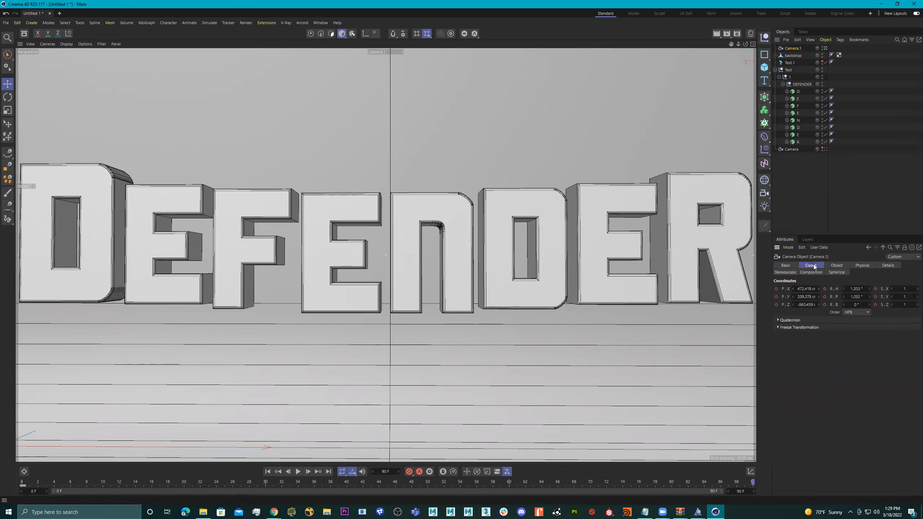
drag(804, 288, 756, 305)
key(ctrl+z)
key(ctrl+z)
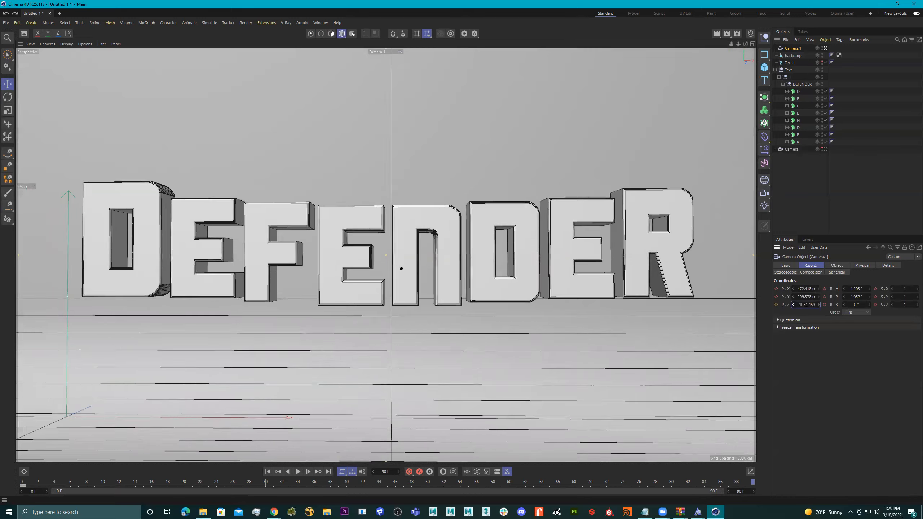
scroll(401, 268, up, 2)
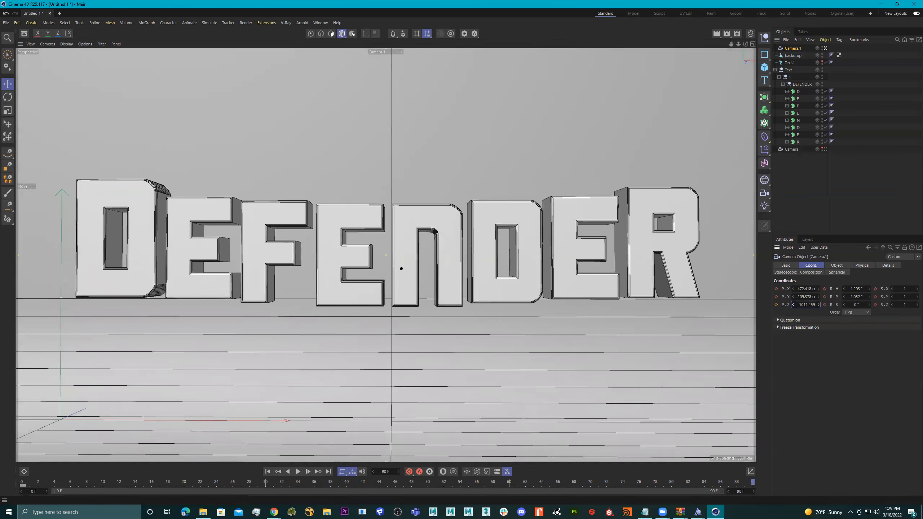
click(409, 471)
drag(21, 485, 755, 488)
drag(662, 488, 771, 497)
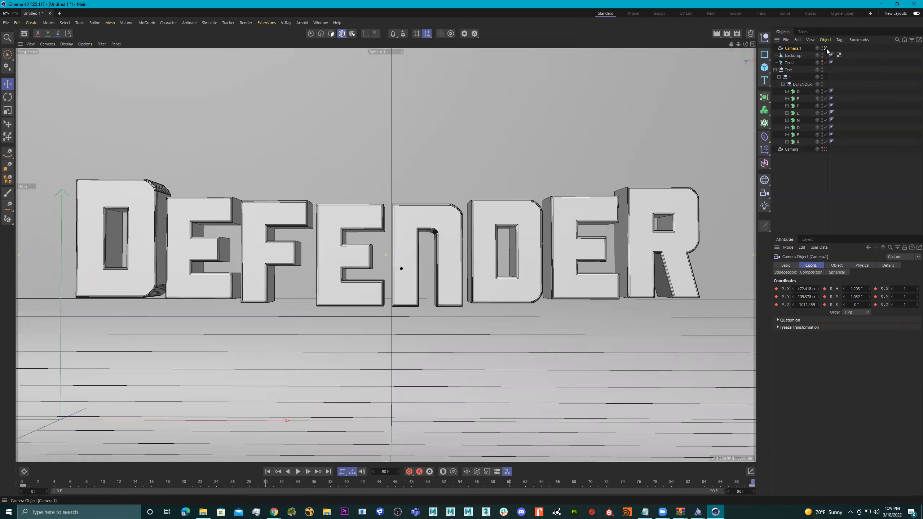
Step: Rename the new camera as rend_CAM and add a Protection tag to it
double_click(796, 48)
text(re)
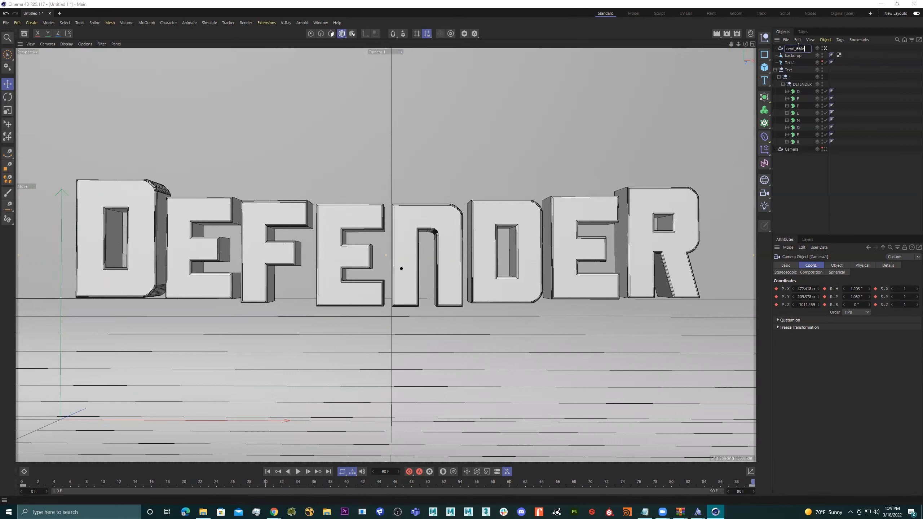
text(nd_CAM)
key(Return)
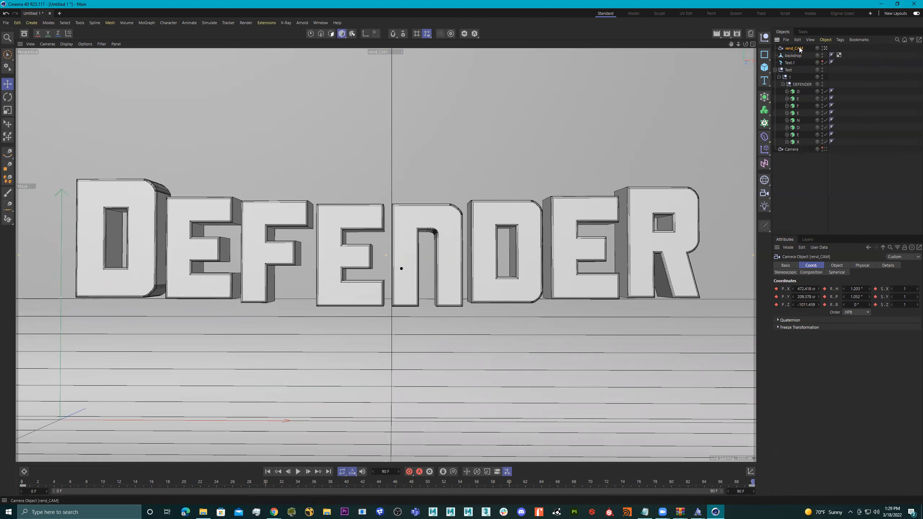
right_click(800, 50)
mouse_move(835, 133)
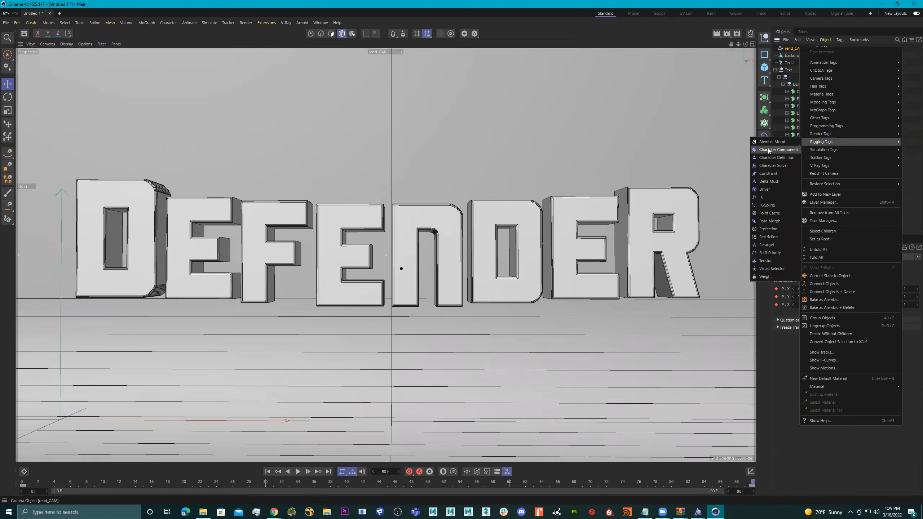
click(769, 229)
Step: Return to the default camera and select the title's first letter D
click(825, 48)
alt+right_drag(657, 151, 526, 172)
mouse_move(526, 173)
alt+mouse_down()
mouse_move(549, 205)
mouse_move(610, 175)
mouse_move(509, 181)
alt+mouse_up()
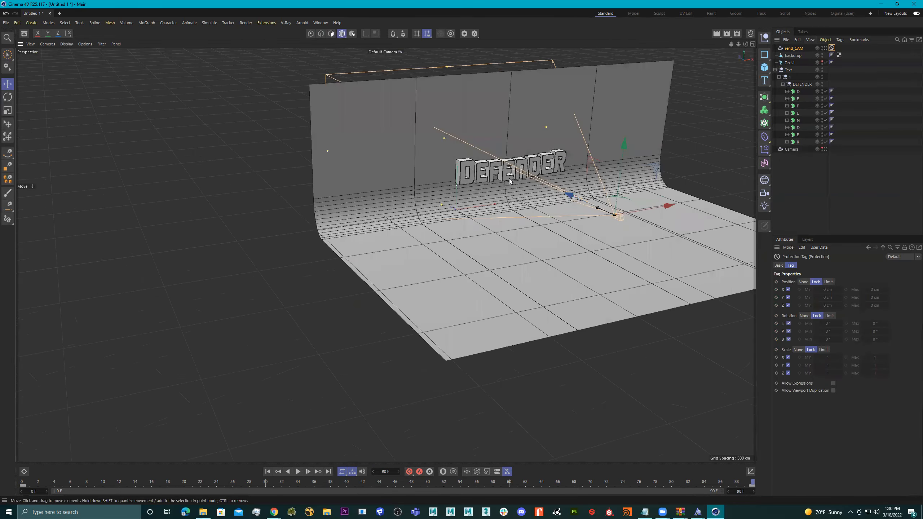
alt+right_drag(510, 181, 580, 185)
alt+drag(580, 185, 574, 217)
alt+right_drag(460, 160, 410, 160)
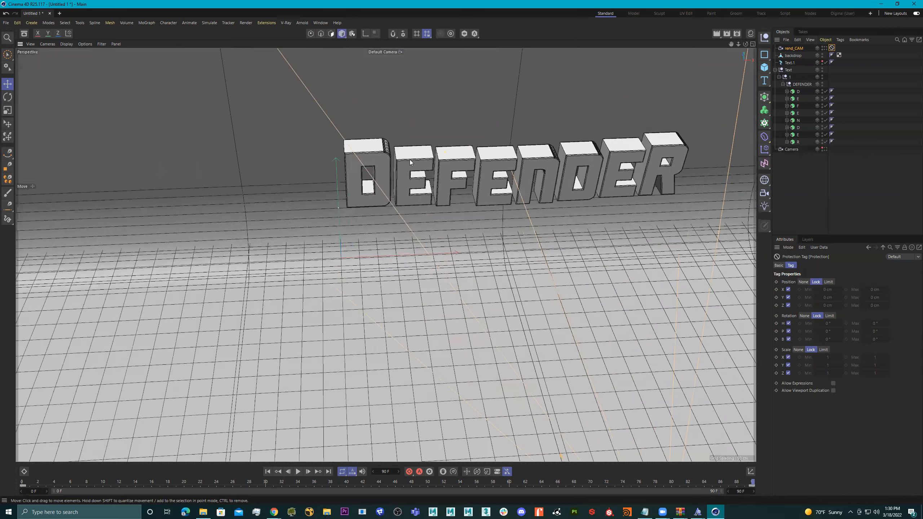
click(377, 155)
alt+drag(435, 142, 471, 146)
alt+right_drag(471, 146, 438, 165)
alt+drag(438, 165, 417, 158)
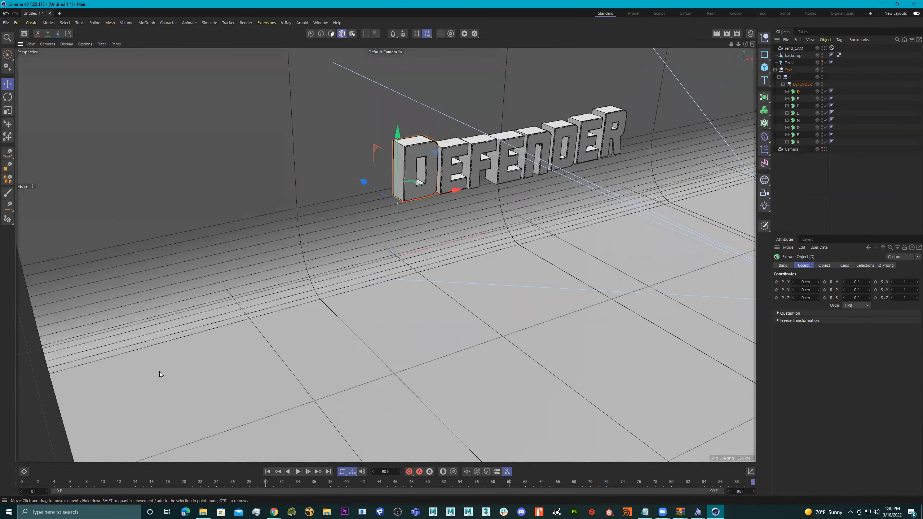
Step: Record a keyframe for the first letter D's resting position at frame 10
drag(39, 483, 106, 486)
alt+middle_drag(504, 220, 463, 248)
alt+drag(467, 249, 481, 240)
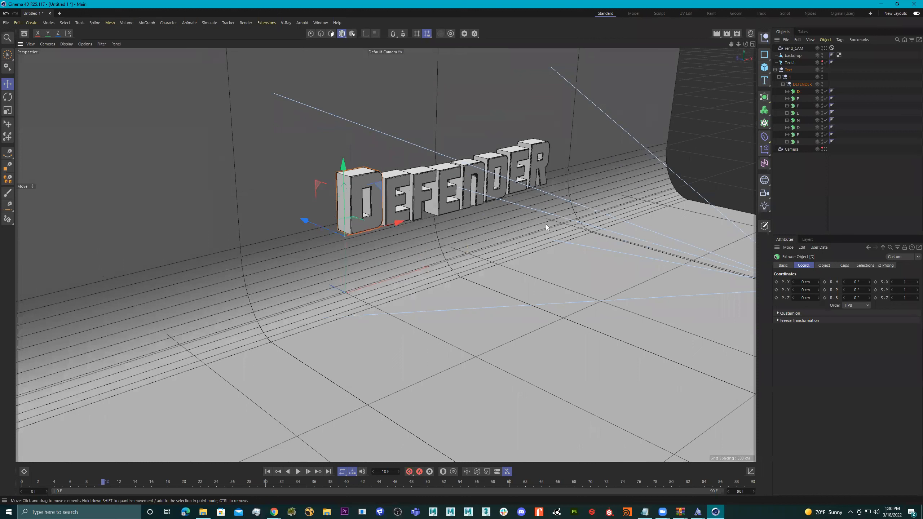
click(409, 472)
Step: At frame 0, bring the first letter D forward along negative Z until it leaves the rend_CAM view
drag(102, 483, 21, 484)
scroll(393, 297, down, 5)
alt+drag(379, 321, 338, 353)
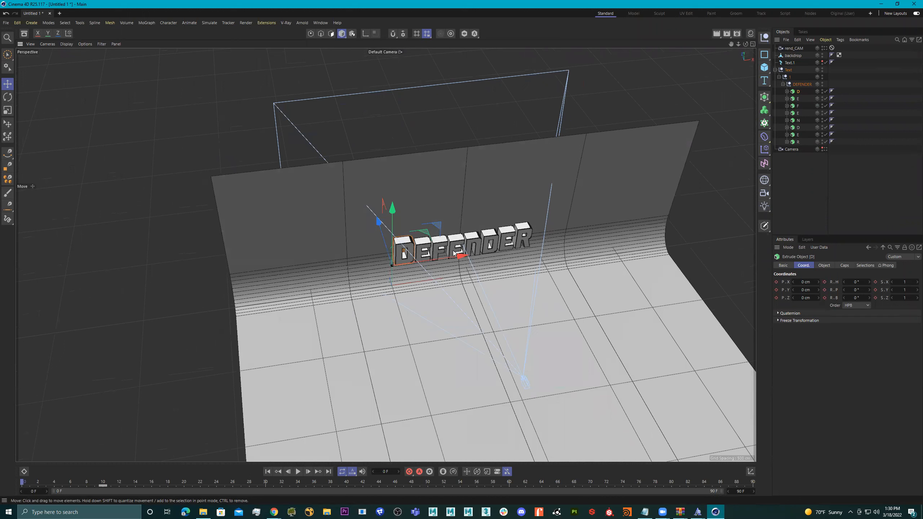
drag(804, 298, 782, 298)
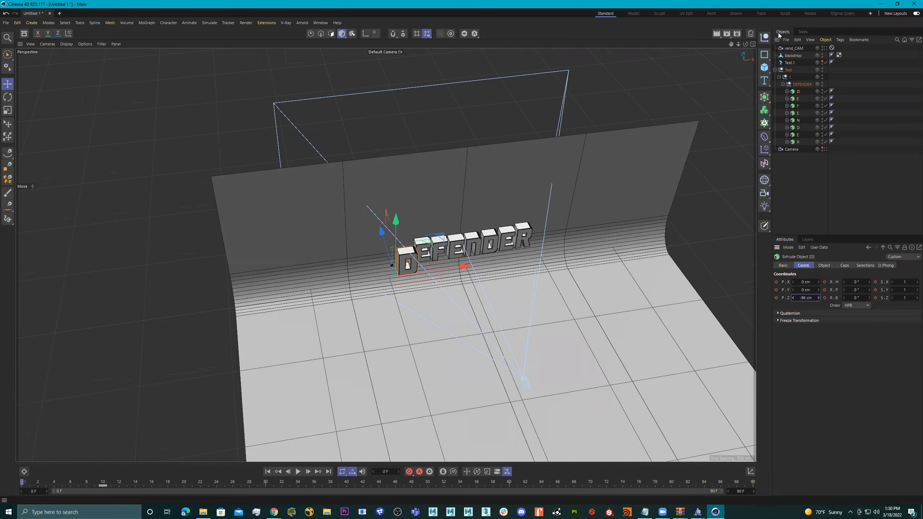
click(825, 47)
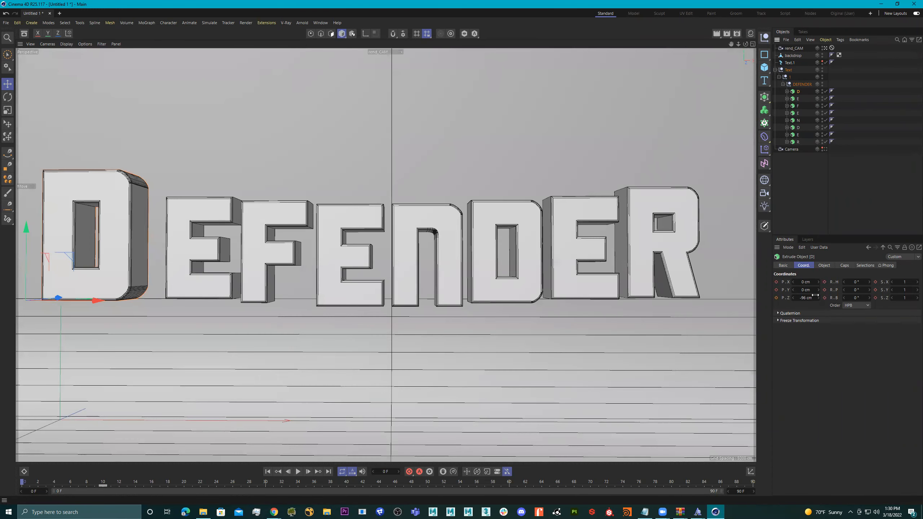
drag(805, 298, 777, 298)
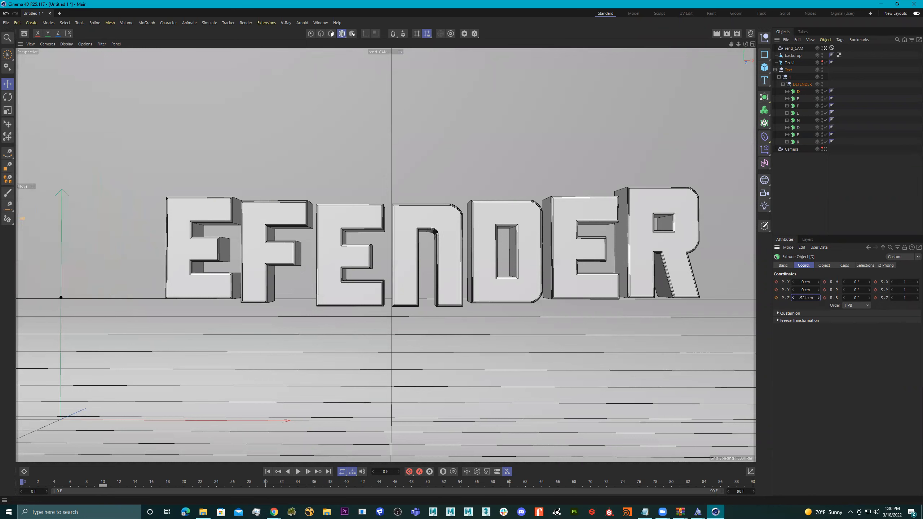
Step: Record the first letter D's forward, out-of-view position as a keyframe at frame 0
right_click(778, 299)
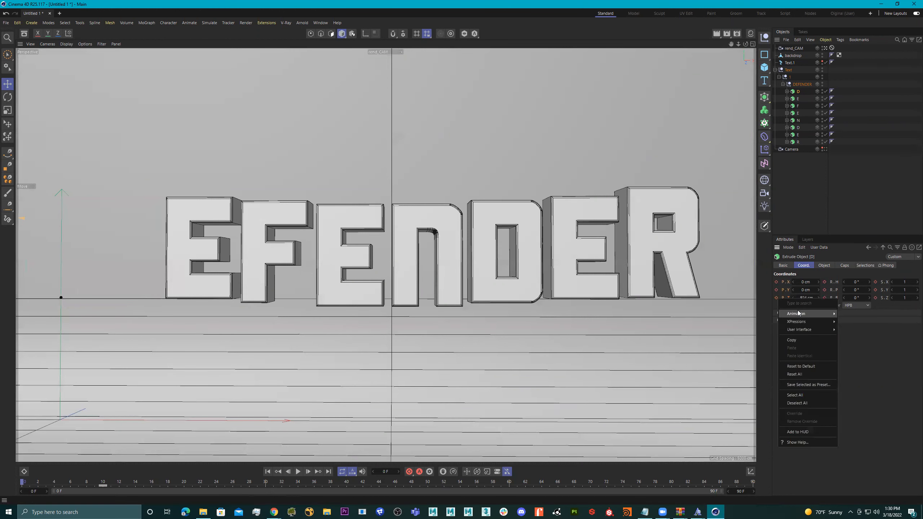
mouse_move(799, 313)
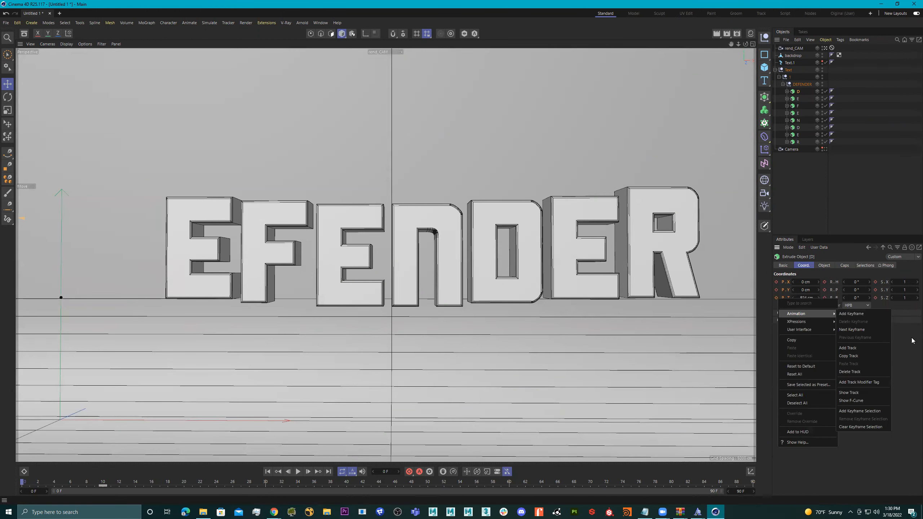
click(849, 314)
click(410, 473)
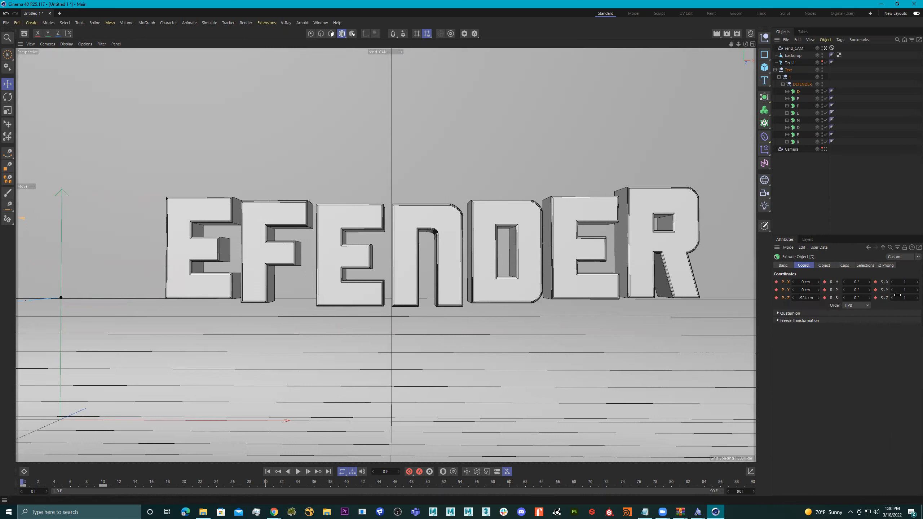
mouse_move(22, 482)
mouse_down()
mouse_move(110, 488)
mouse_move(15, 487)
mouse_up()
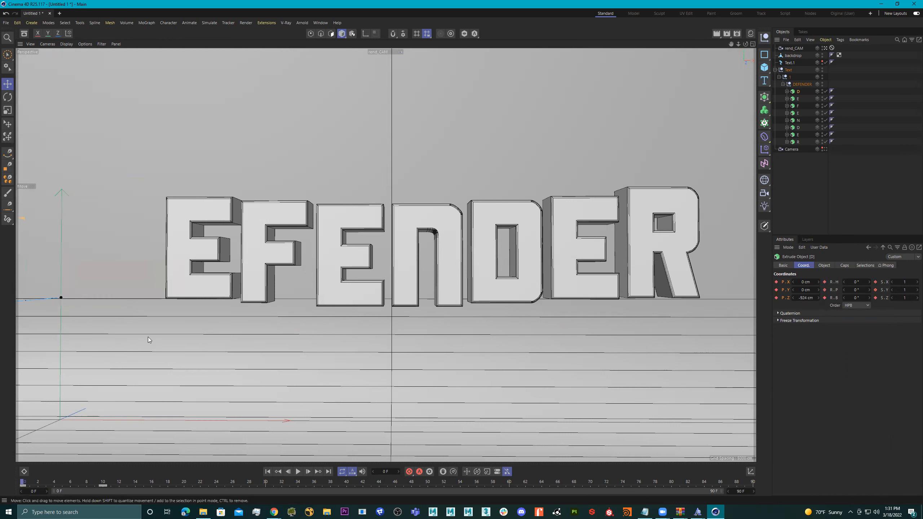
Step: Select the title's second letter, E, and record its resting position as a keyframe at frame 20
click(195, 292)
drag(101, 482, 184, 485)
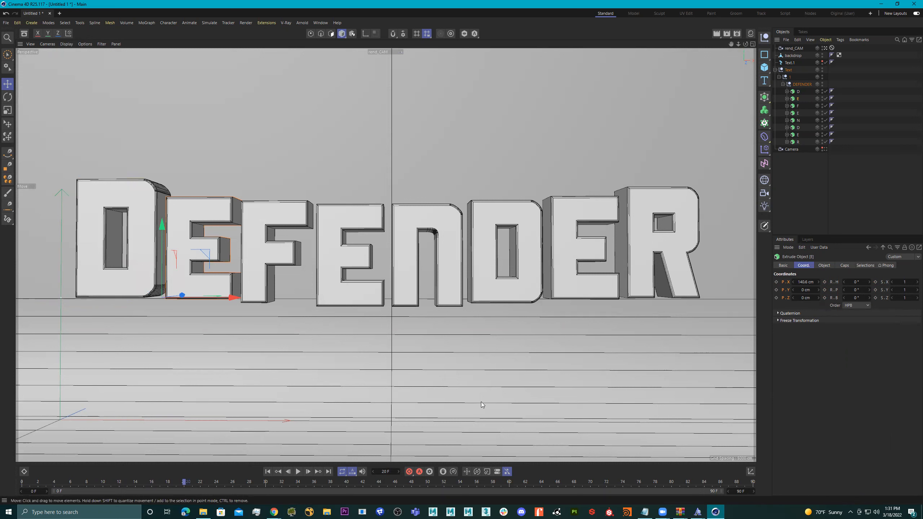
click(410, 472)
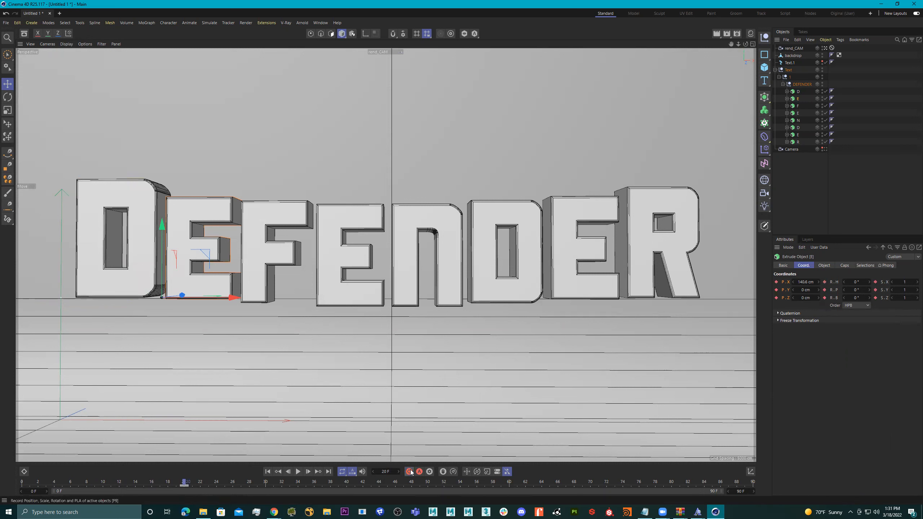
Step: Try to bring the second letter, E, forward to a Z position of -719 cm at frame 10
click(103, 484)
drag(802, 298, 774, 298)
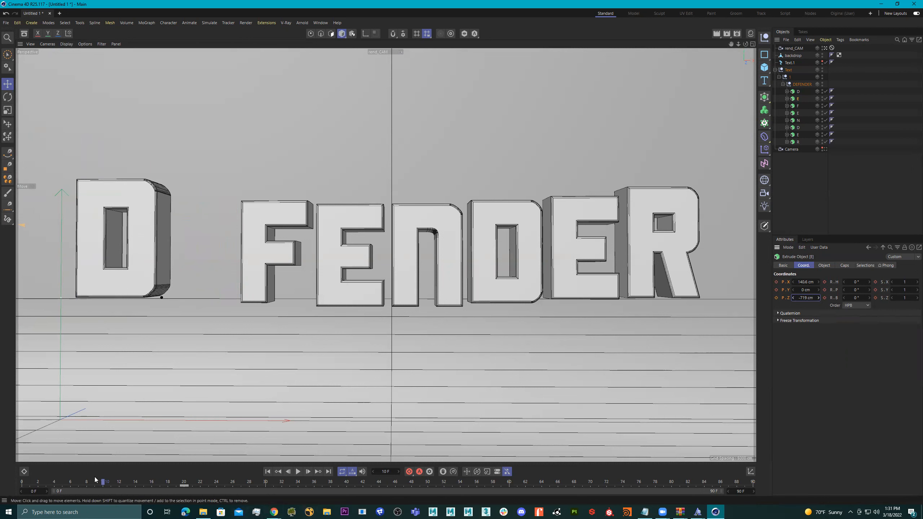
drag(75, 483, 22, 483)
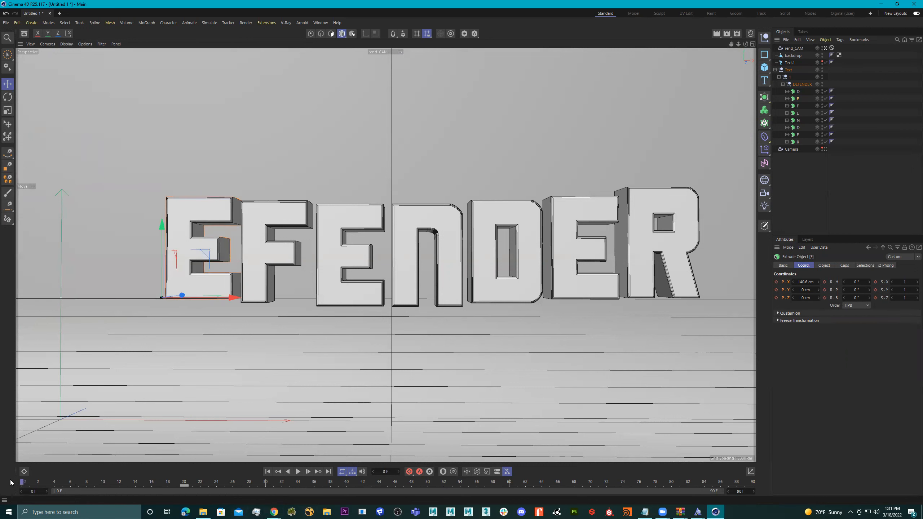
Step: At frame 0, set the first letter D's Z position to -950 cm and record it as a keyframe
mouse_move(22, 483)
mouse_down()
mouse_move(106, 484)
mouse_move(21, 483)
mouse_up()
click(799, 91)
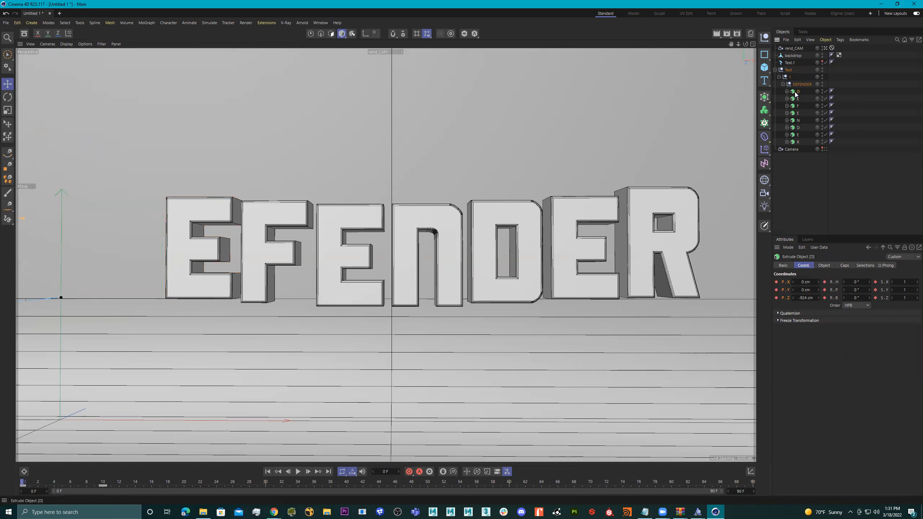
click(805, 298)
key(BackSpace)
text(-950)
key(Return)
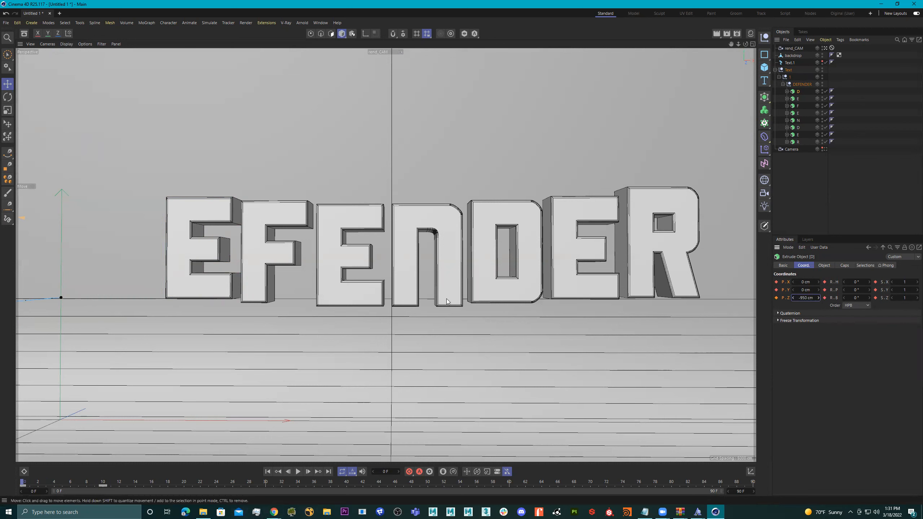
click(408, 472)
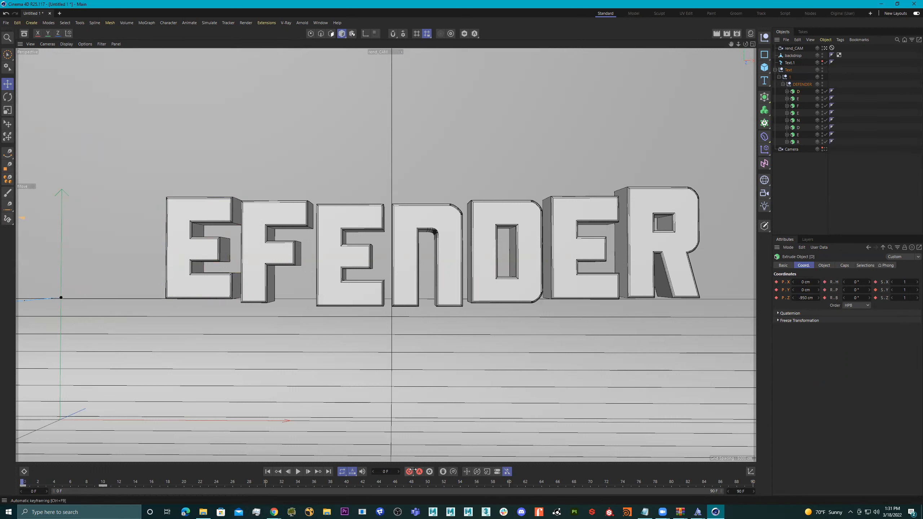
Step: Move to frame 10 and select the title's second letter, E
drag(39, 482, 103, 487)
click(193, 281)
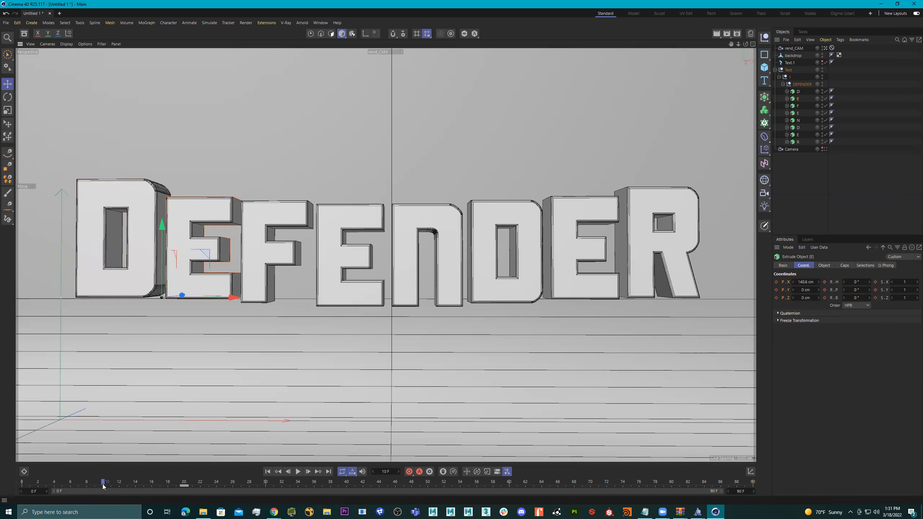
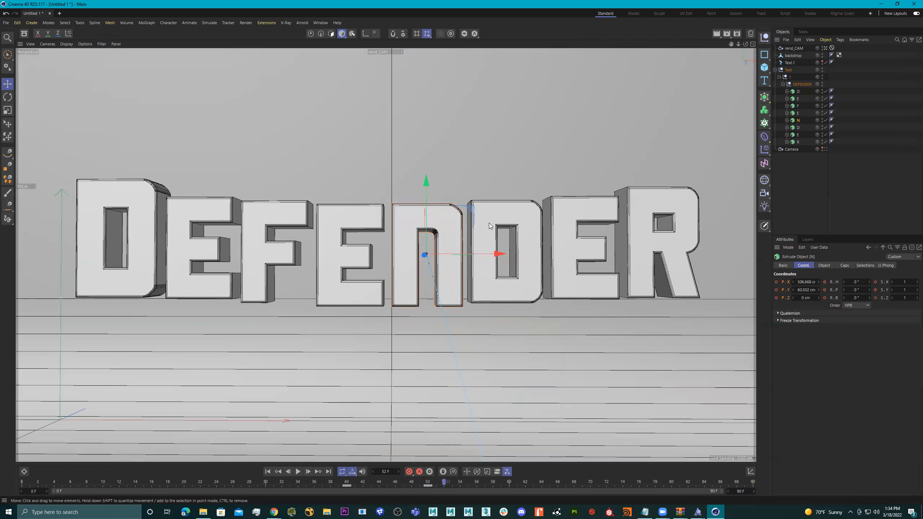
Step: Rotate the letter N slightly at frames 52 and 54, recording a keyframe for each tilt
key(r)
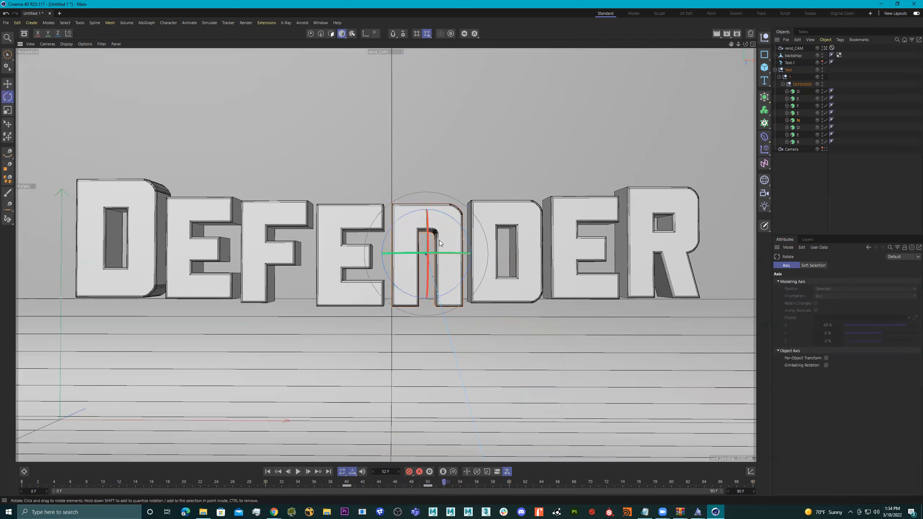
drag(439, 241, 439, 242)
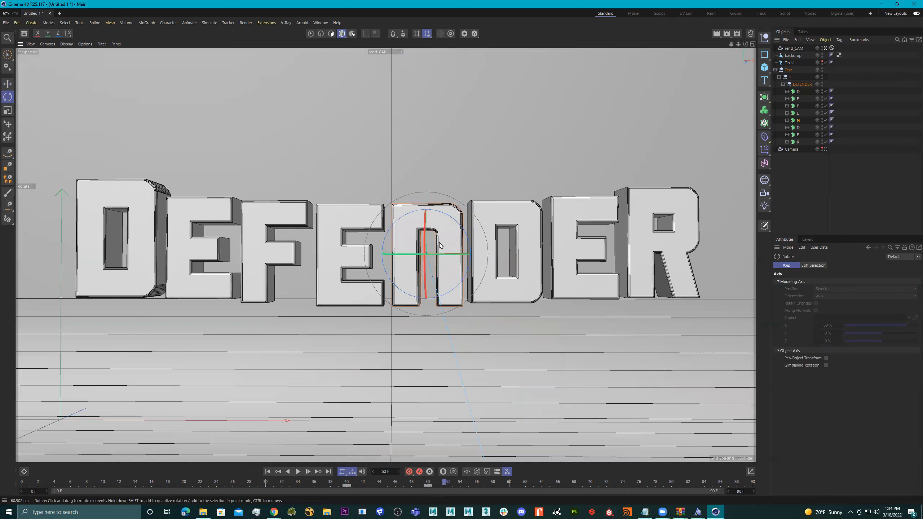
key(ctrl+z)
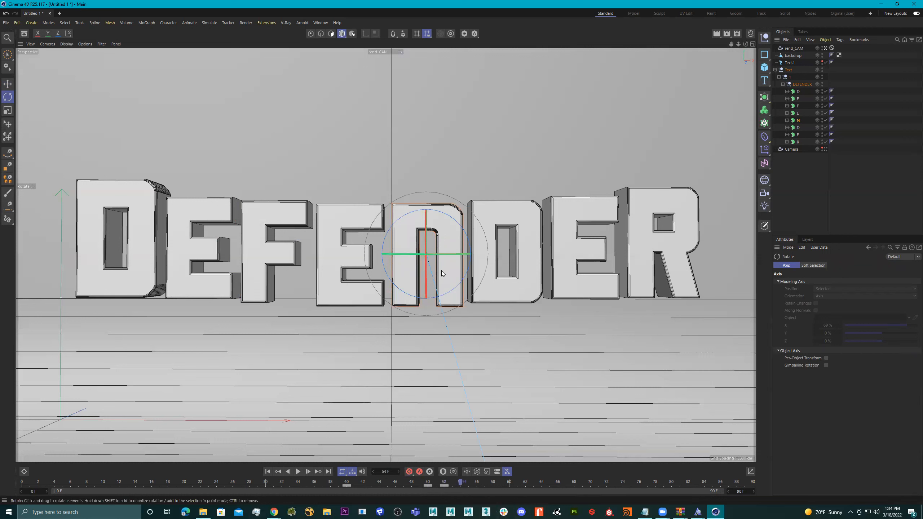
drag(443, 267, 445, 265)
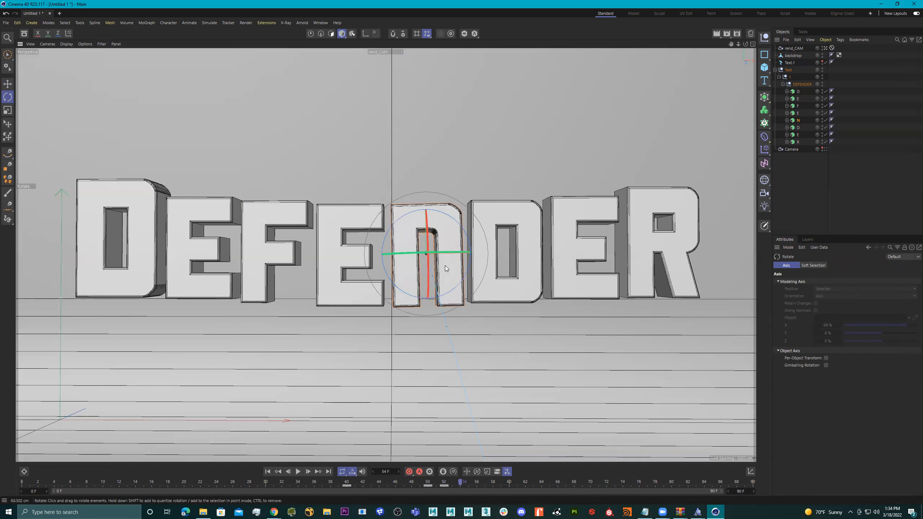
click(409, 472)
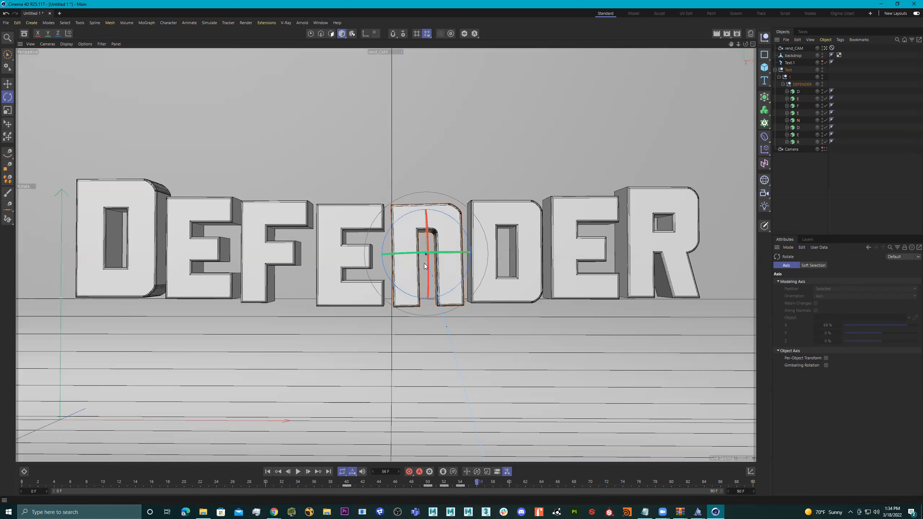
Step: Continue the letter N's wobble with small alternating rotations keyframed at frames 56, 58 and 60
drag(442, 268, 438, 272)
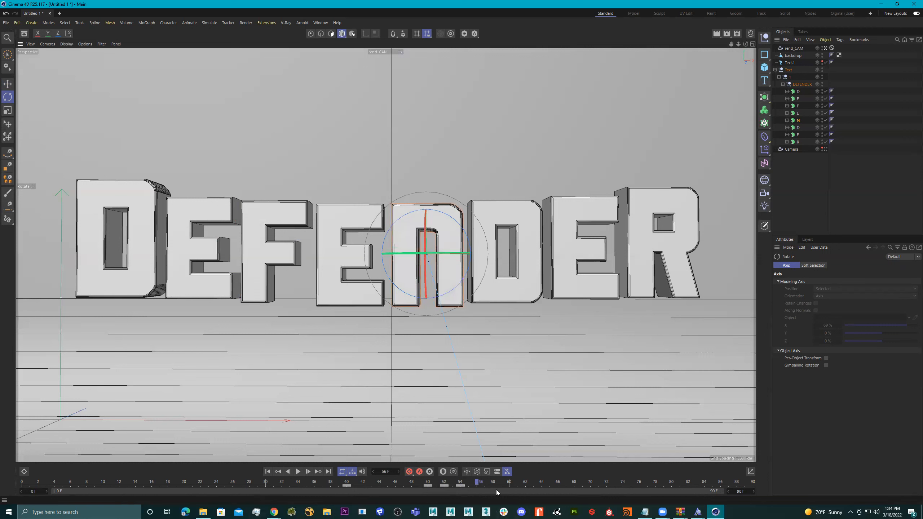
click(409, 471)
drag(444, 264, 446, 263)
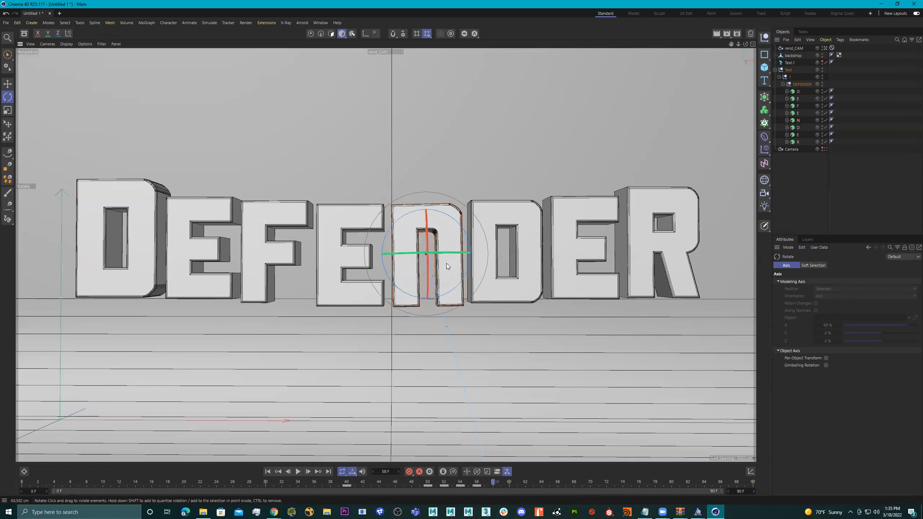
key(F9)
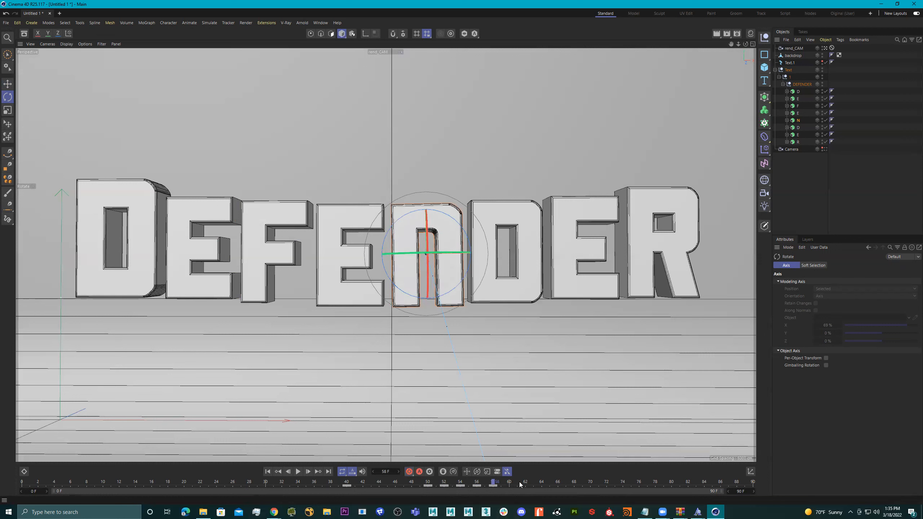
drag(444, 271, 441, 272)
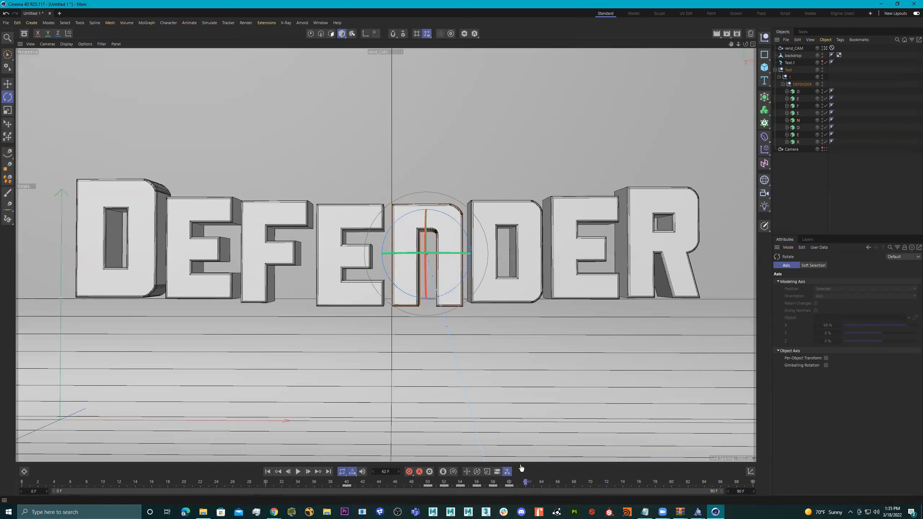
Step: Extend the letter N's wobble with small back-and-forth rotations keyframed at frames 62, 64 and 66
drag(443, 274, 444, 270)
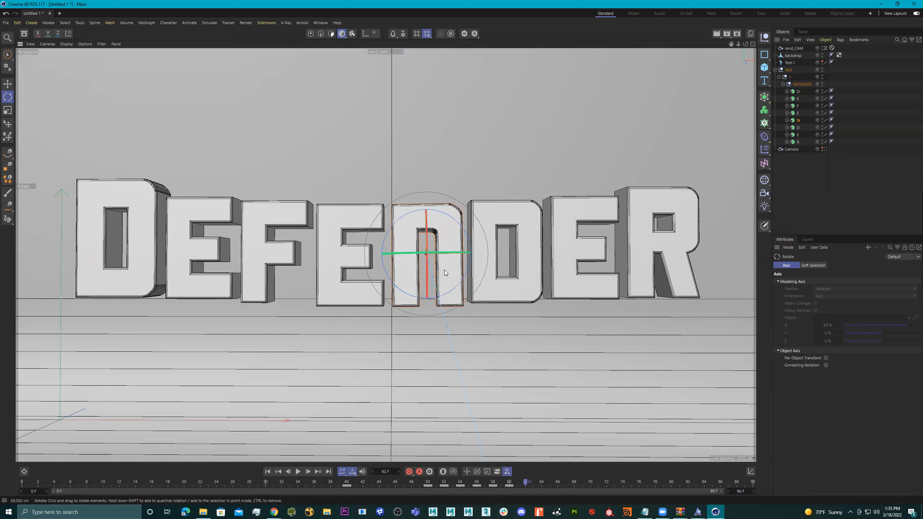
click(410, 472)
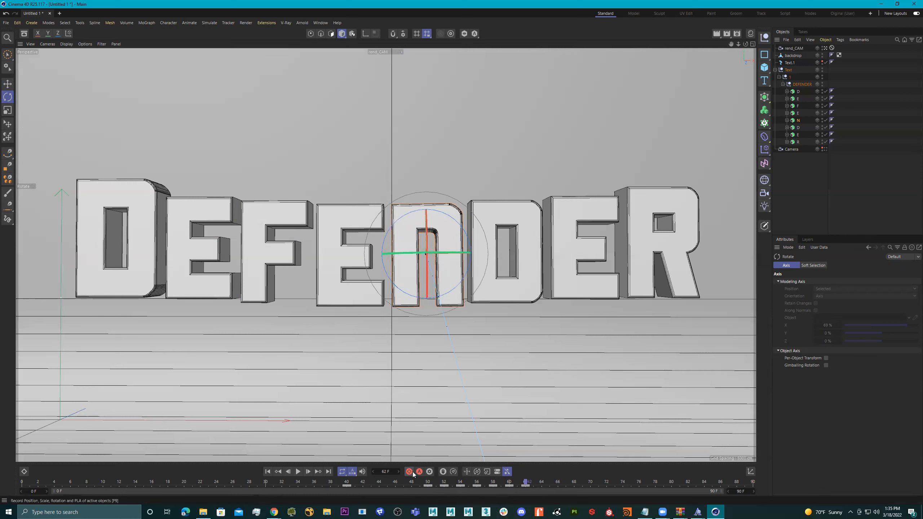
click(541, 481)
drag(442, 271, 435, 268)
key(F9)
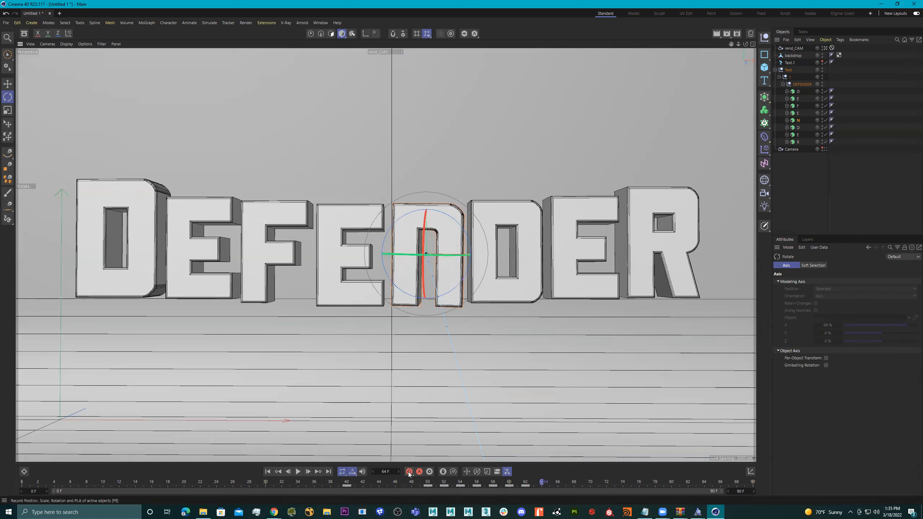
drag(433, 269, 442, 265)
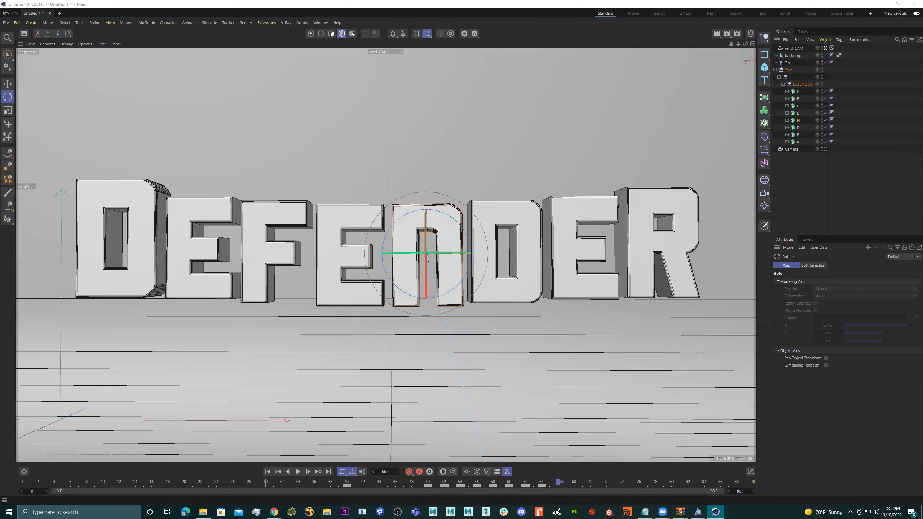
click(411, 473)
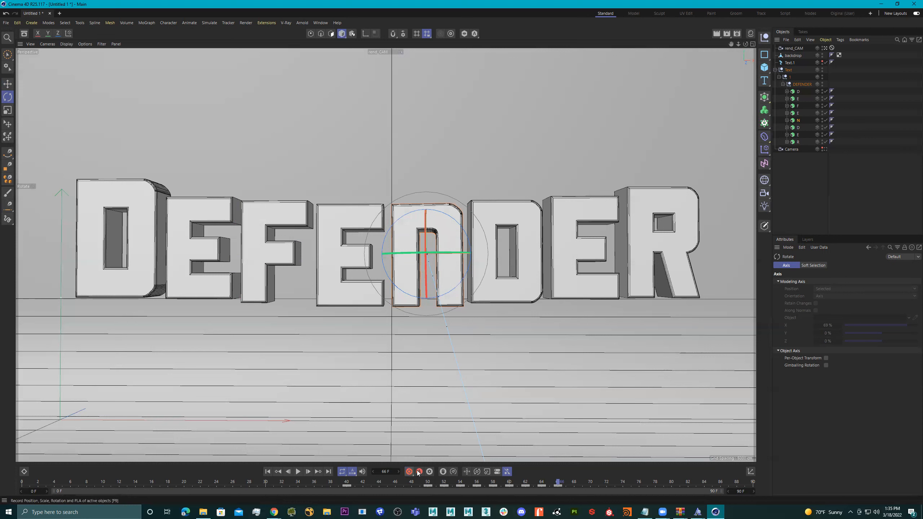
Step: Play the animation from about frame 31 to check the letter N's arrival and wobble
drag(421, 485, 276, 486)
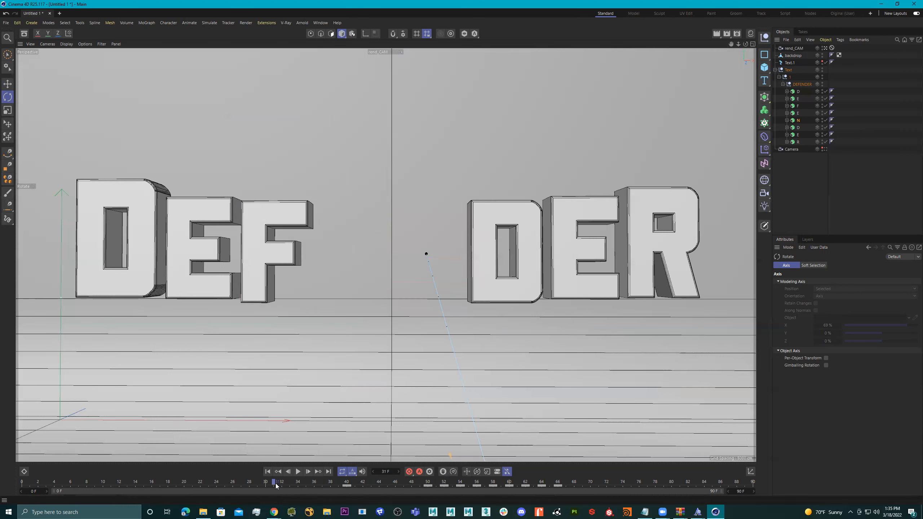
click(299, 473)
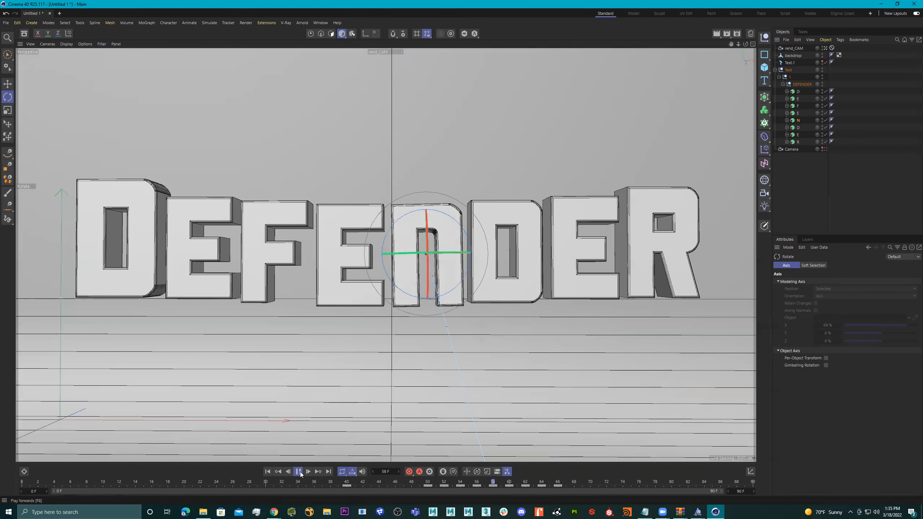
click(298, 472)
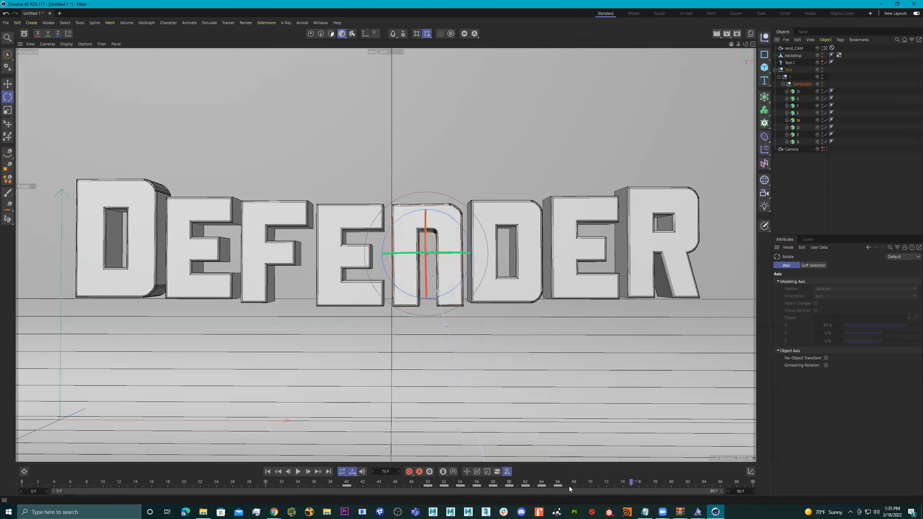
Step: Select the letter N's wobble keyframes from frame 52 to 66 and stretch them to span about frames 53 to 87
drag(431, 484, 387, 482)
drag(574, 485, 451, 483)
click(594, 487)
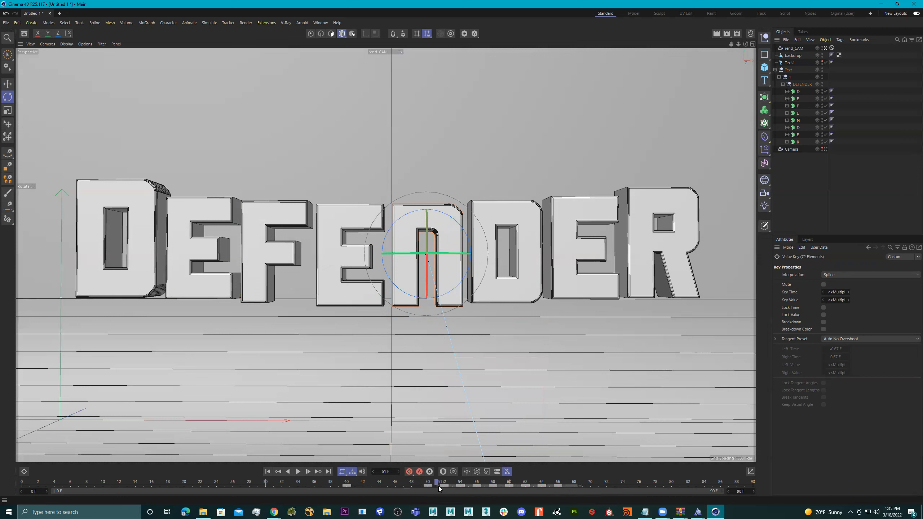
drag(580, 485, 782, 491)
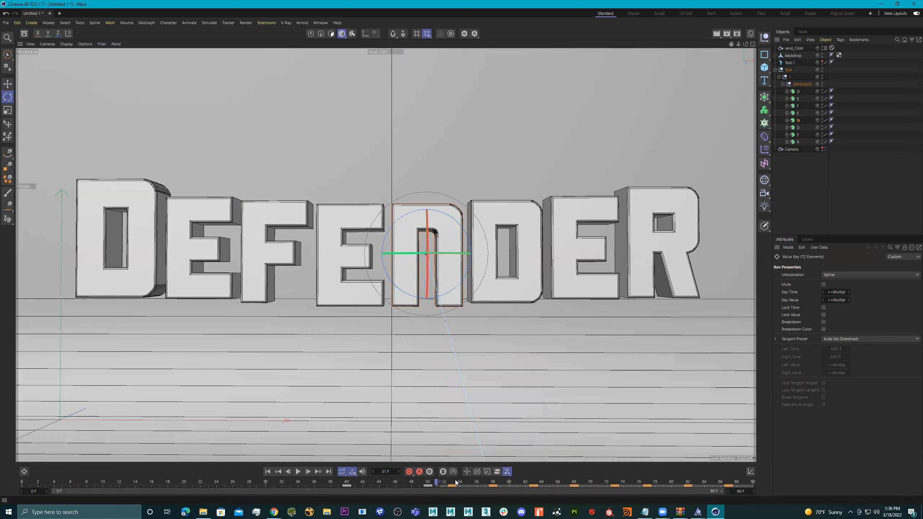
Step: Play back the animation to examine the timing of the letter N's stretched wobble
drag(388, 473, 337, 473)
click(298, 471)
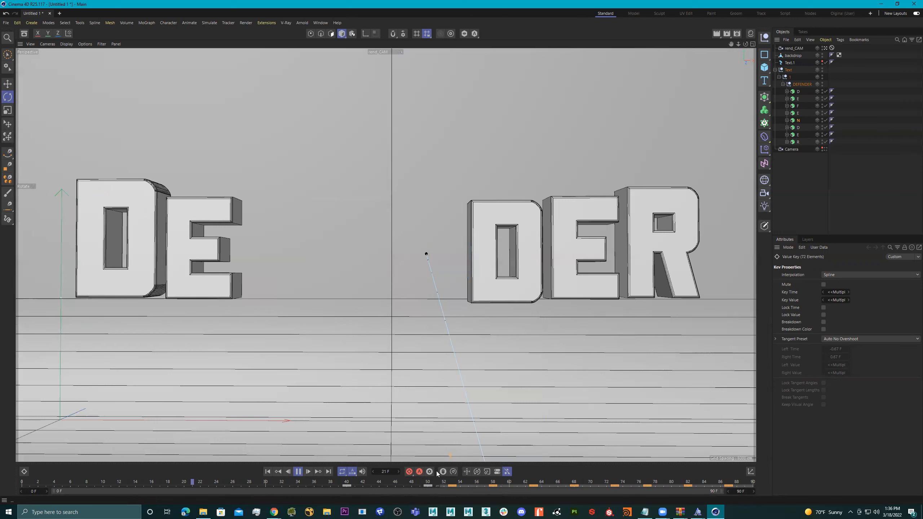
key(F8)
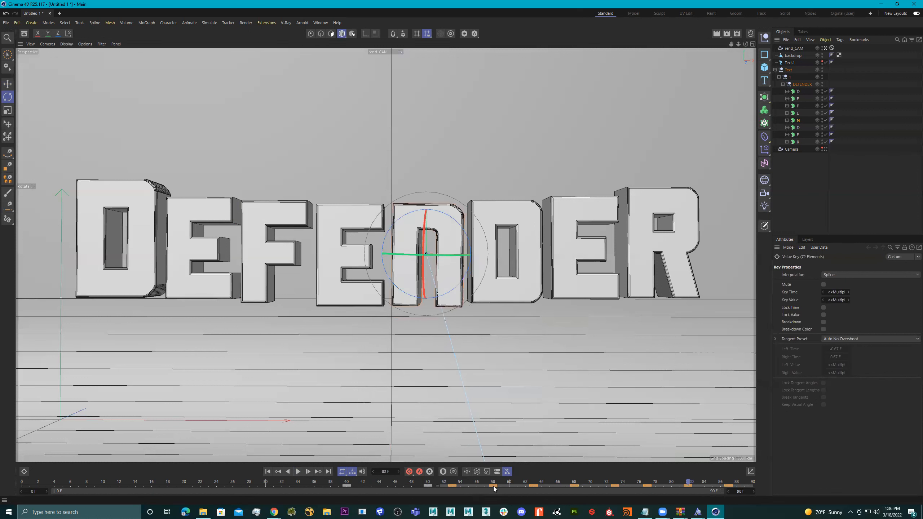
click(558, 482)
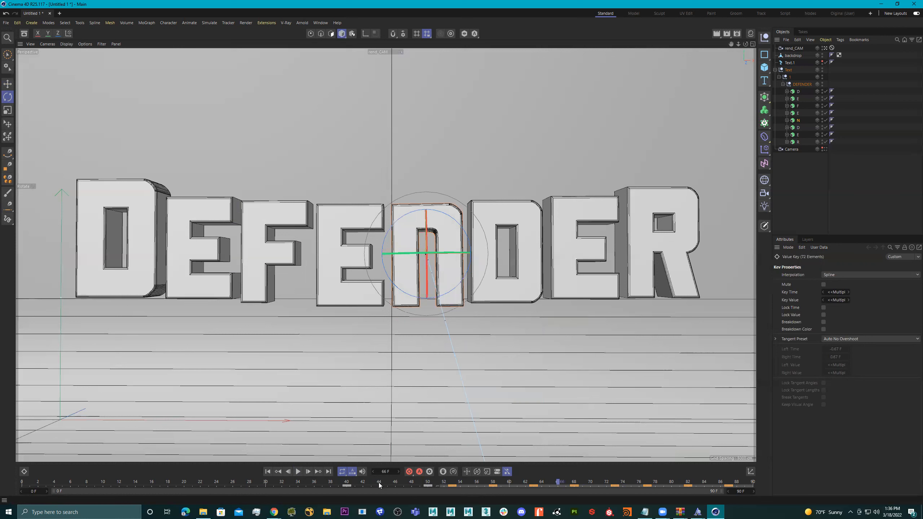
Step: Delete the letter N's wobble keyframes at frames 53, 63 and 77
click(455, 486)
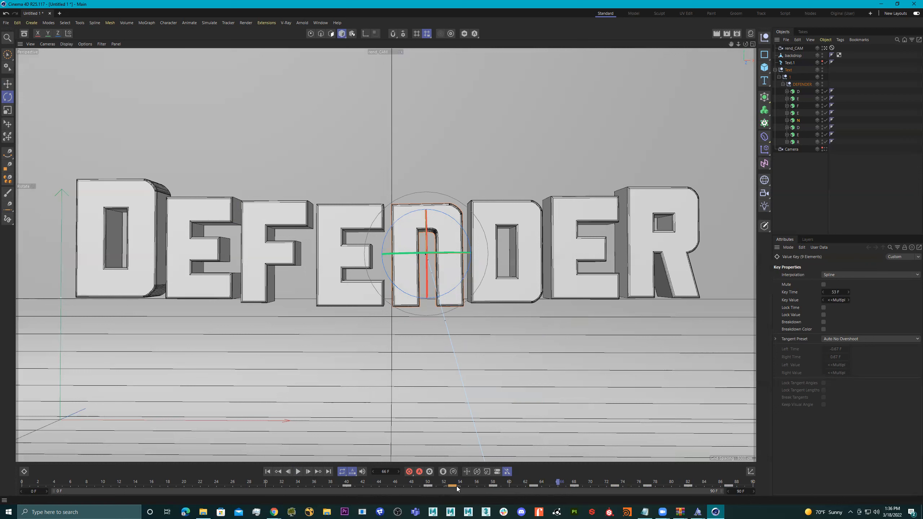
key(Delete)
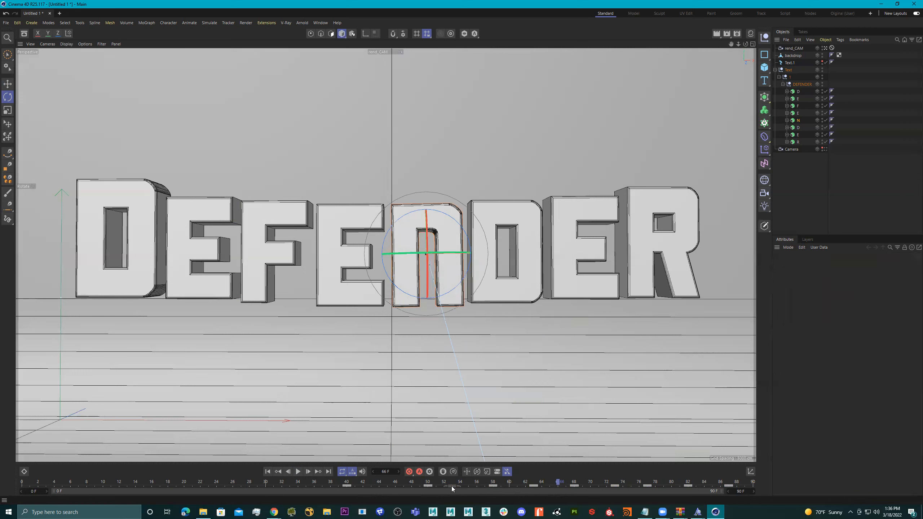
click(535, 486)
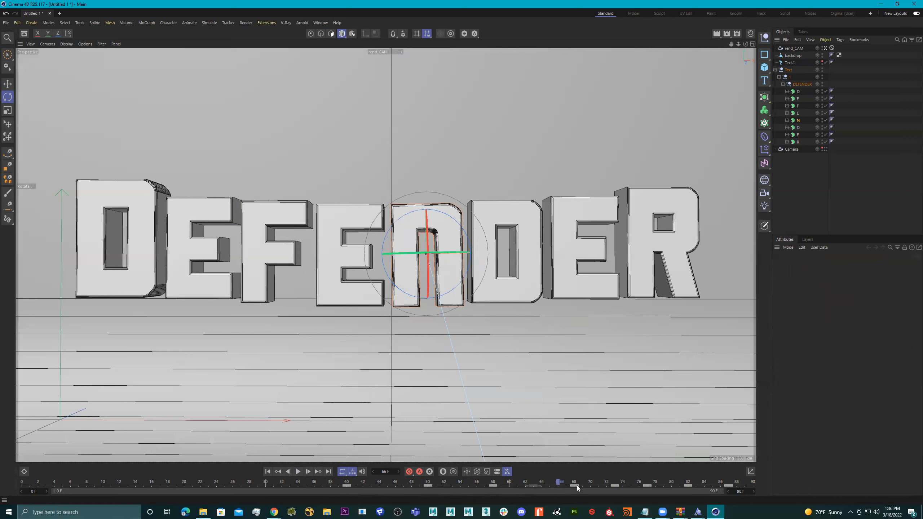
key(Delete)
Step: Replay the animation to check the letter N's wobble with fewer keyframes
click(273, 482)
click(298, 472)
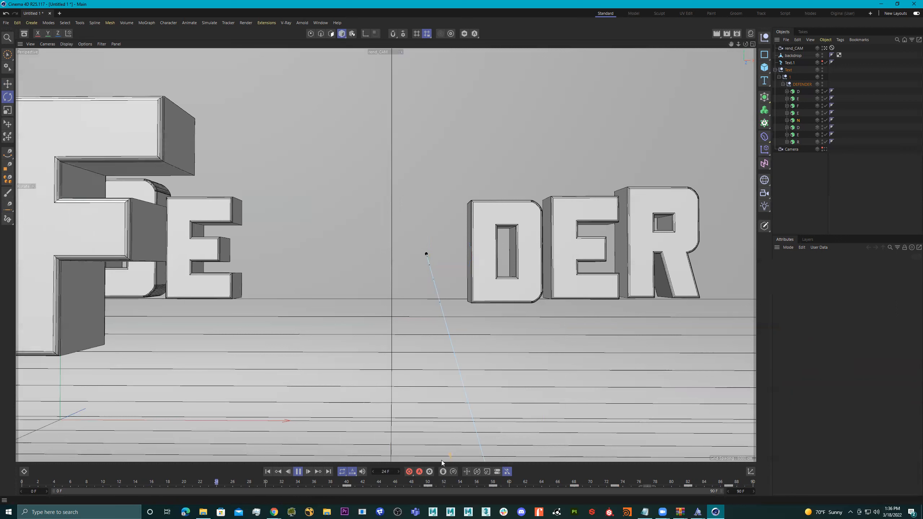
click(299, 472)
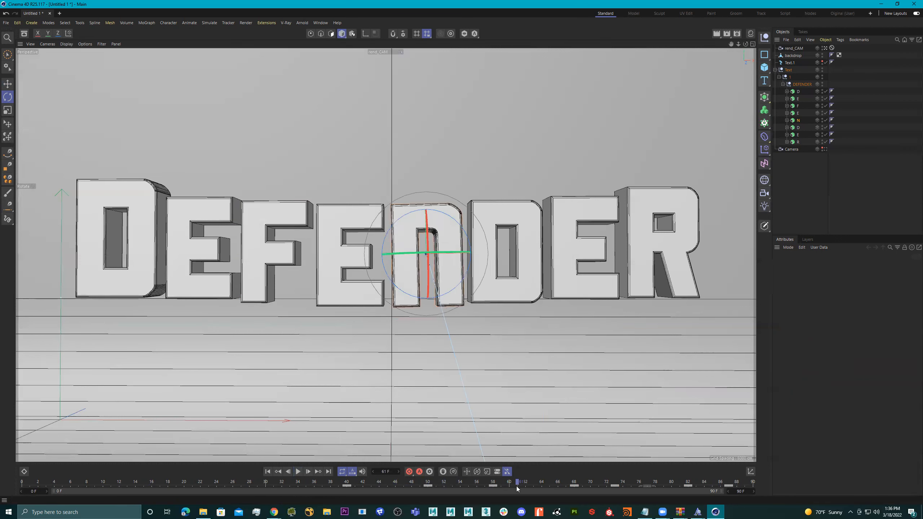
Step: Delete the letter N's wobble keyframes at frames 68 and 73
drag(493, 484, 744, 488)
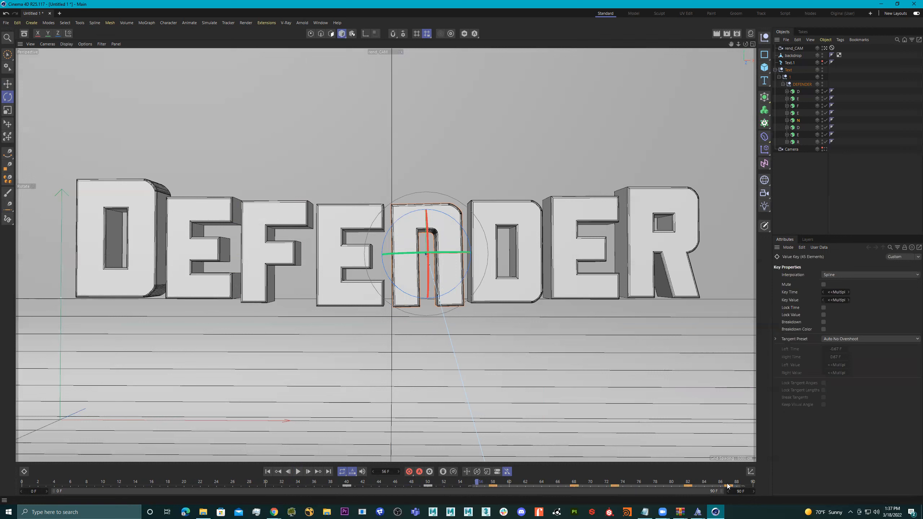
click(596, 482)
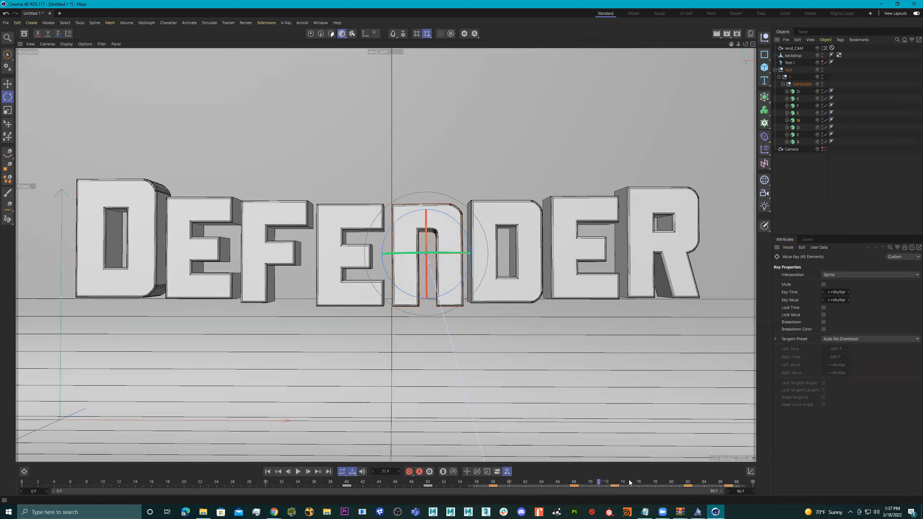
click(398, 486)
drag(553, 487, 627, 486)
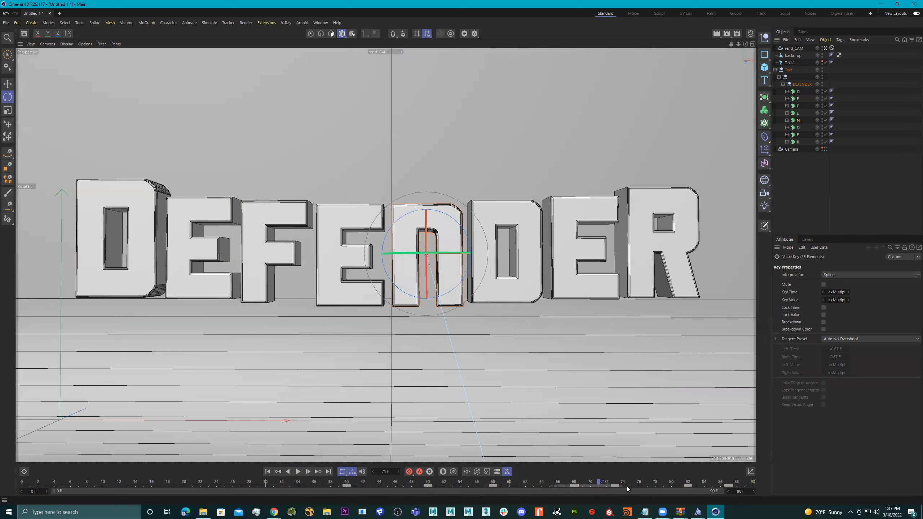
key(Delete)
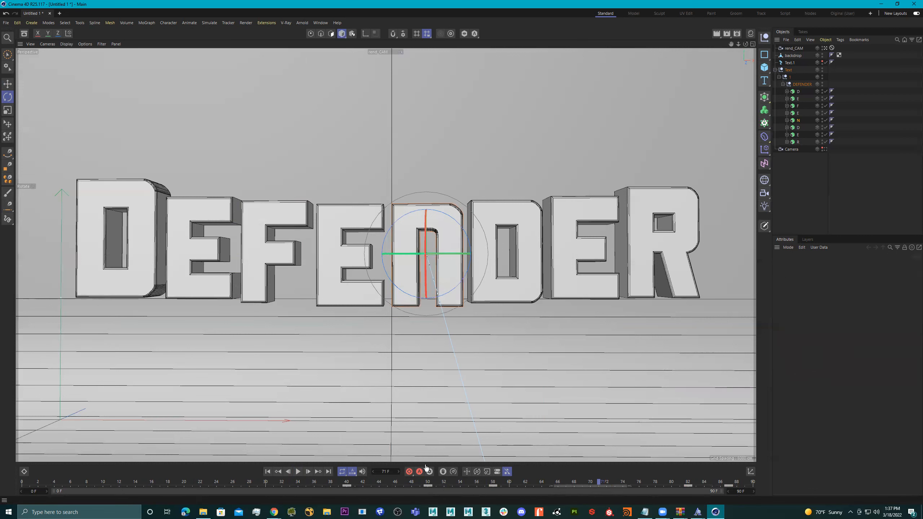
Step: Move the letter N's frame 82 keyframe to frame 71, and delete it after reviewing the motion
click(298, 471)
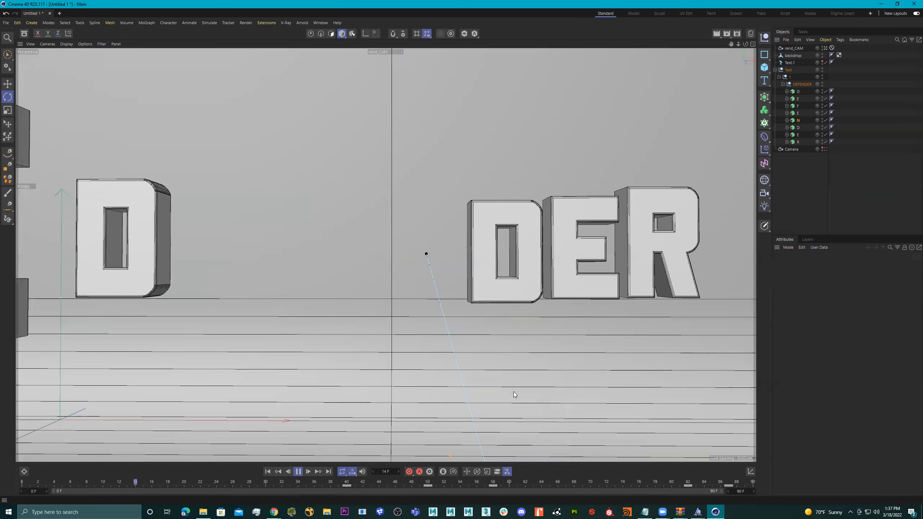
click(299, 472)
mouse_move(691, 486)
mouse_down()
mouse_move(587, 486)
mouse_move(599, 485)
mouse_up()
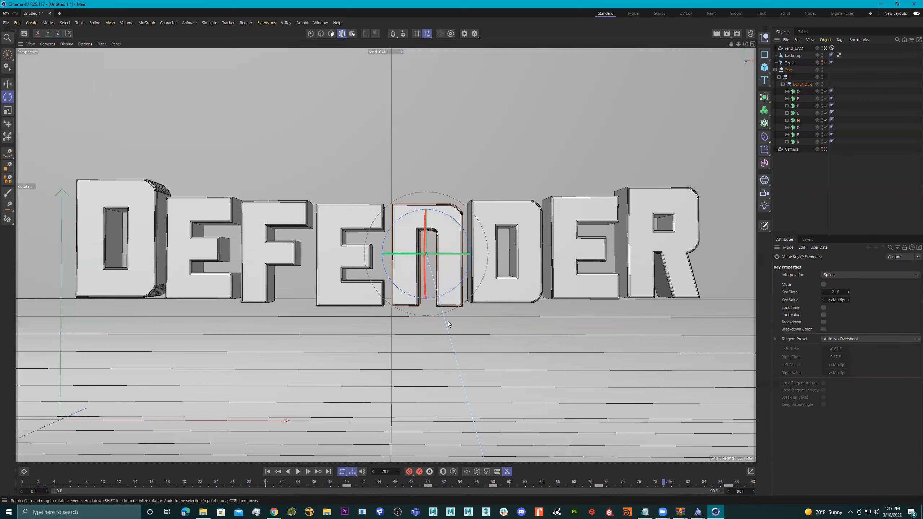
drag(405, 481, 604, 482)
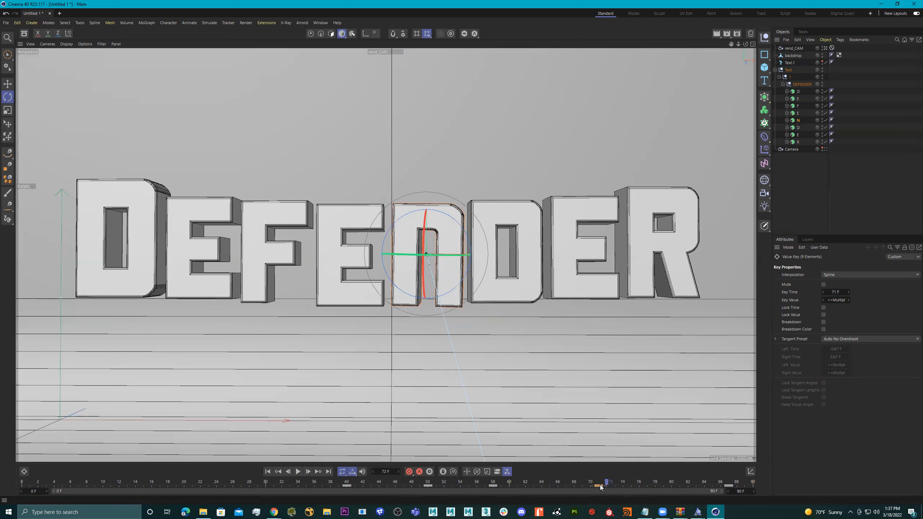
key(Delete)
Step: Play back the animation to check the letter N's simplified wobble
drag(396, 482, 684, 492)
key(F8)
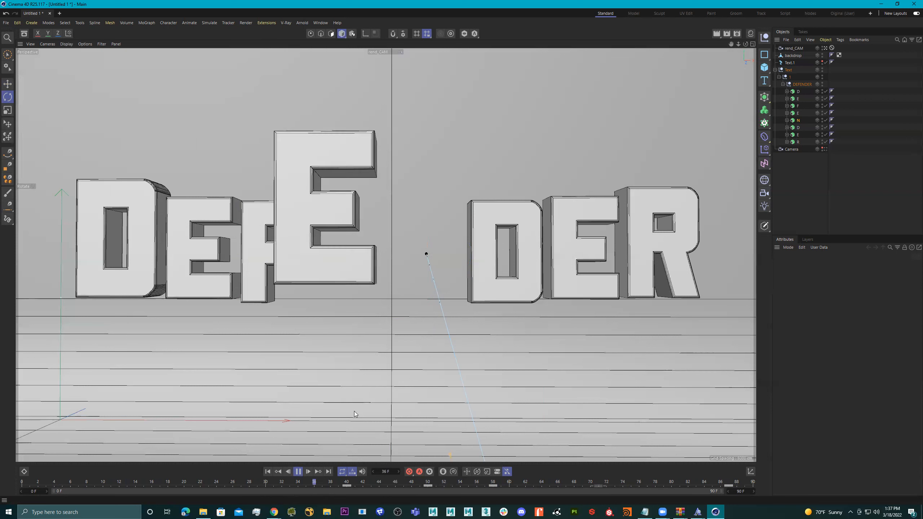
key(F8)
Step: Keyframe the second D's resting position at frame 60 and a Z position of -950 cm at frame 50
click(490, 280)
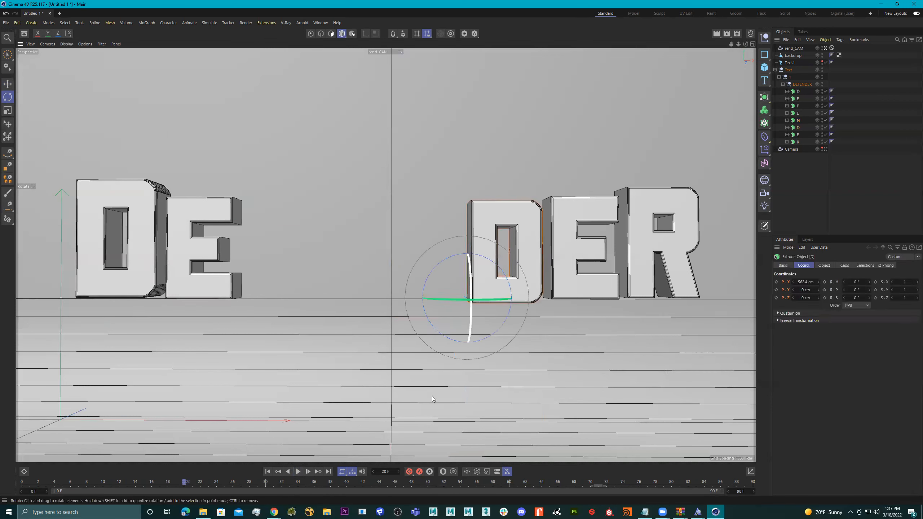
drag(178, 484, 505, 487)
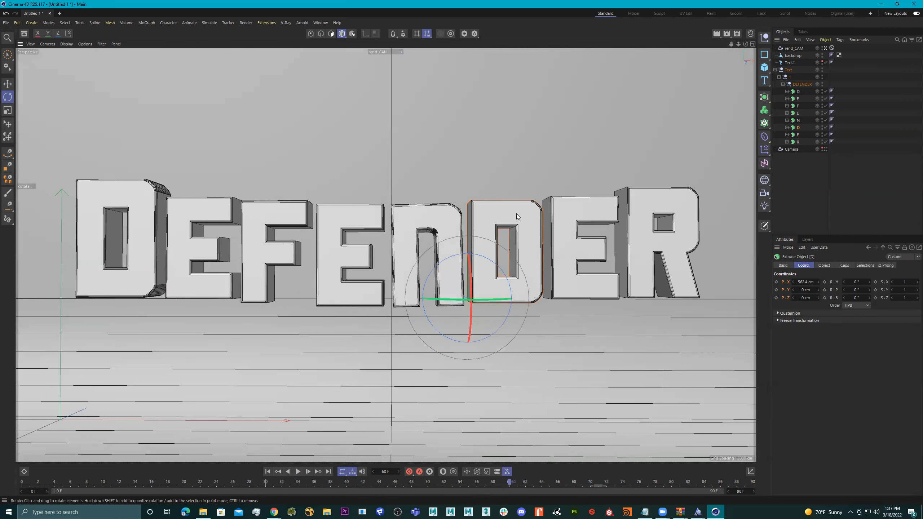
click(410, 472)
drag(509, 484, 430, 484)
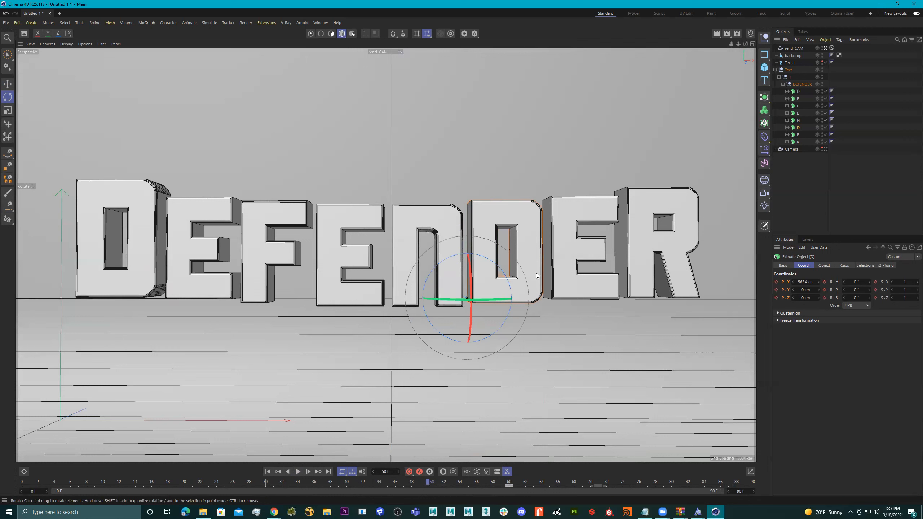
drag(819, 298, 861, 298)
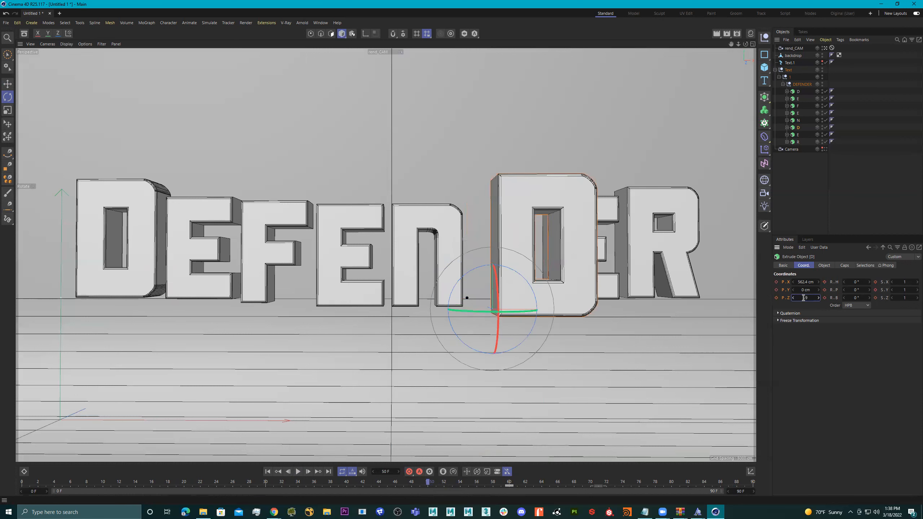
key(Return)
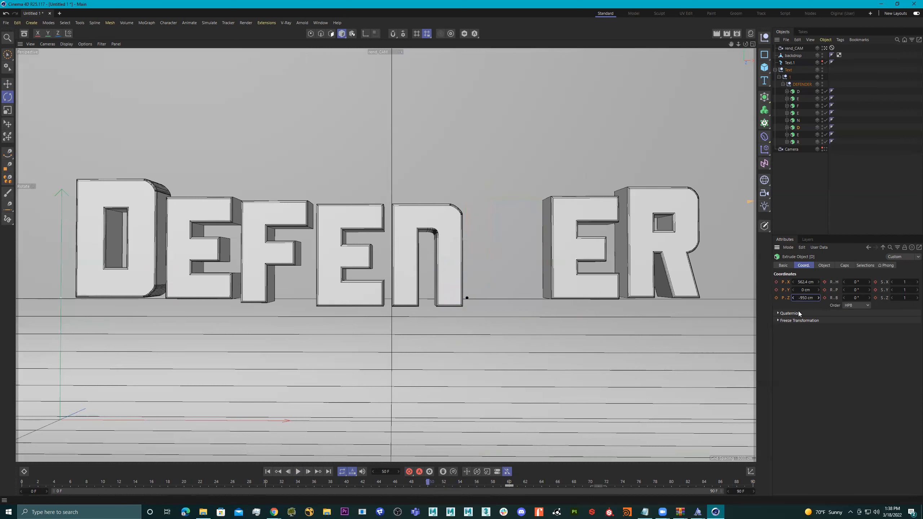
Step: Record a settling wobble for the second D by shifting it slightly down and up at frames 64, 70, 76 and 84
drag(409, 483, 527, 487)
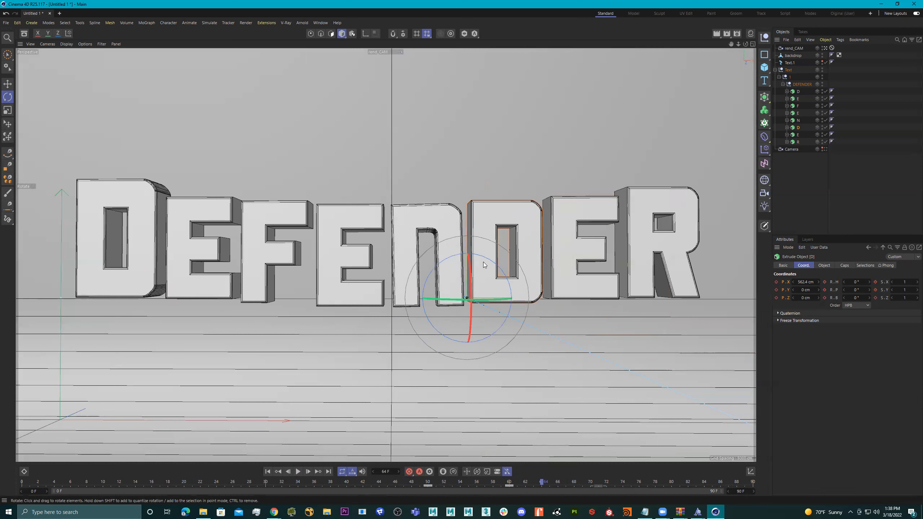
key(e)
drag(469, 229, 469, 231)
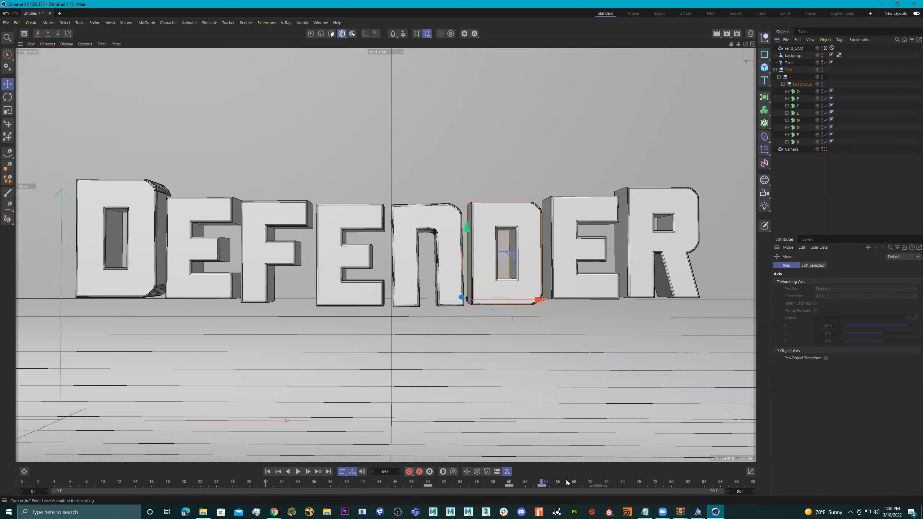
drag(544, 483, 590, 483)
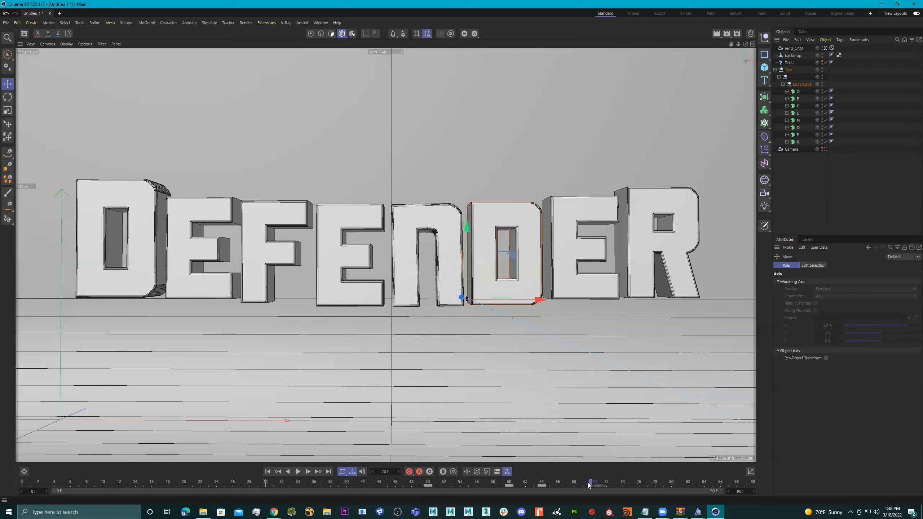
drag(469, 228, 467, 227)
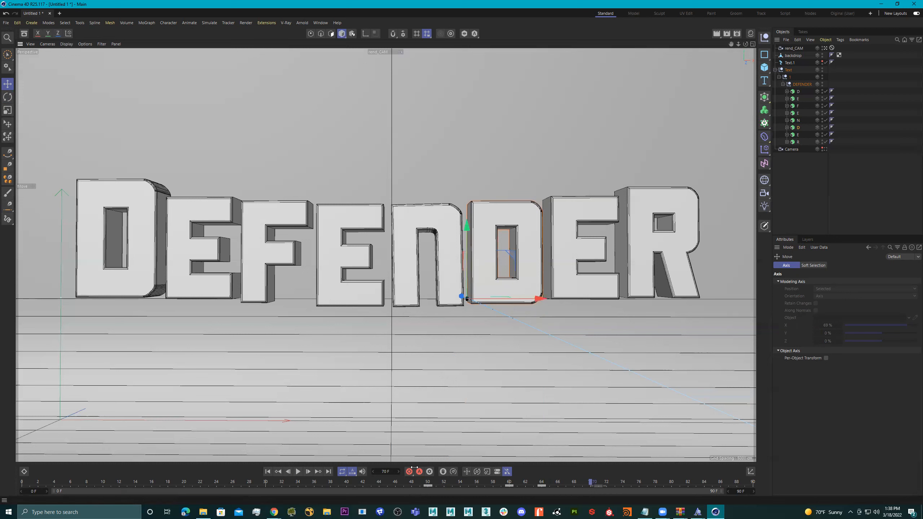
click(640, 484)
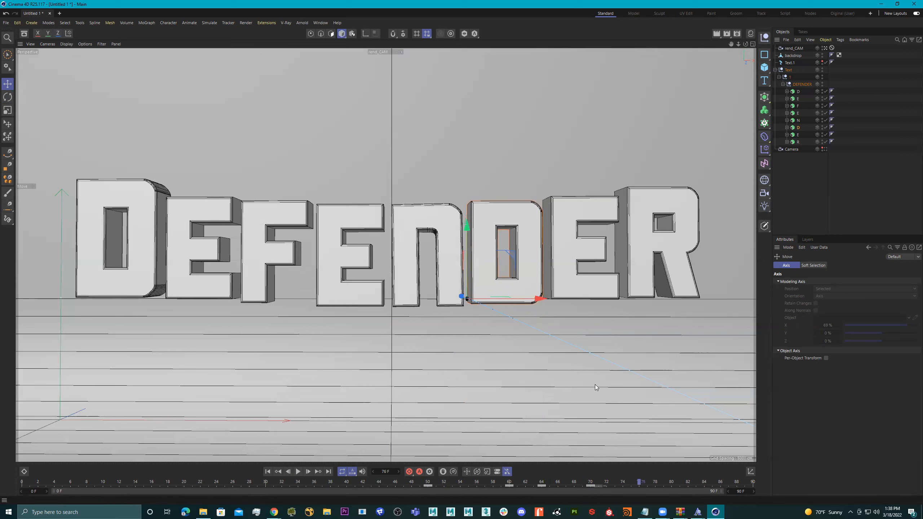
drag(466, 228, 466, 229)
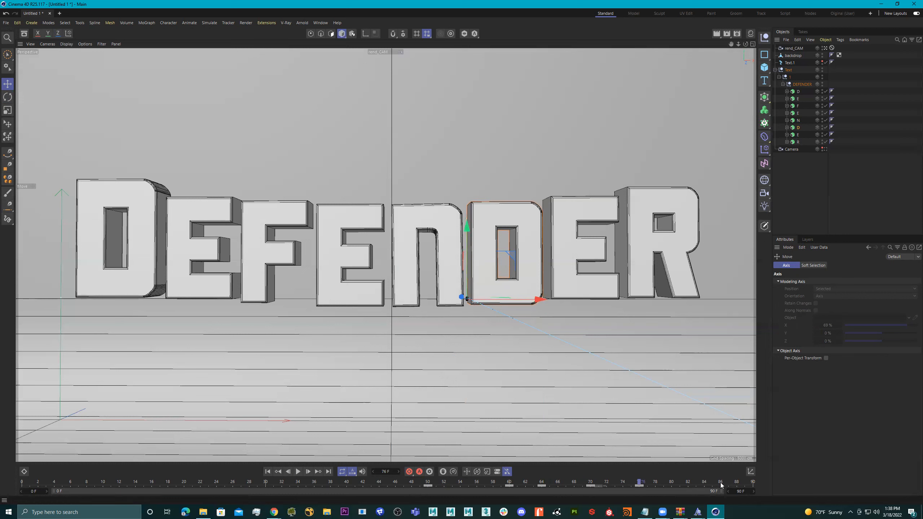
click(702, 483)
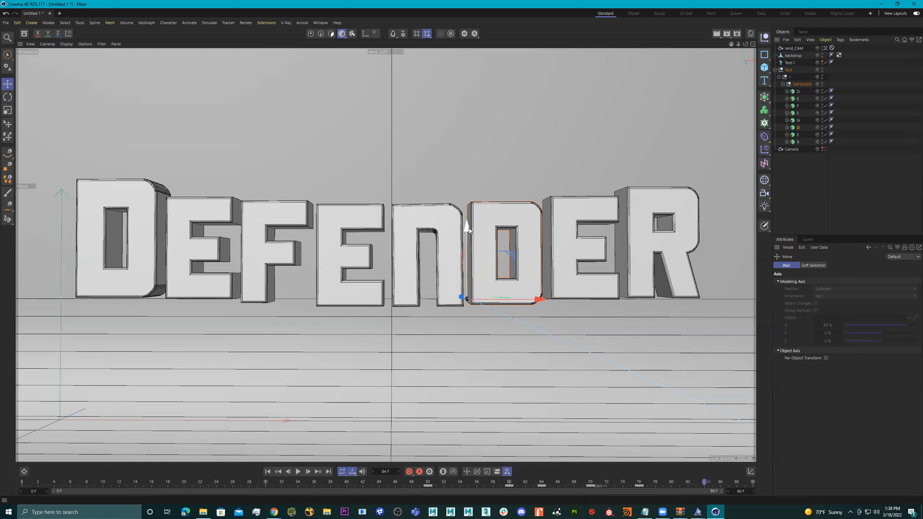
drag(468, 228, 468, 227)
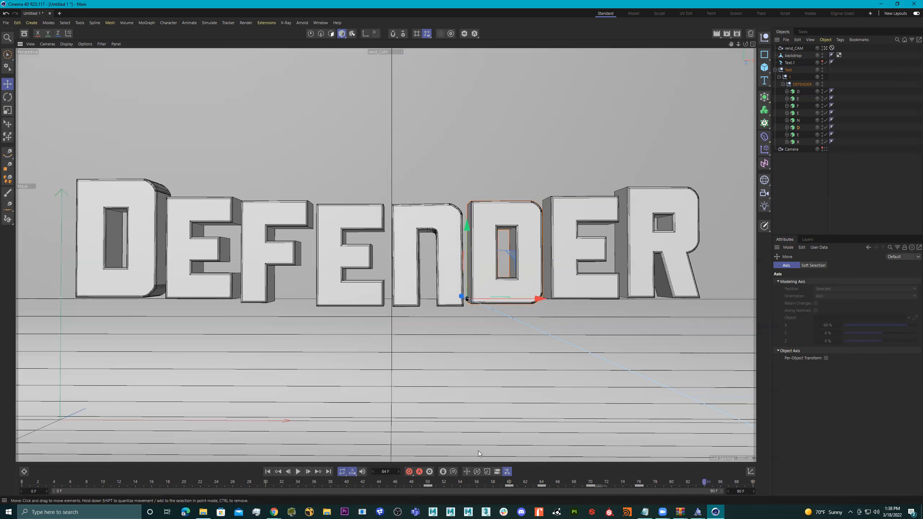
click(409, 472)
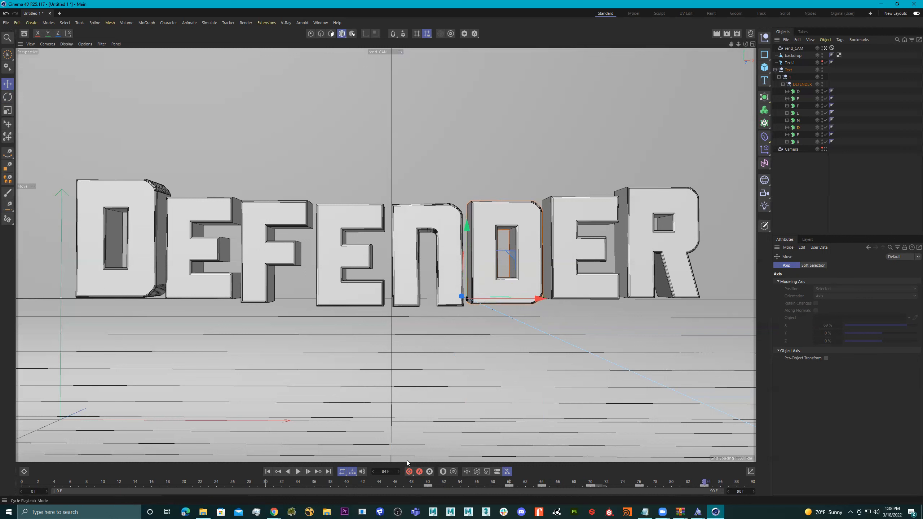
Step: Play back the animation from the start to check the second D's entrance, and select the last E
click(268, 472)
click(298, 472)
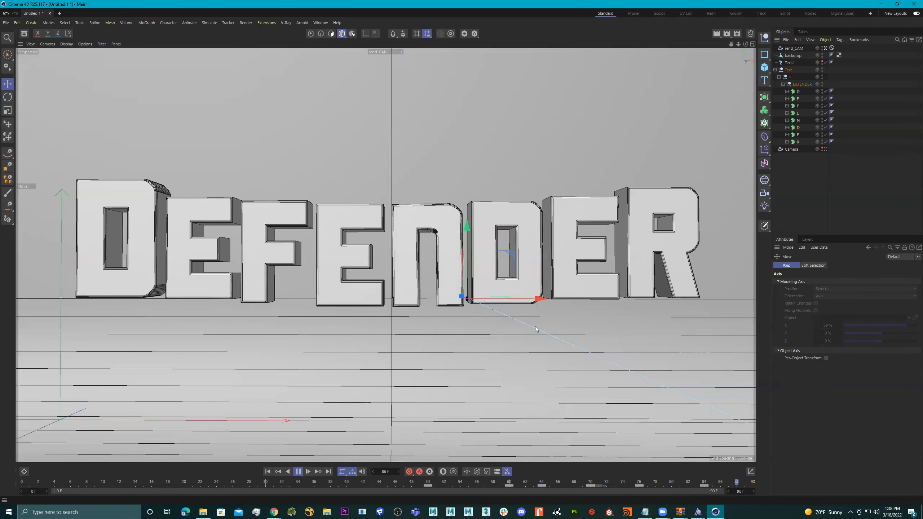
click(299, 471)
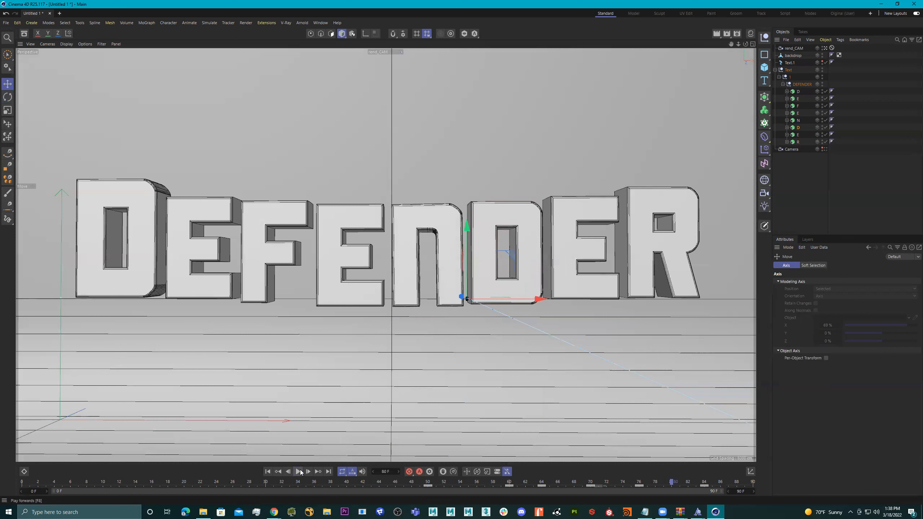
click(569, 291)
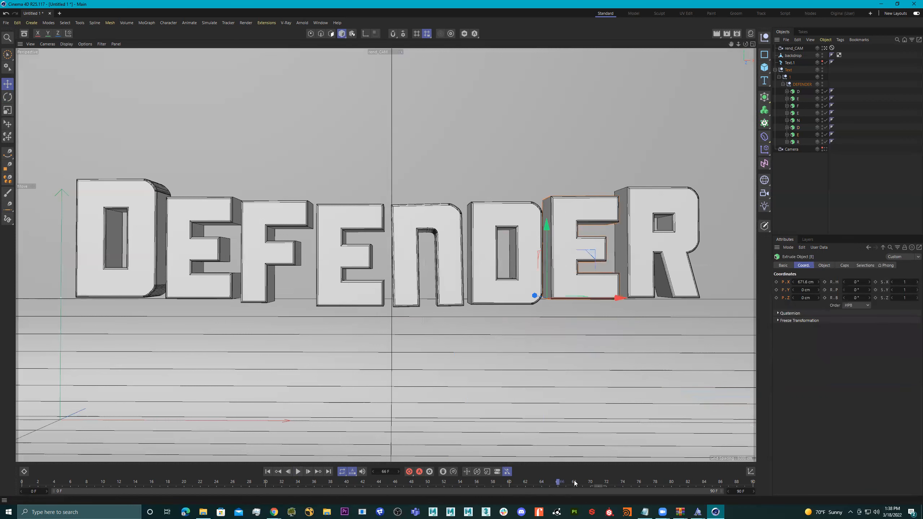
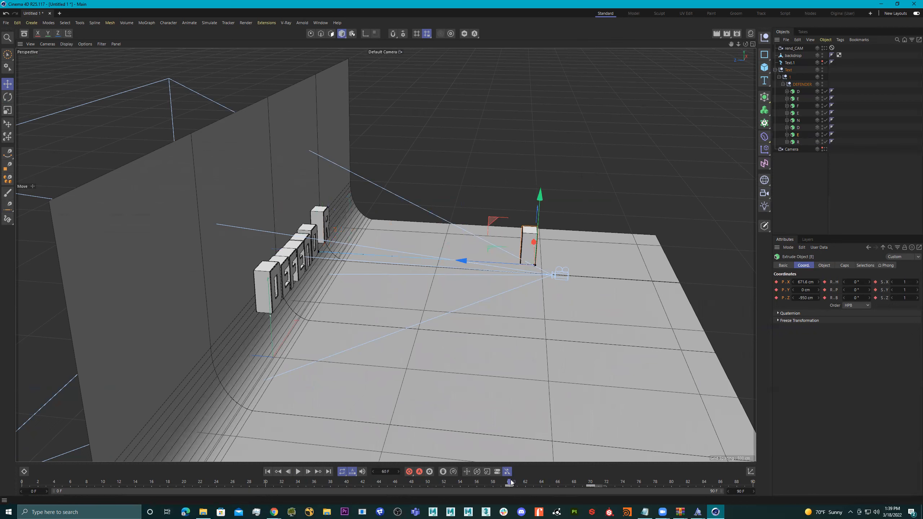
Step: Rotate the last E into a tumbled starting pose at frame 60
alt+drag(560, 327, 527, 313)
alt+middle_drag(526, 313, 471, 379)
alt+right_drag(471, 379, 491, 304)
alt+drag(491, 304, 495, 356)
key(r)
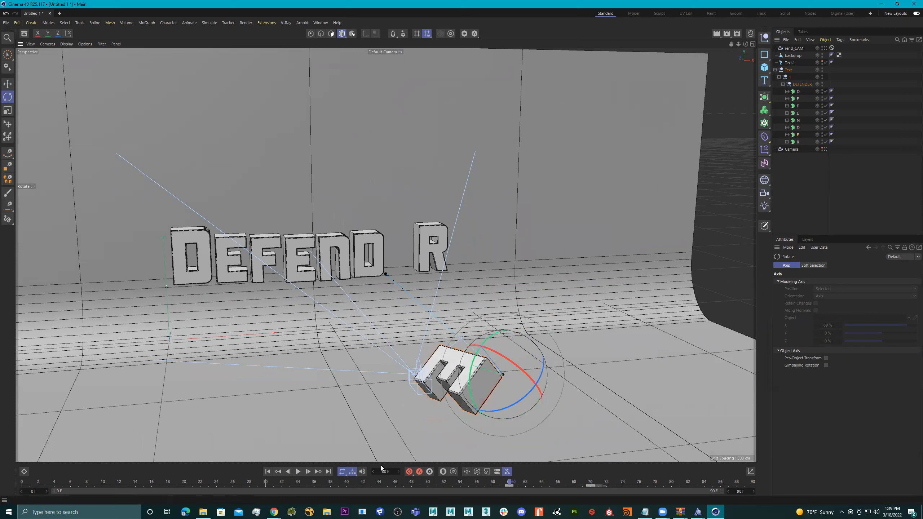
mouse_move(509, 483)
mouse_down()
mouse_move(602, 483)
mouse_move(509, 474)
mouse_up()
Step: Examine the last E's tumbling entrance through rend_CAM around frames 60 to 65, and return to the default camera view
click(825, 48)
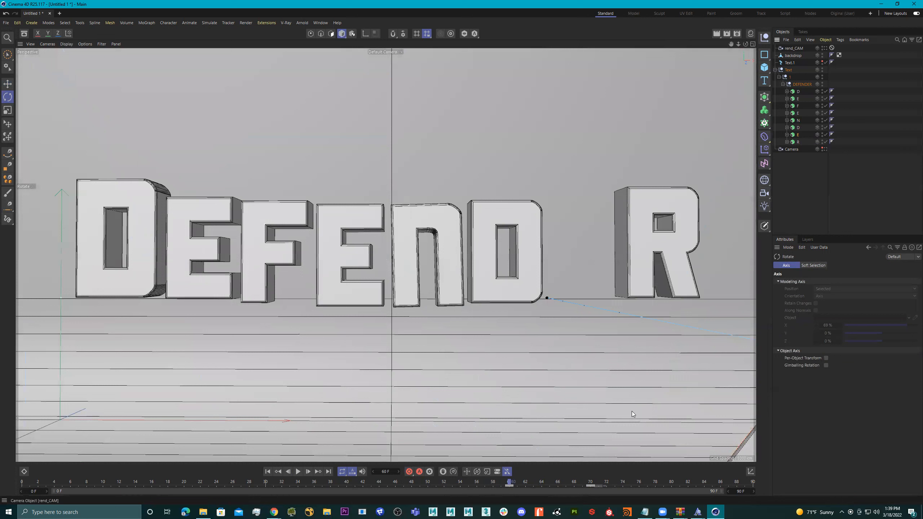
drag(440, 486, 549, 476)
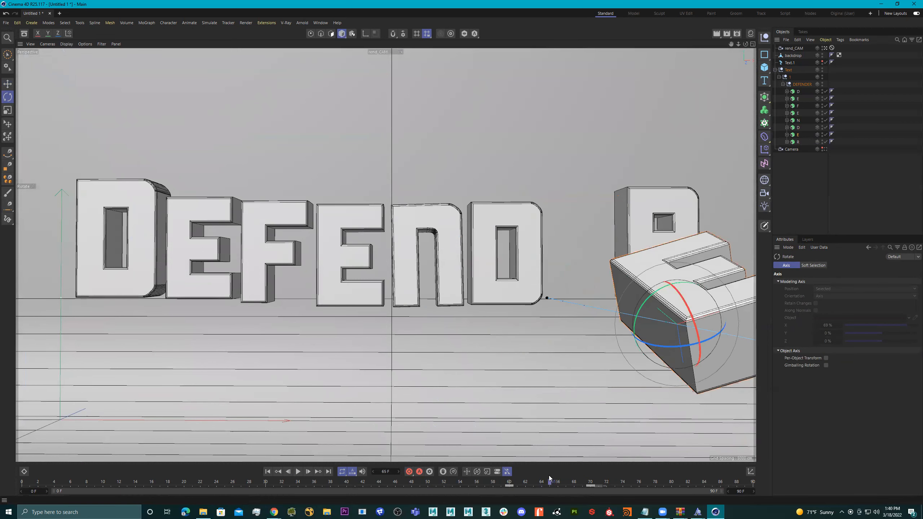
click(825, 48)
alt+drag(629, 182, 531, 326)
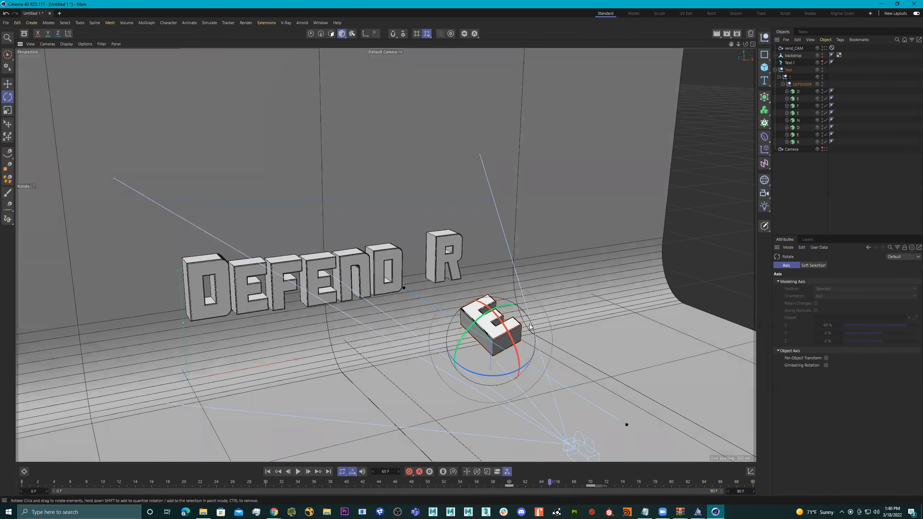
Step: Delete the last E's starting keyframe at frame 60
click(509, 484)
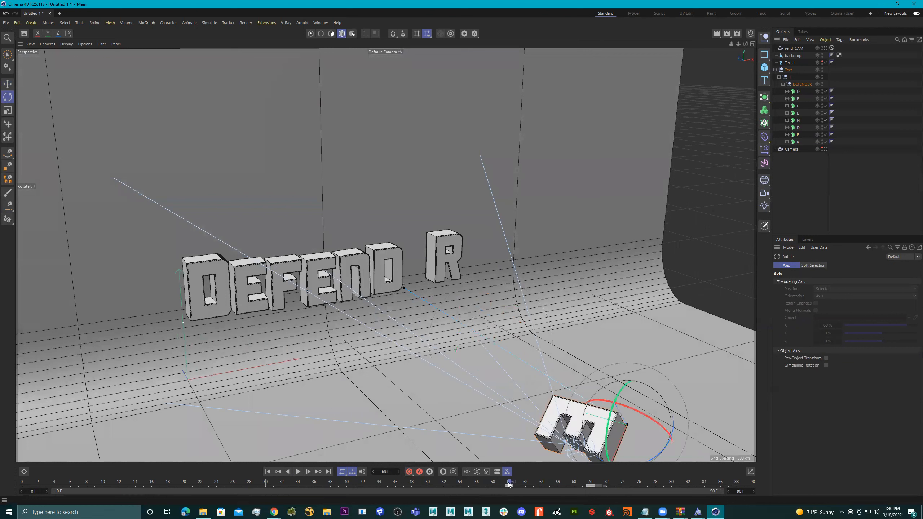
drag(530, 482, 510, 485)
click(510, 485)
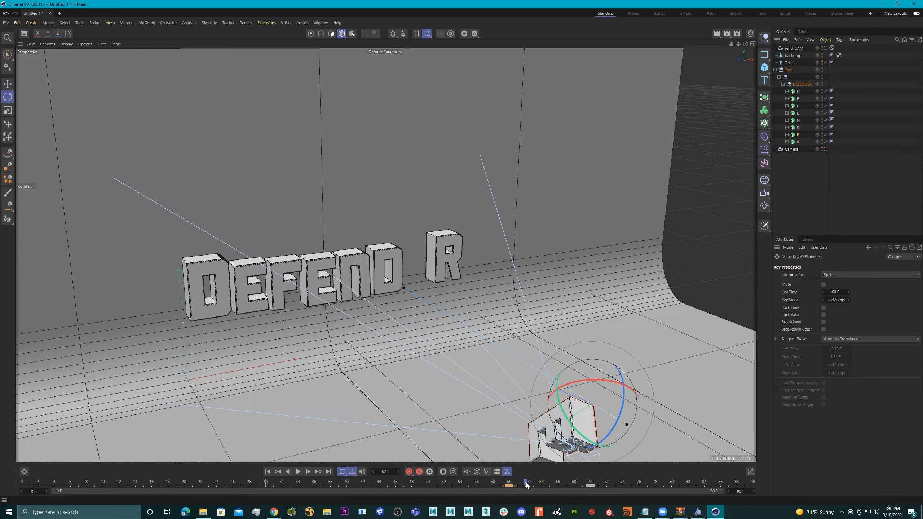
click(526, 485)
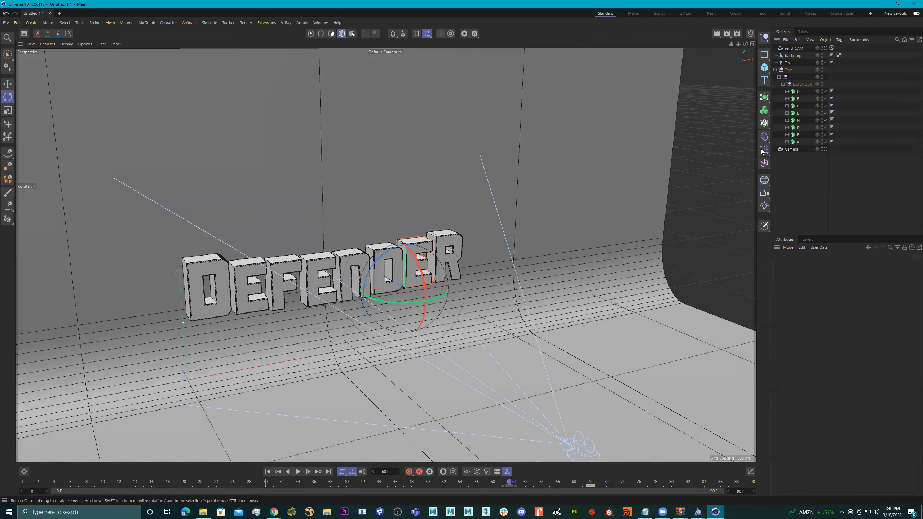
Step: Try to move the last E's axis from its lower corner to the middle of the letter
key(e)
alt+drag(386, 275, 416, 260)
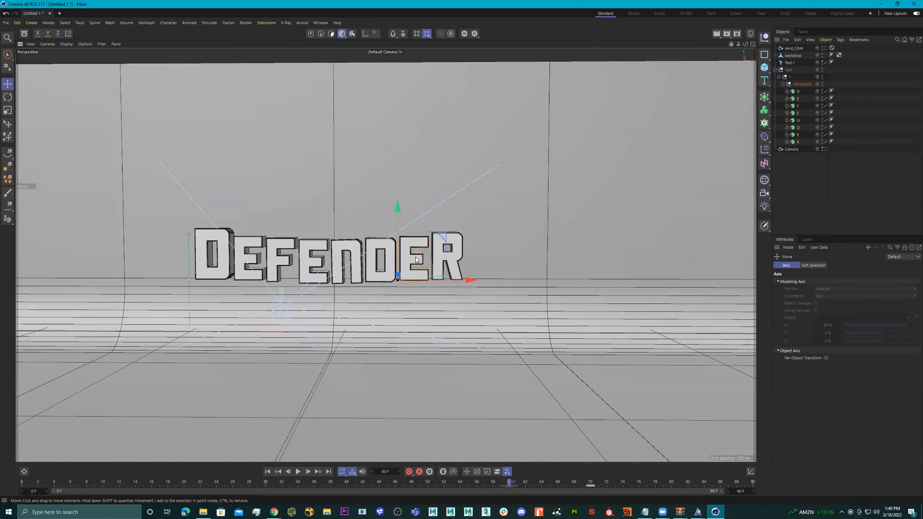
mouse_move(444, 278)
mouse_down()
mouse_move(468, 279)
mouse_move(460, 280)
mouse_up()
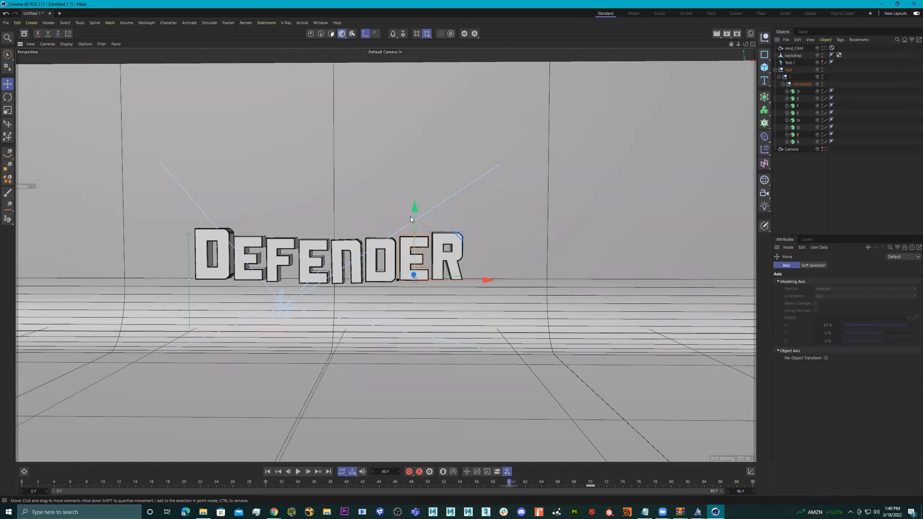
drag(416, 207, 417, 188)
key(l)
Step: Try to pull the last E into the foreground at frame 60, rotate it, and scrub forward to preview its entrance
alt+right_drag(474, 270, 456, 268)
alt+drag(457, 271, 513, 308)
drag(412, 279, 634, 364)
alt+middle_drag(691, 397, 560, 379)
alt+drag(559, 378, 560, 356)
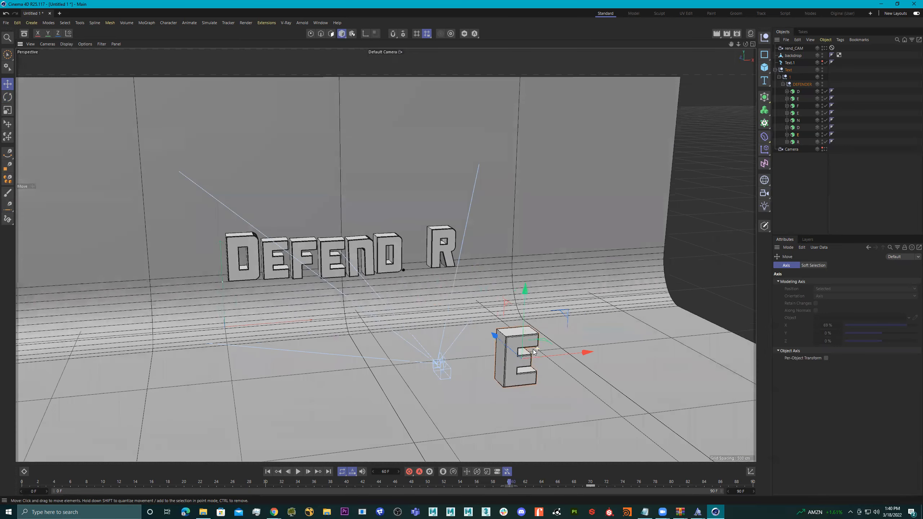
key(r)
drag(509, 331, 615, 316)
drag(495, 483, 599, 489)
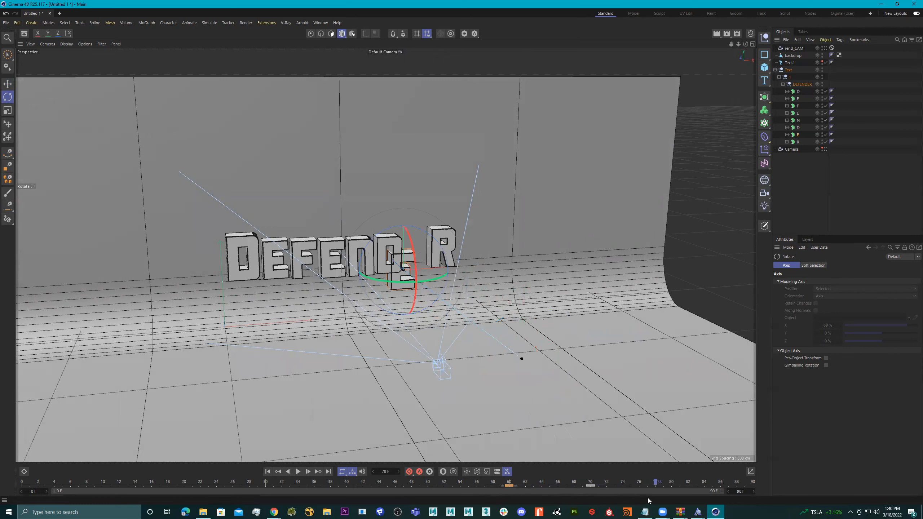
Step: Undo the last E's foreground move, rotation and axis shift
key(ctrl+z)
alt+middle_drag(595, 417, 588, 405)
key(ctrl+z)
key(ctrl+z)
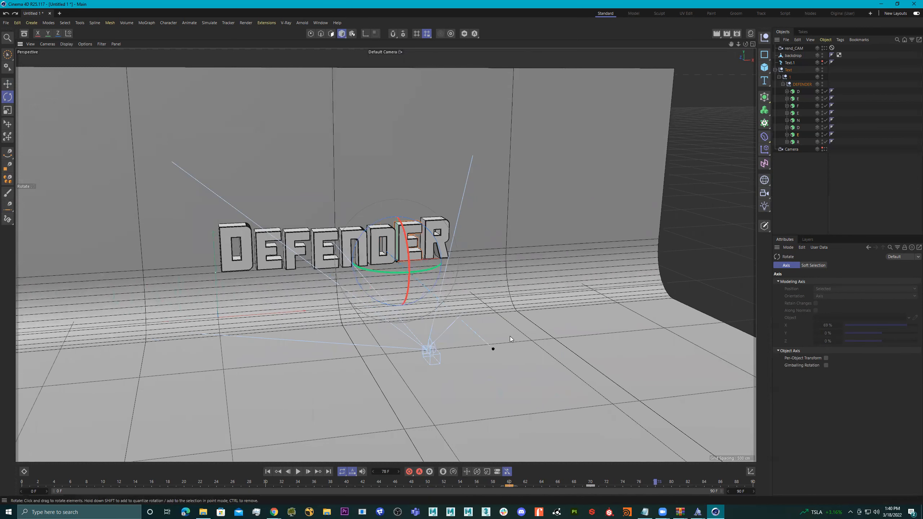
Step: Delete the last E's keyframes at frames 60 and 70, keeping the letter at its resting place in the title
alt+drag(594, 430, 555, 419)
click(591, 486)
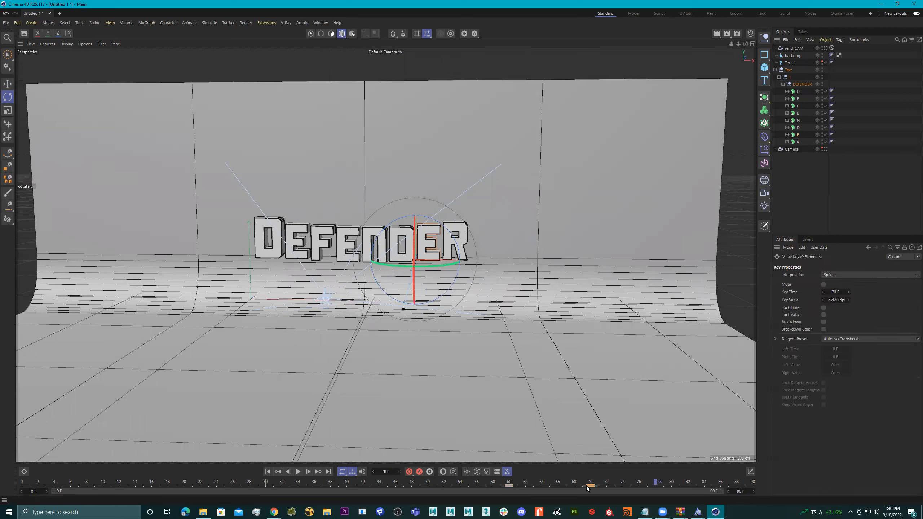
key(Delete)
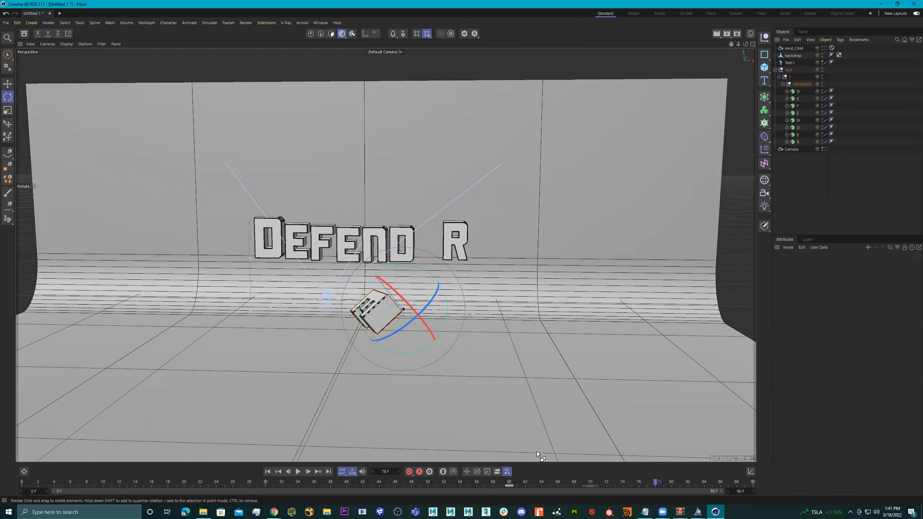
key(ctrl+z)
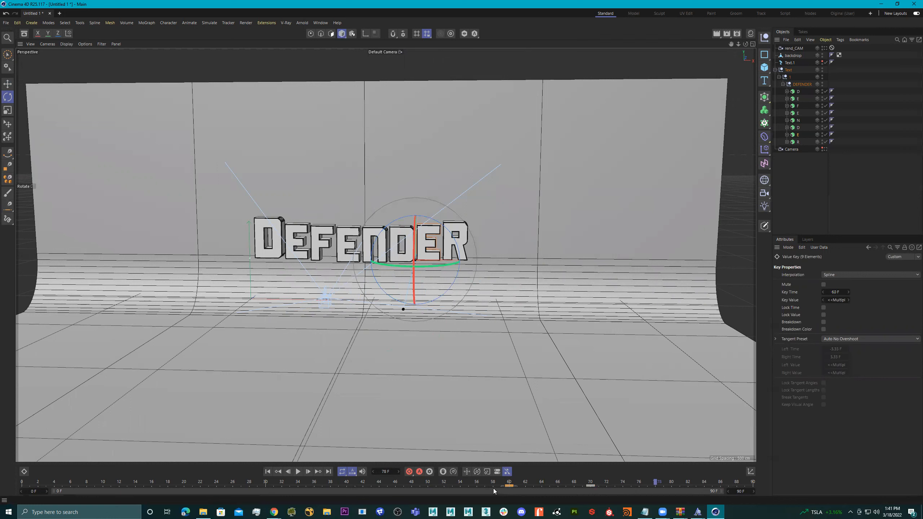
click(583, 486)
Step: Centre the last E's axis in the middle of the letter, along both its width and height
alt+right_drag(436, 210, 519, 256)
key(e)
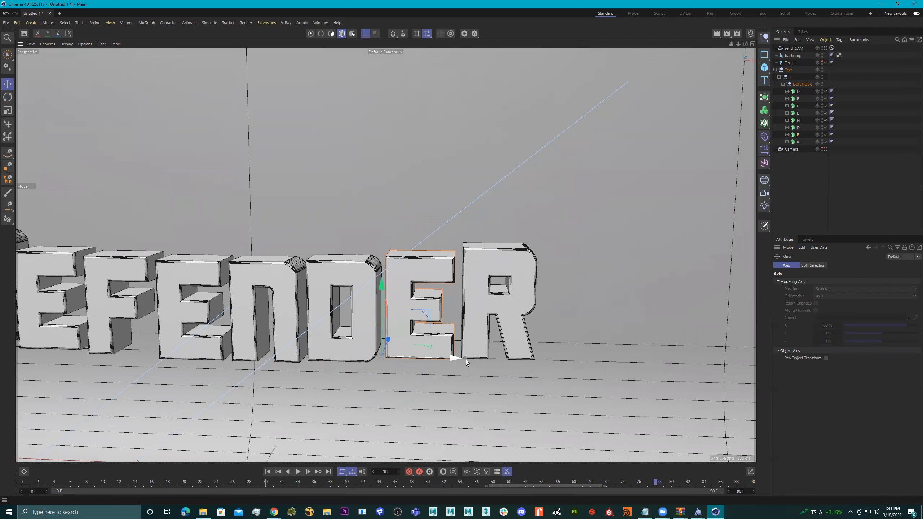
drag(496, 361, 495, 361)
drag(423, 290, 414, 241)
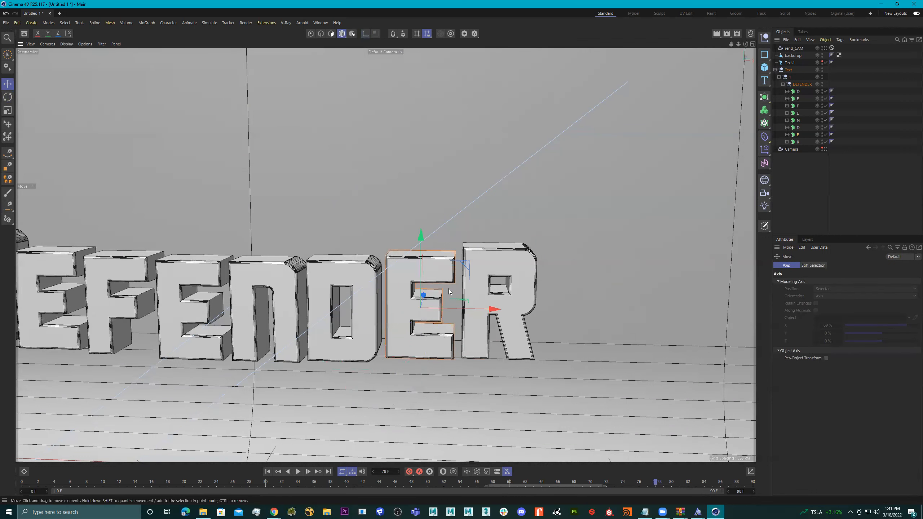
Step: Record a keyframe for the last E in its resting position at frame 70
alt+drag(450, 286, 480, 349)
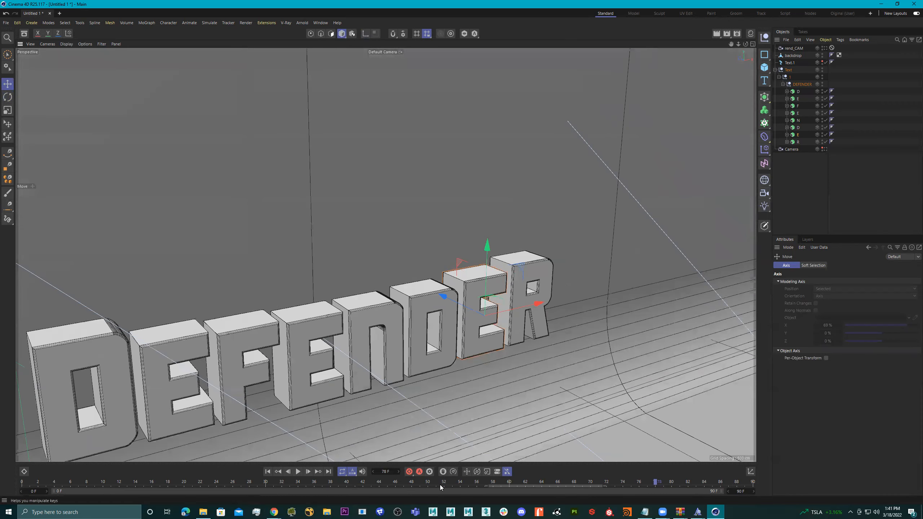
click(411, 483)
drag(410, 484, 593, 484)
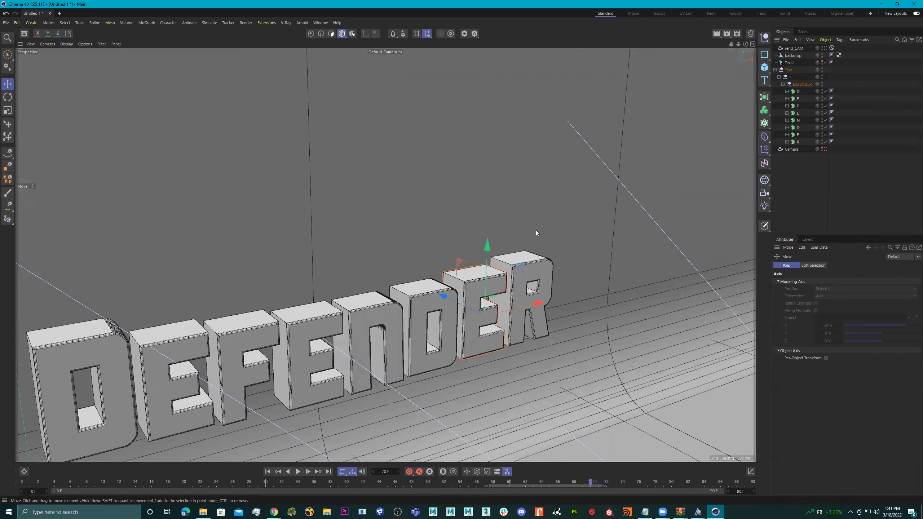
click(409, 471)
Step: Try to pose the last E out in the foreground at frame 60, and turn on Autokeying
click(508, 482)
alt+right_drag(552, 304, 385, 255)
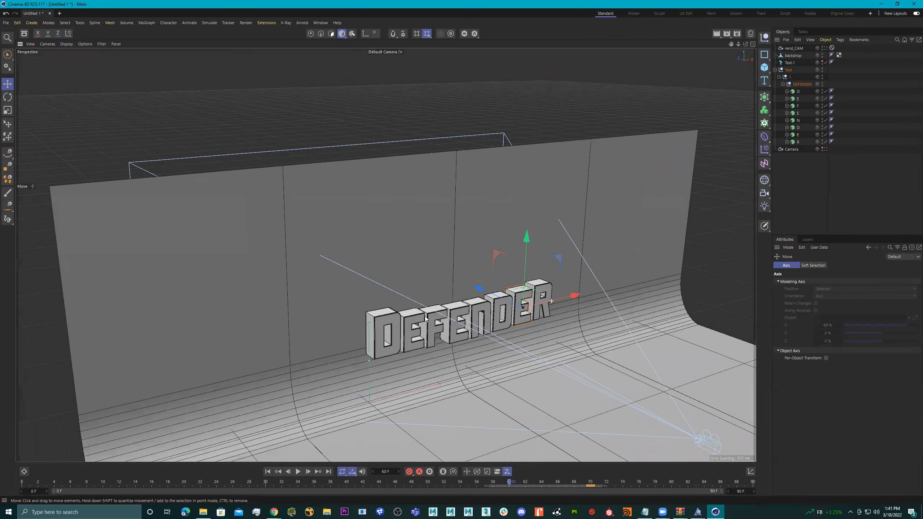
alt+drag(385, 255, 469, 289)
alt+middle_drag(469, 290, 378, 262)
drag(378, 261, 701, 251)
key(r)
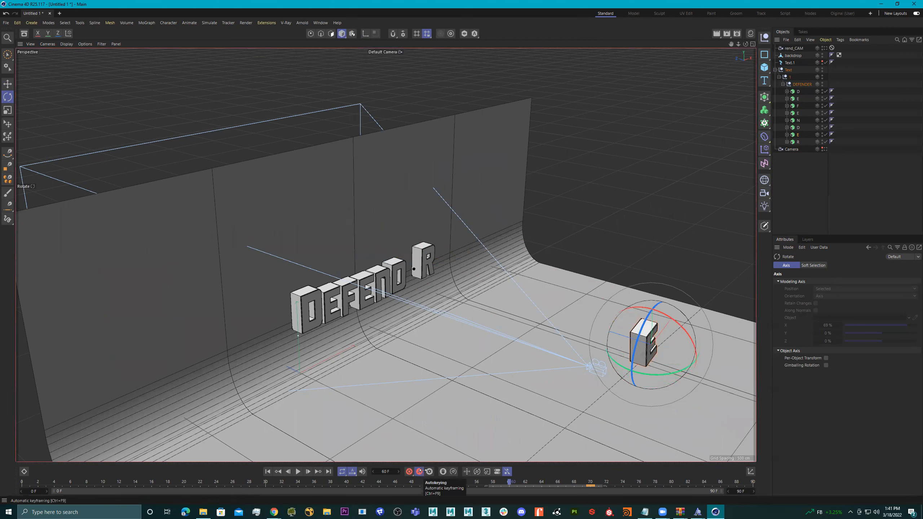
drag(417, 483, 583, 487)
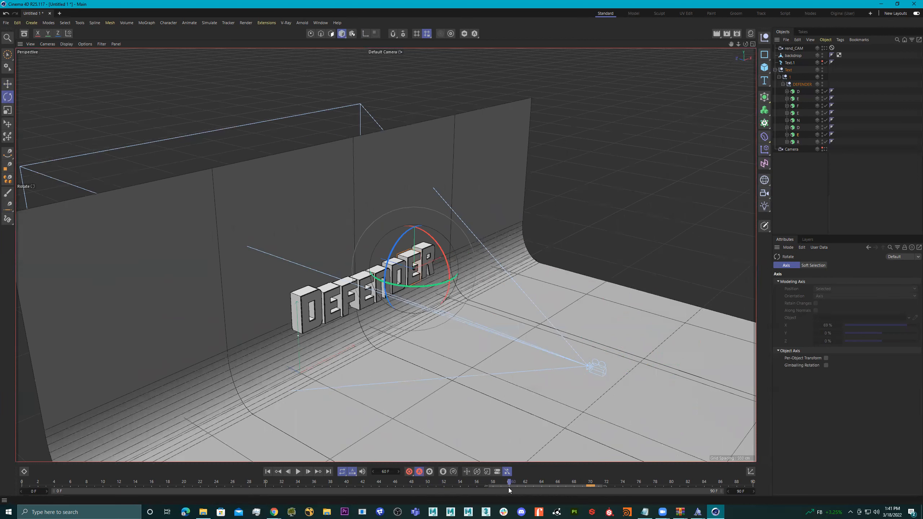
Step: At frame 60, move the last E out beside the camera and rotate it into a tumbled starting pose, keyframing it
key(e)
drag(373, 259, 611, 339)
key(r)
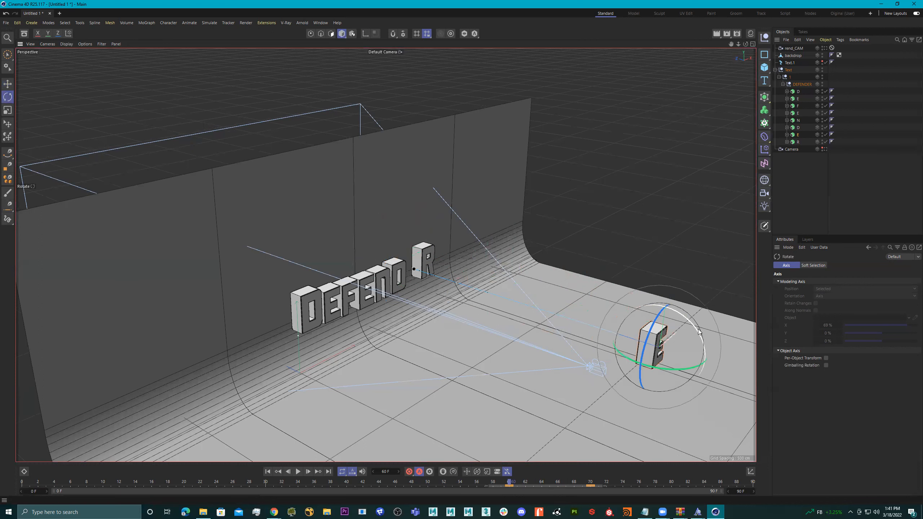
drag(679, 324, 742, 285)
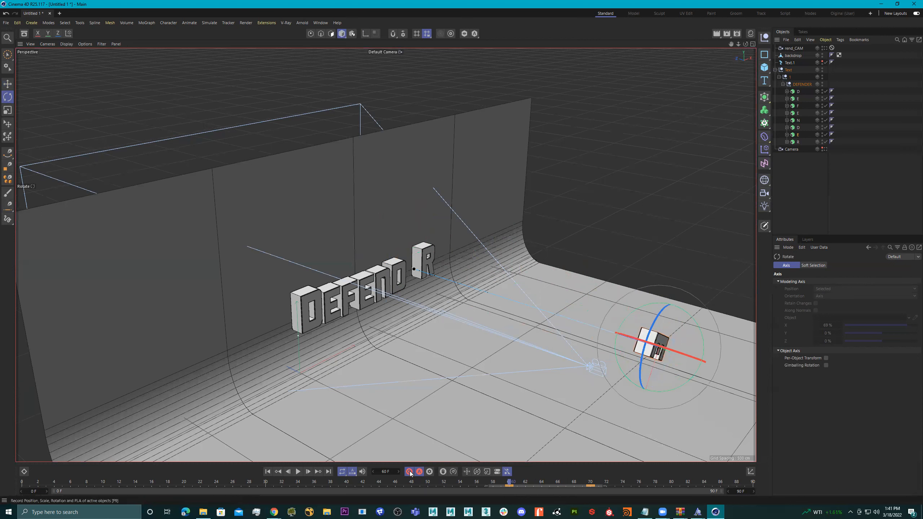
Step: Examine the last E's flight into the title, switching to the rend_CAM view for playback and scrubbing
click(493, 483)
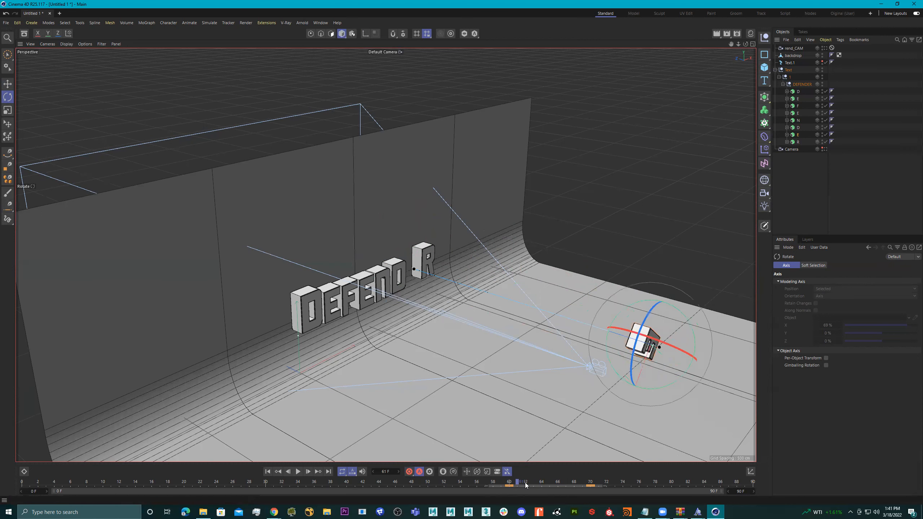
drag(489, 473, 607, 478)
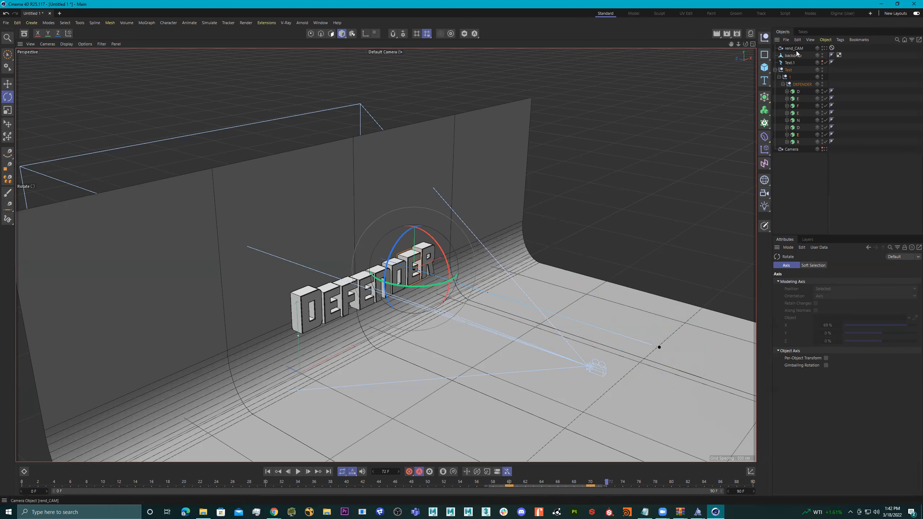
click(825, 48)
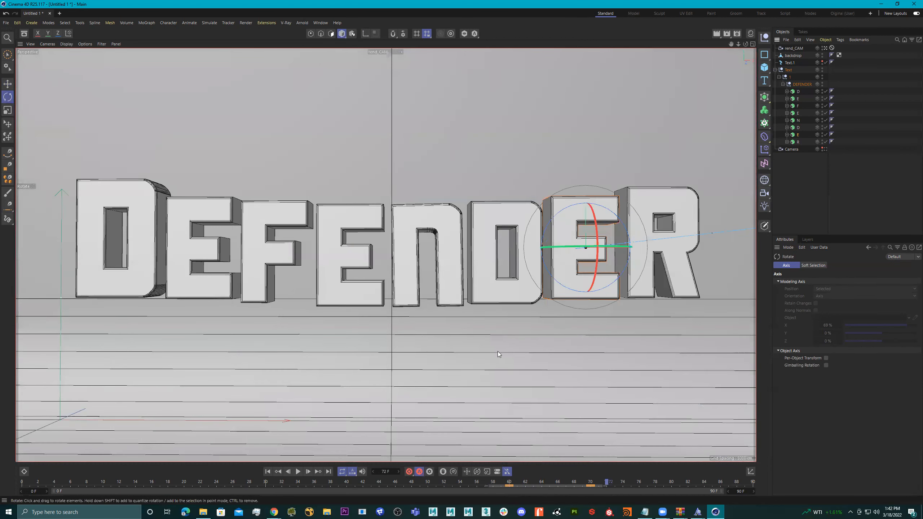
click(297, 472)
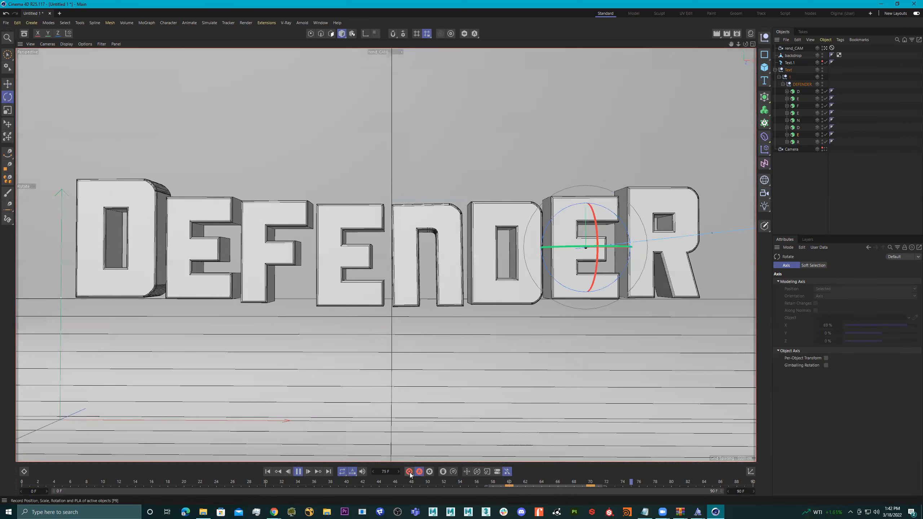
click(297, 472)
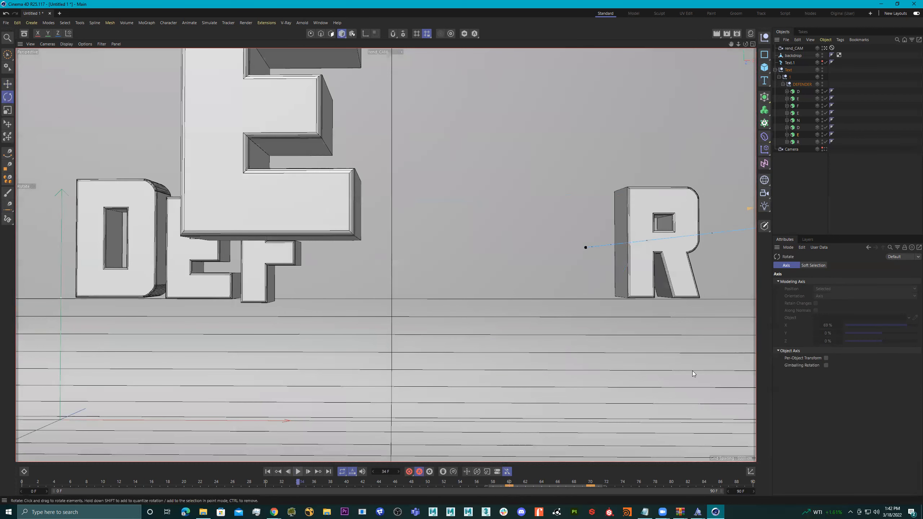
drag(486, 484, 632, 463)
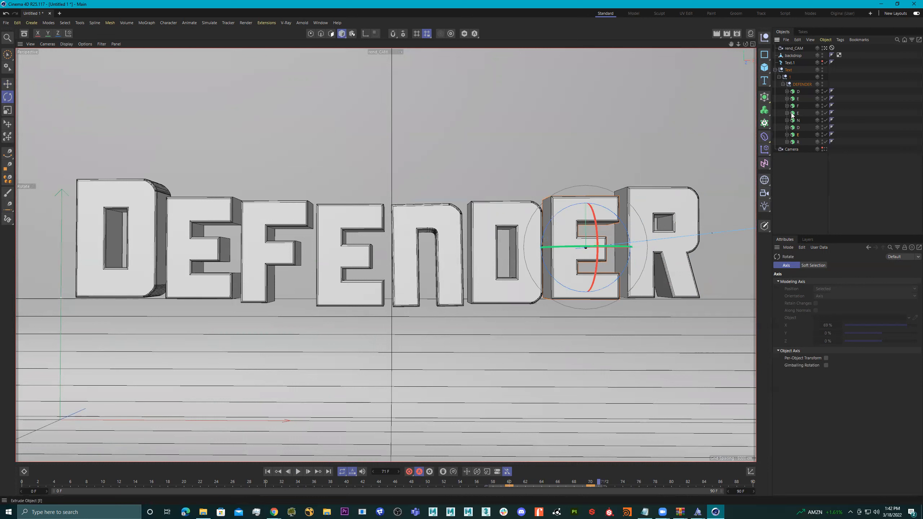
Step: Try to rectangle-select the last E's outline points in points mode while its extrusion is temporarily disabled
click(825, 135)
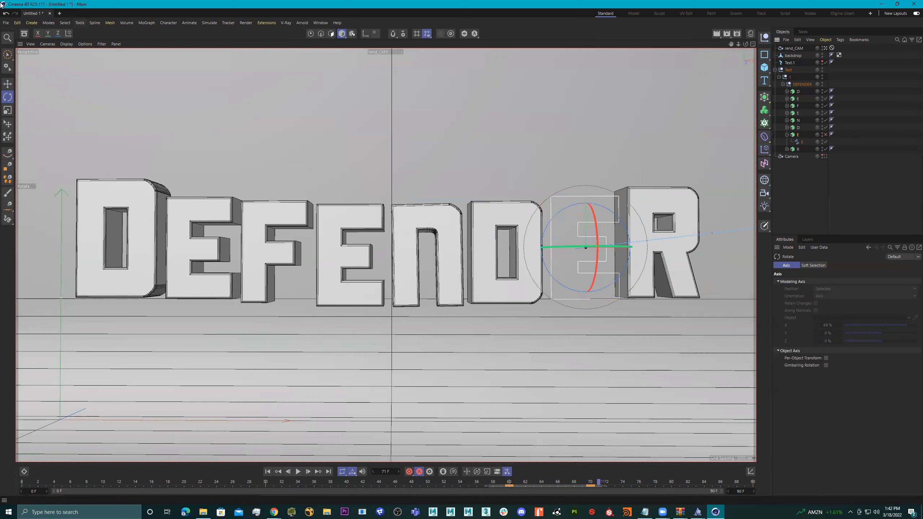
drag(9, 54, 41, 72)
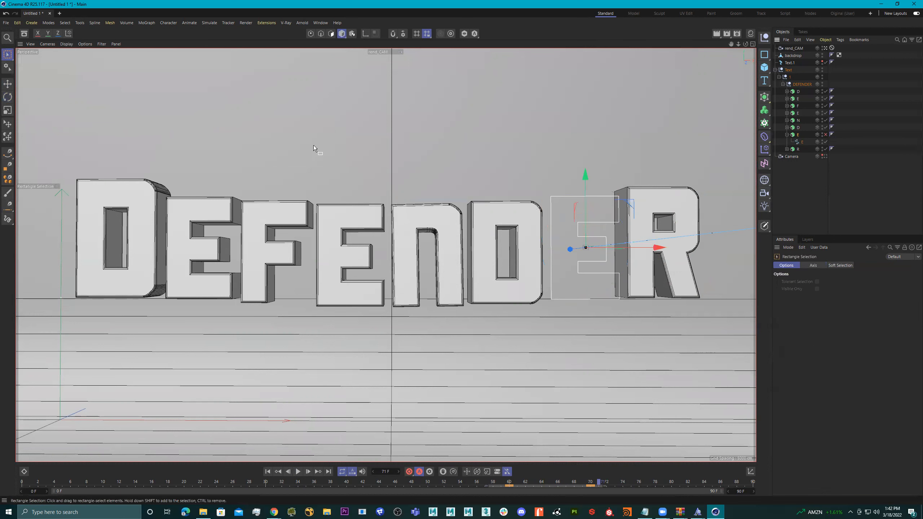
click(311, 33)
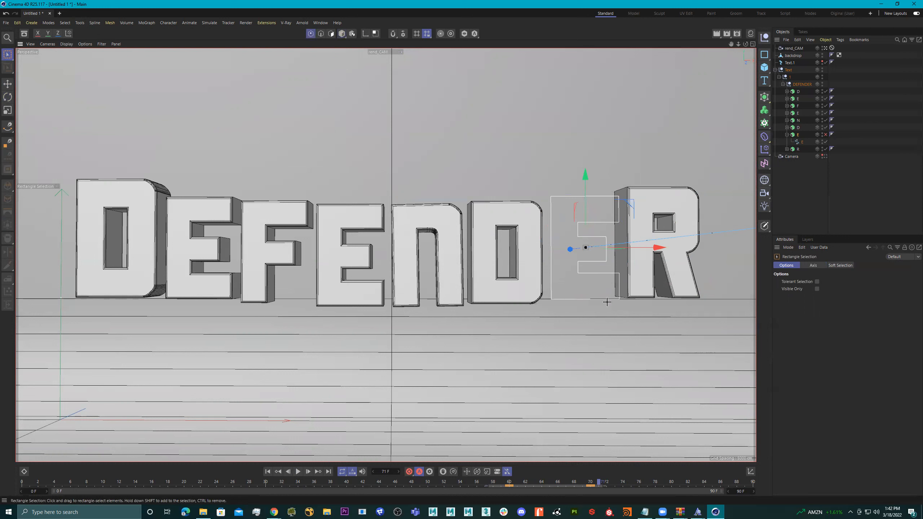
drag(547, 252, 512, 307)
drag(583, 143, 495, 336)
drag(638, 160, 515, 348)
drag(646, 139, 463, 358)
drag(659, 133, 482, 364)
drag(651, 120, 538, 306)
drag(692, 125, 479, 340)
click(825, 135)
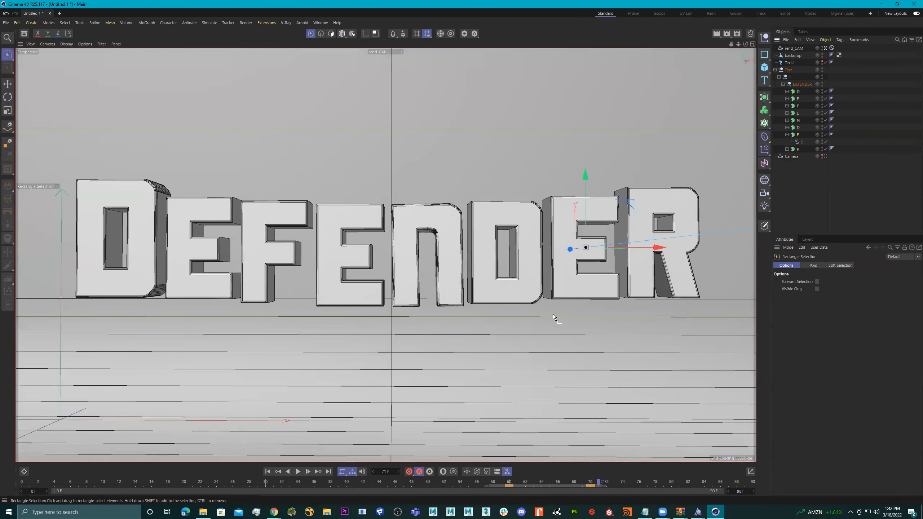
Step: Scrub through the last E's entrance to frame 80 and select the final R
drag(448, 483, 536, 474)
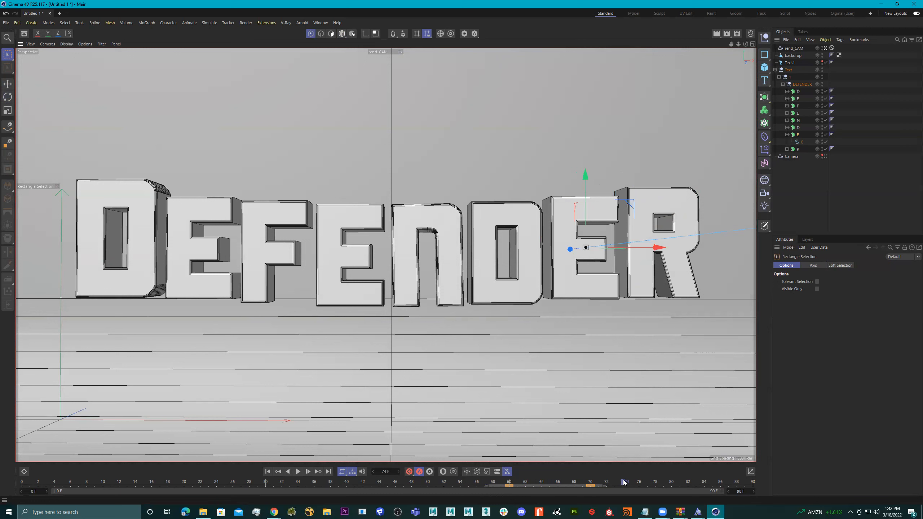
drag(647, 486, 679, 487)
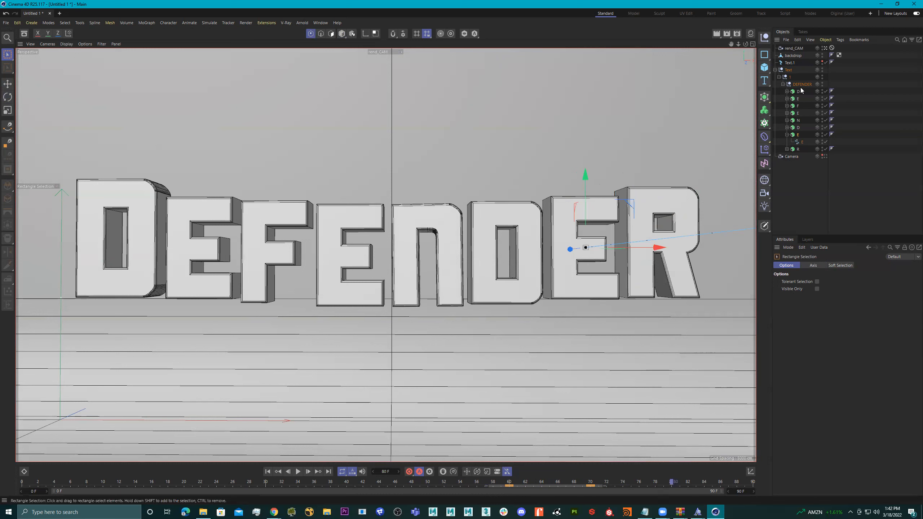
click(793, 149)
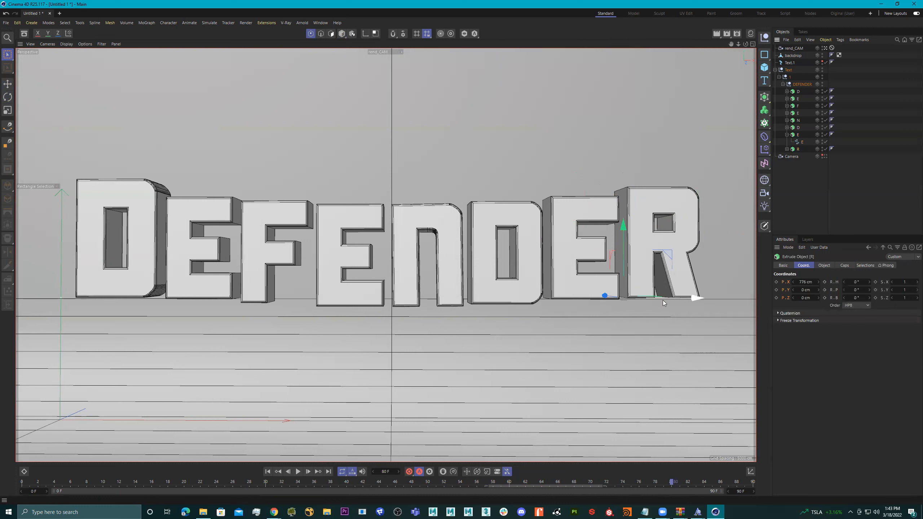
Step: Try to move the R sideways out of the camera view at frame 80, and undo the move
drag(649, 298, 713, 304)
drag(649, 298, 649, 297)
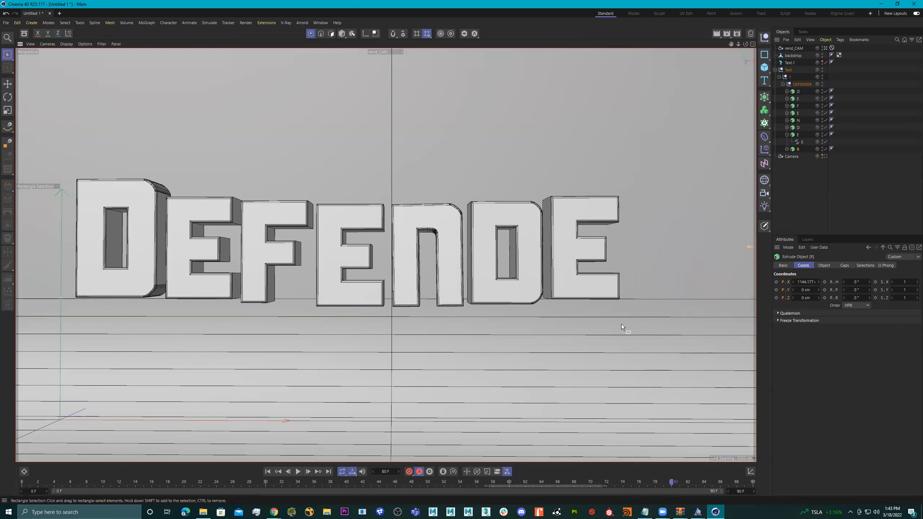
key(ctrl+z)
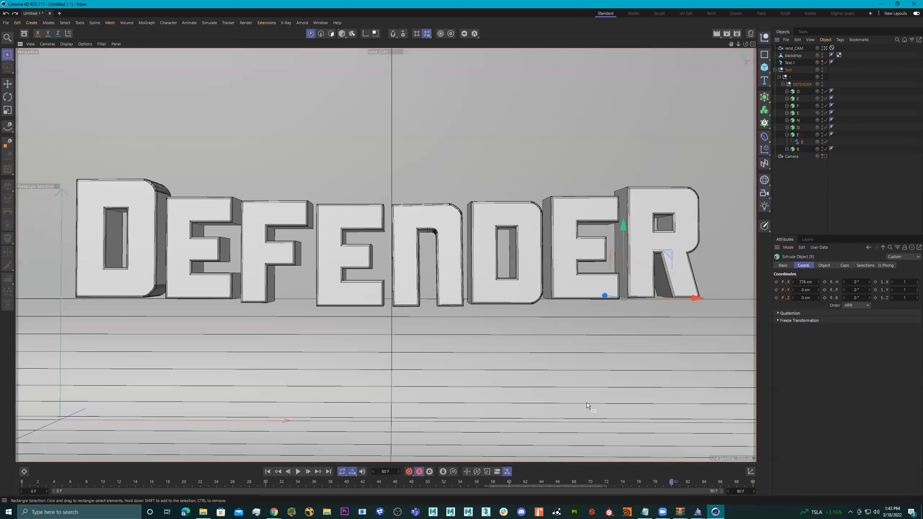
Step: Keyframe the R's resting position at frame 80 and its off-screen starting position at frame 70, with P.X about 1067.89 cm
drag(579, 482, 672, 487)
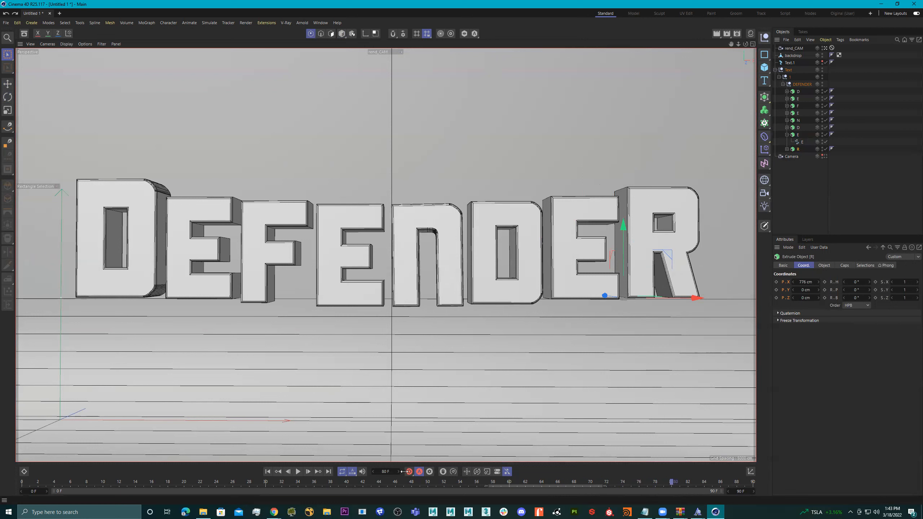
drag(673, 484, 591, 483)
drag(662, 298, 800, 299)
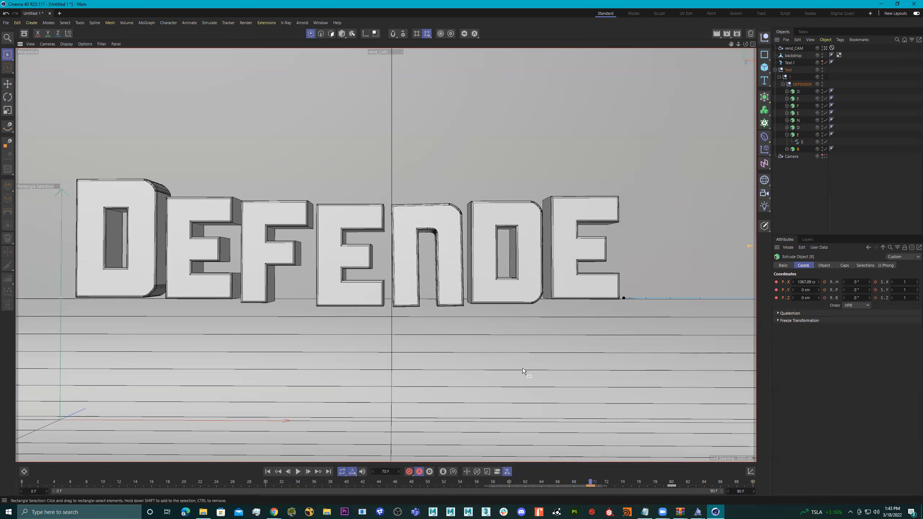
click(410, 473)
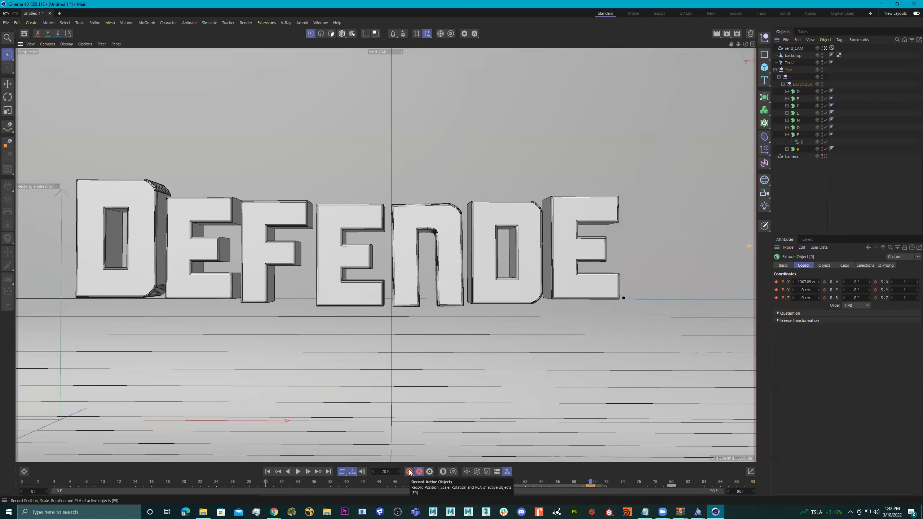
Step: Move the R sideways at frame 82 to P.X about 804.3 cm and keyframe that overshoot position
drag(590, 483, 681, 487)
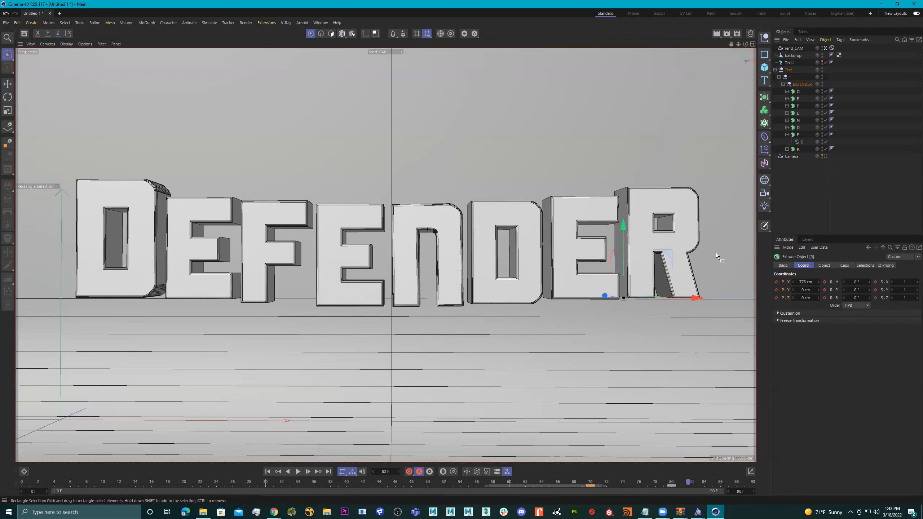
drag(680, 299, 700, 303)
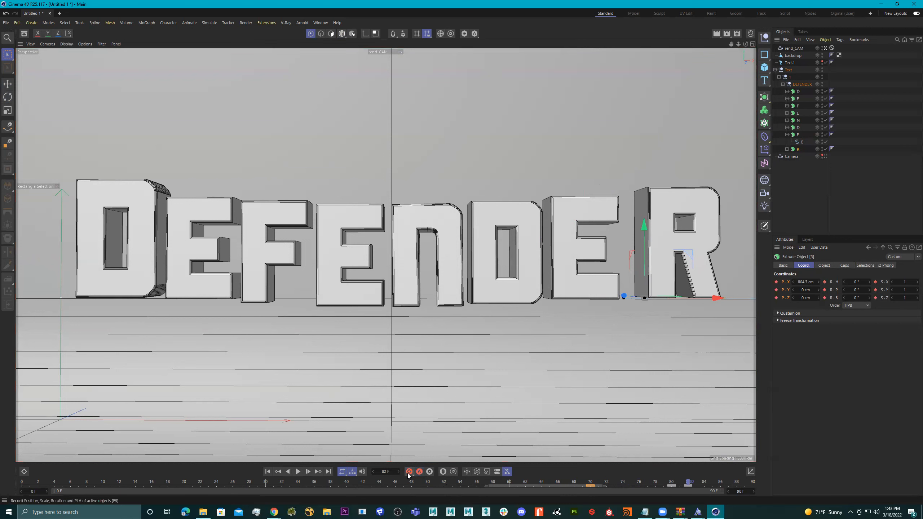
mouse_move(670, 485)
mouse_down()
mouse_move(689, 488)
mouse_move(638, 486)
mouse_move(712, 487)
mouse_move(662, 485)
mouse_move(687, 484)
mouse_up()
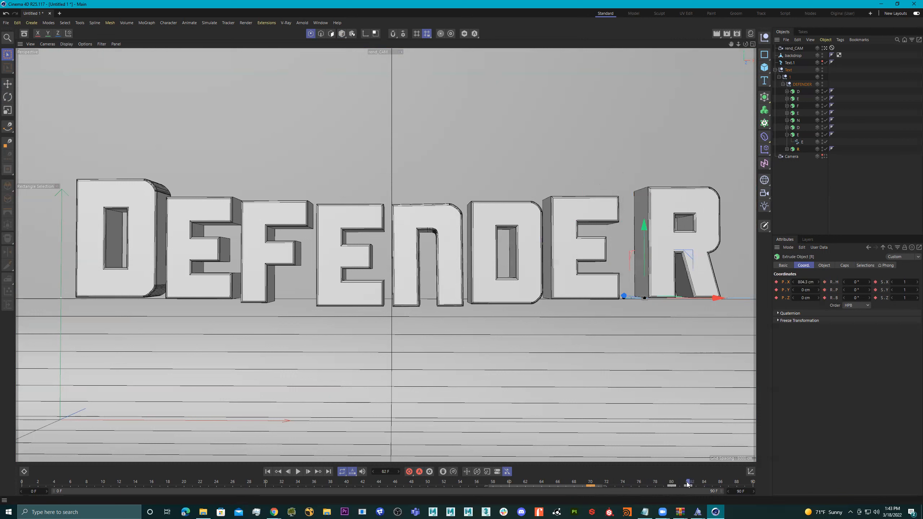
Step: Copy the R's resting-position keyframe at frame 80 and paste it at frame 86
click(672, 486)
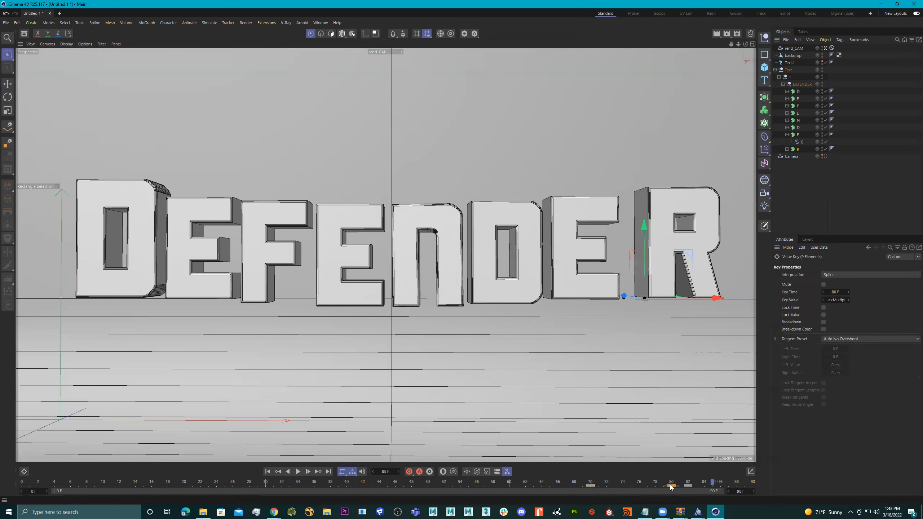
right_click(671, 486)
click(653, 422)
right_click(715, 486)
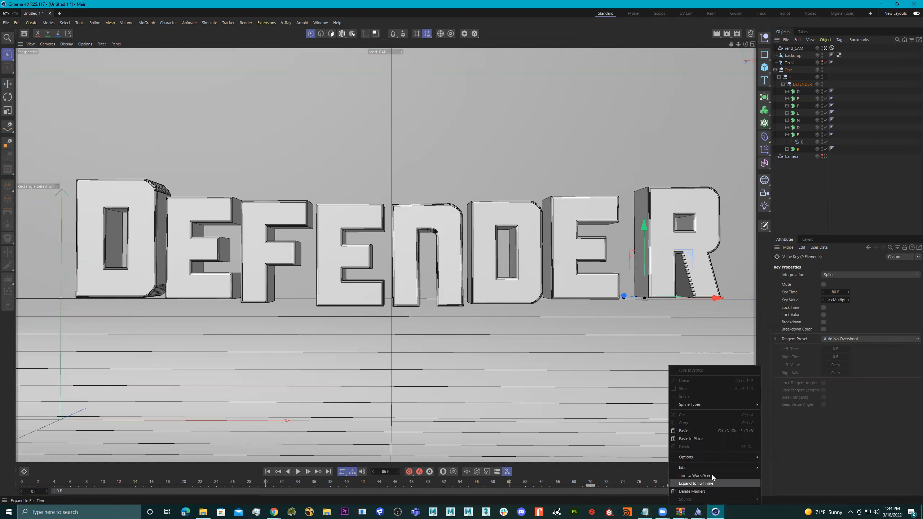
click(703, 431)
Step: Raise the R slightly at frame 82, update its keyframe there, and scrub through the settling motion
drag(665, 484, 691, 486)
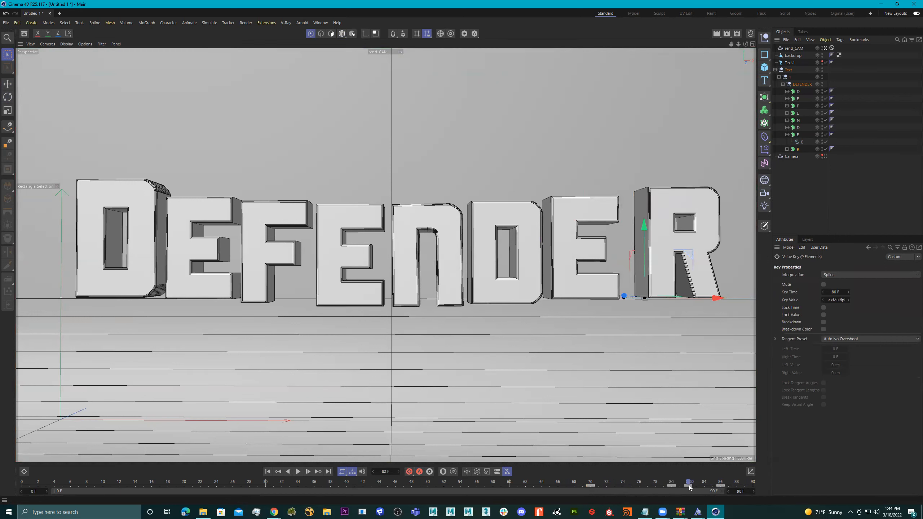
drag(644, 226, 646, 223)
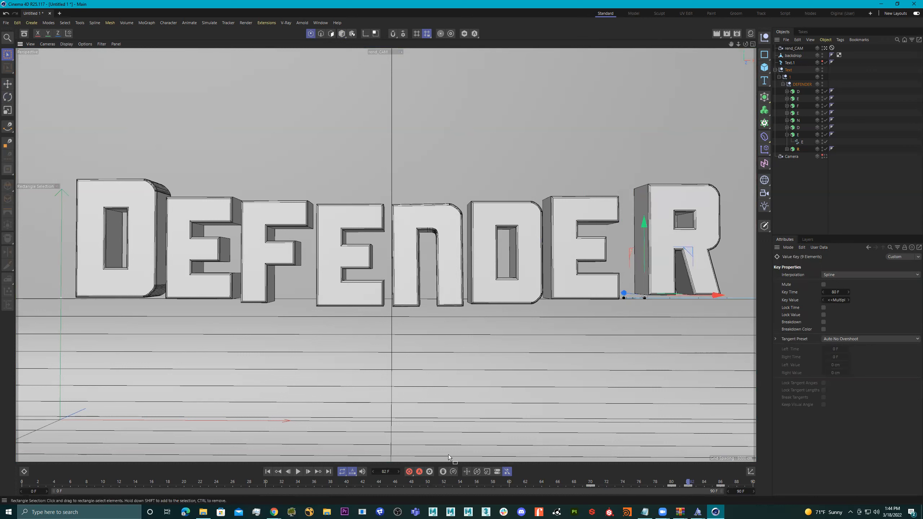
drag(575, 485, 684, 488)
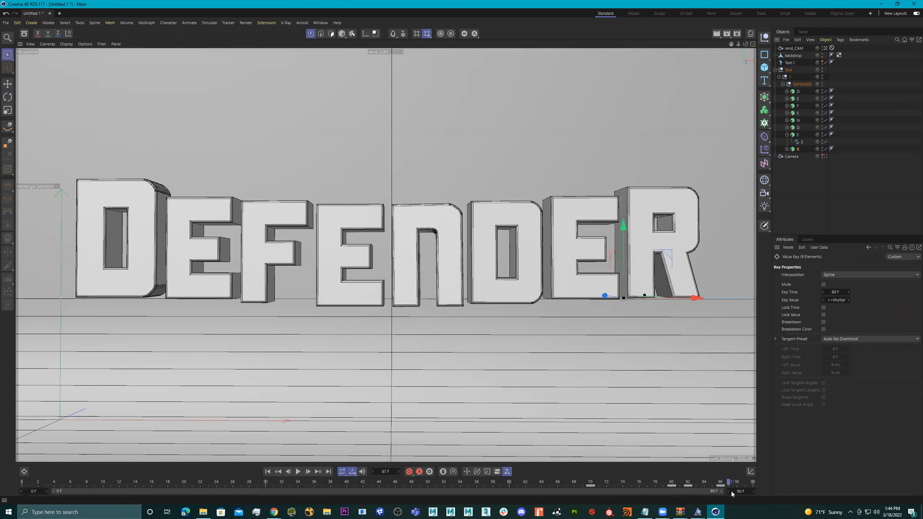
Step: Play the letter-by-letter entrance from the beginning to review the timing of all the letters
drag(530, 482, 655, 484)
drag(564, 483, 24, 489)
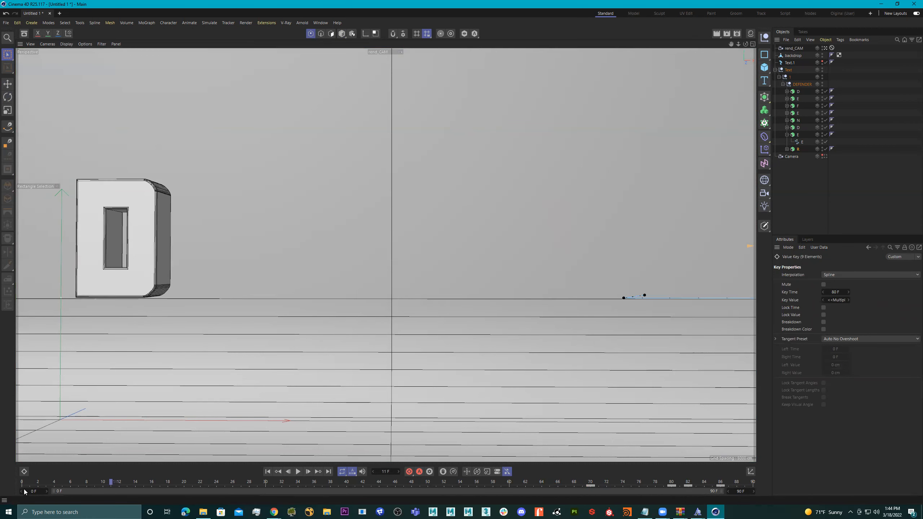
click(298, 472)
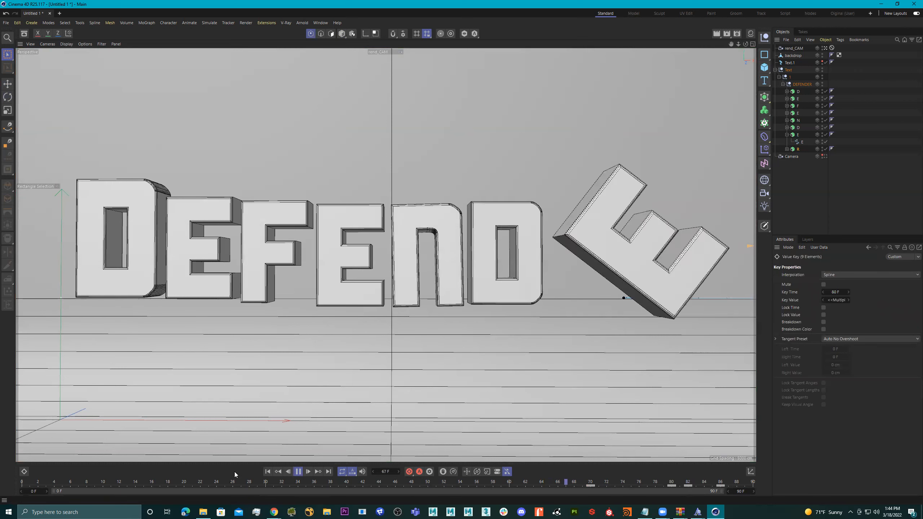
click(298, 471)
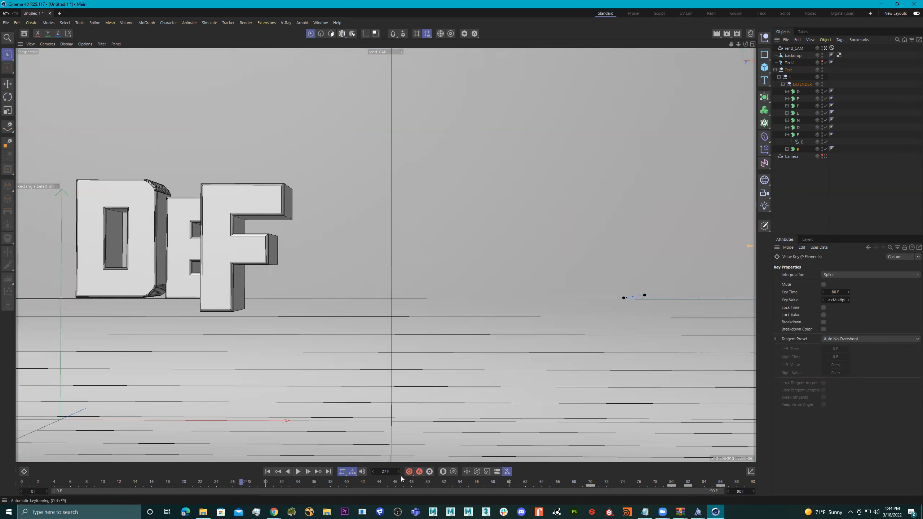
Step: Duplicate the rend_CAM camera and rename the copy rend_CAM_02
click(793, 48)
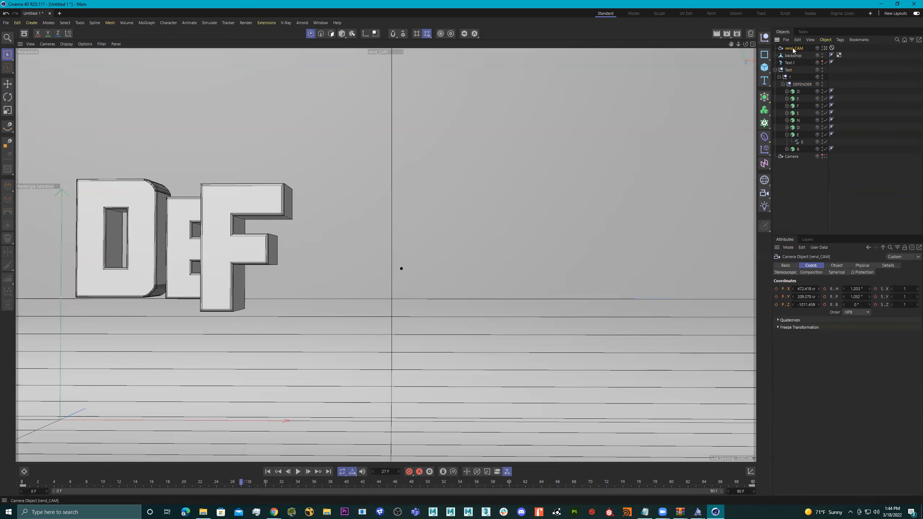
key(ctrl+d)
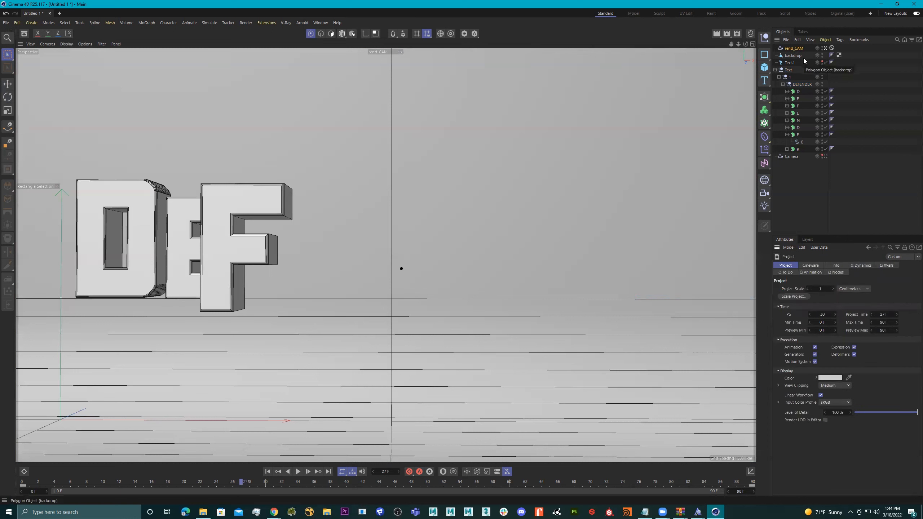
click(797, 158)
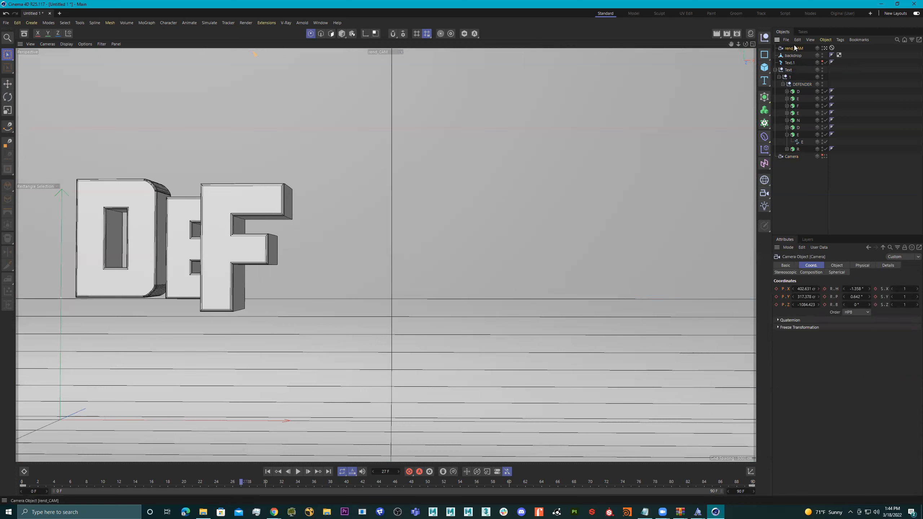
ctrl+drag(794, 48, 794, 48)
double_click(808, 49)
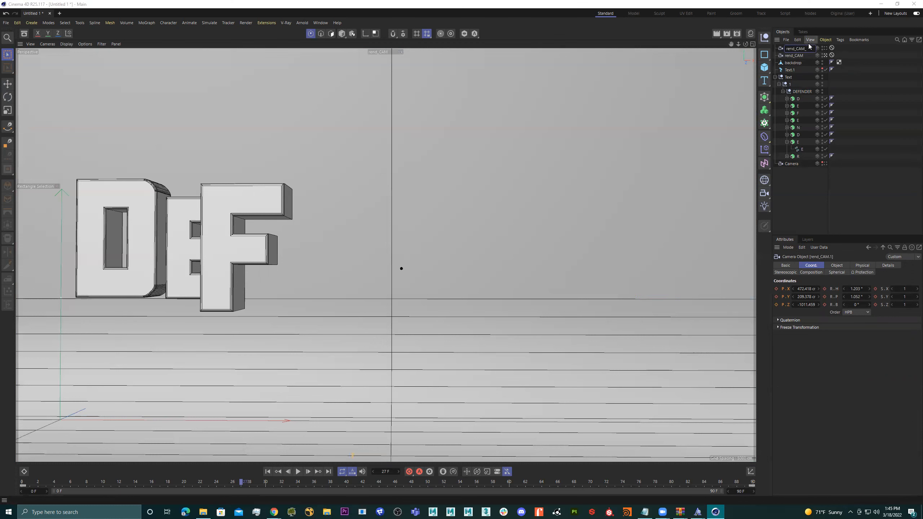
text(rend_CAM_02)
key(Return)
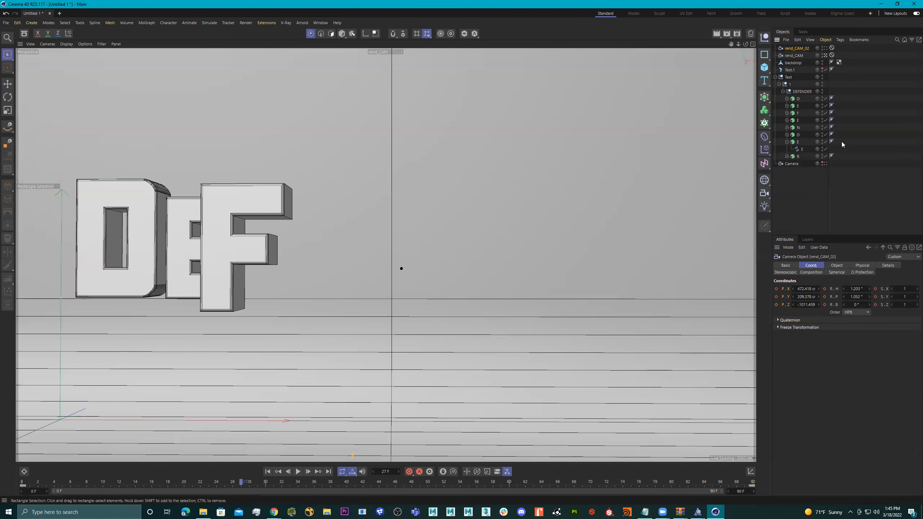
Step: Delete the Protection tag from rend_CAM_02 and play the animation from frame 0 through that camera
click(832, 48)
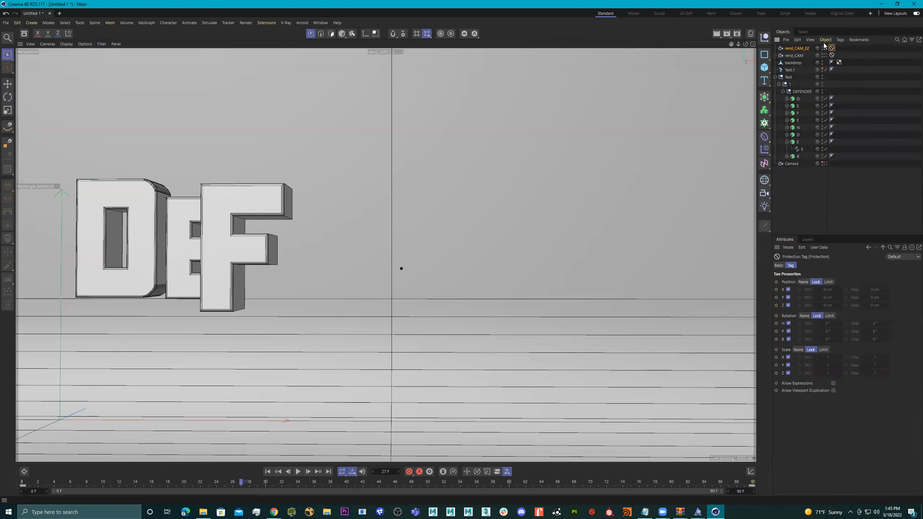
key(Delete)
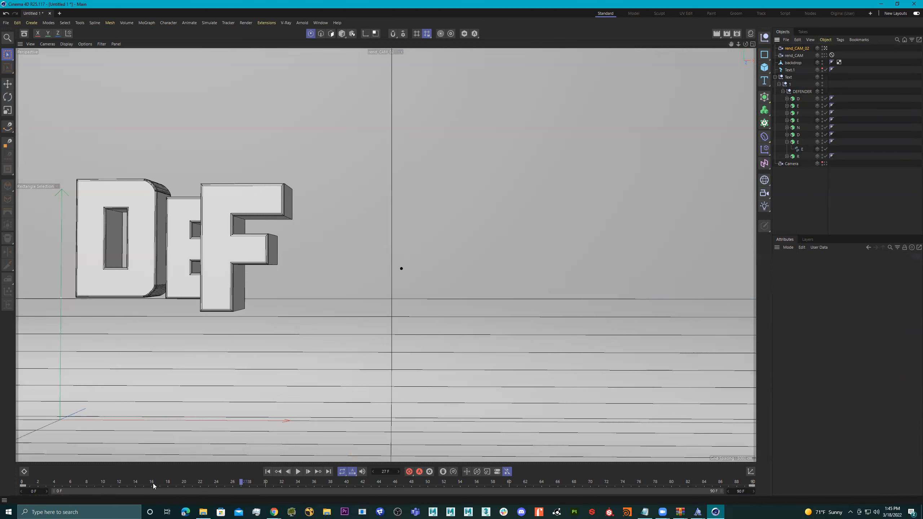
drag(80, 487, 24, 465)
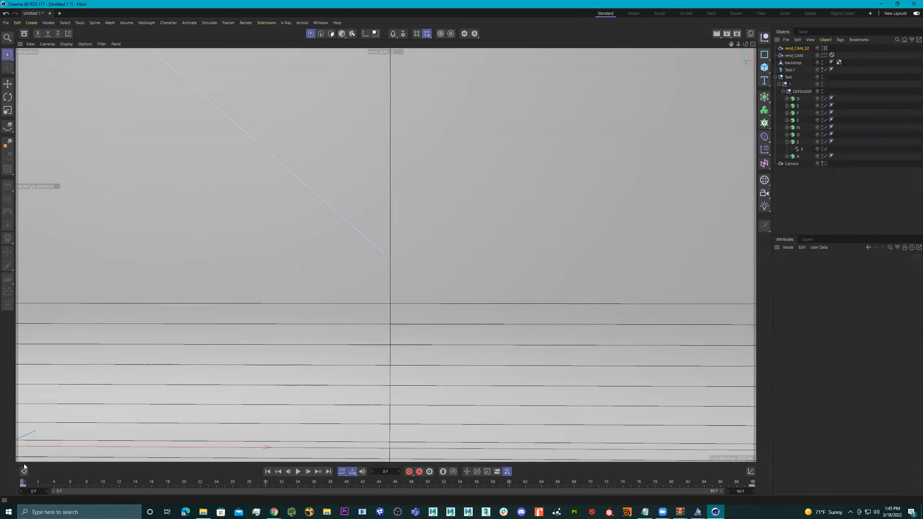
click(297, 471)
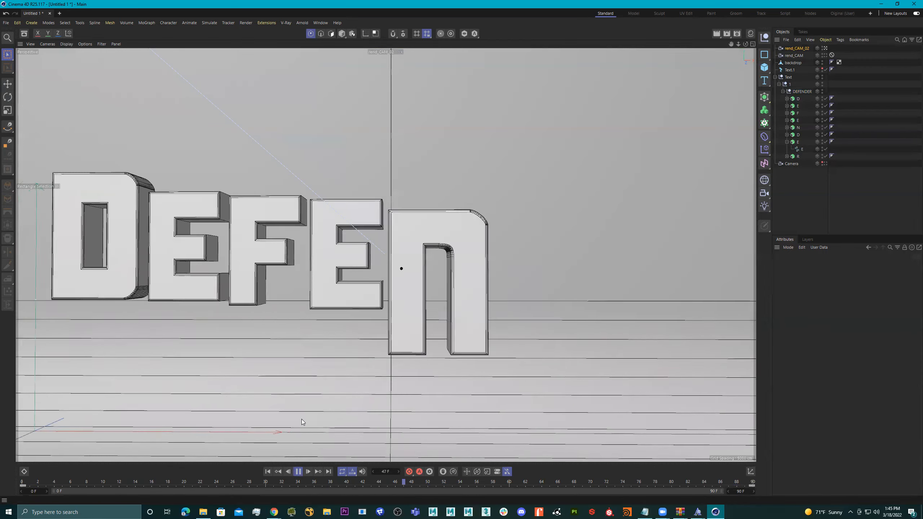